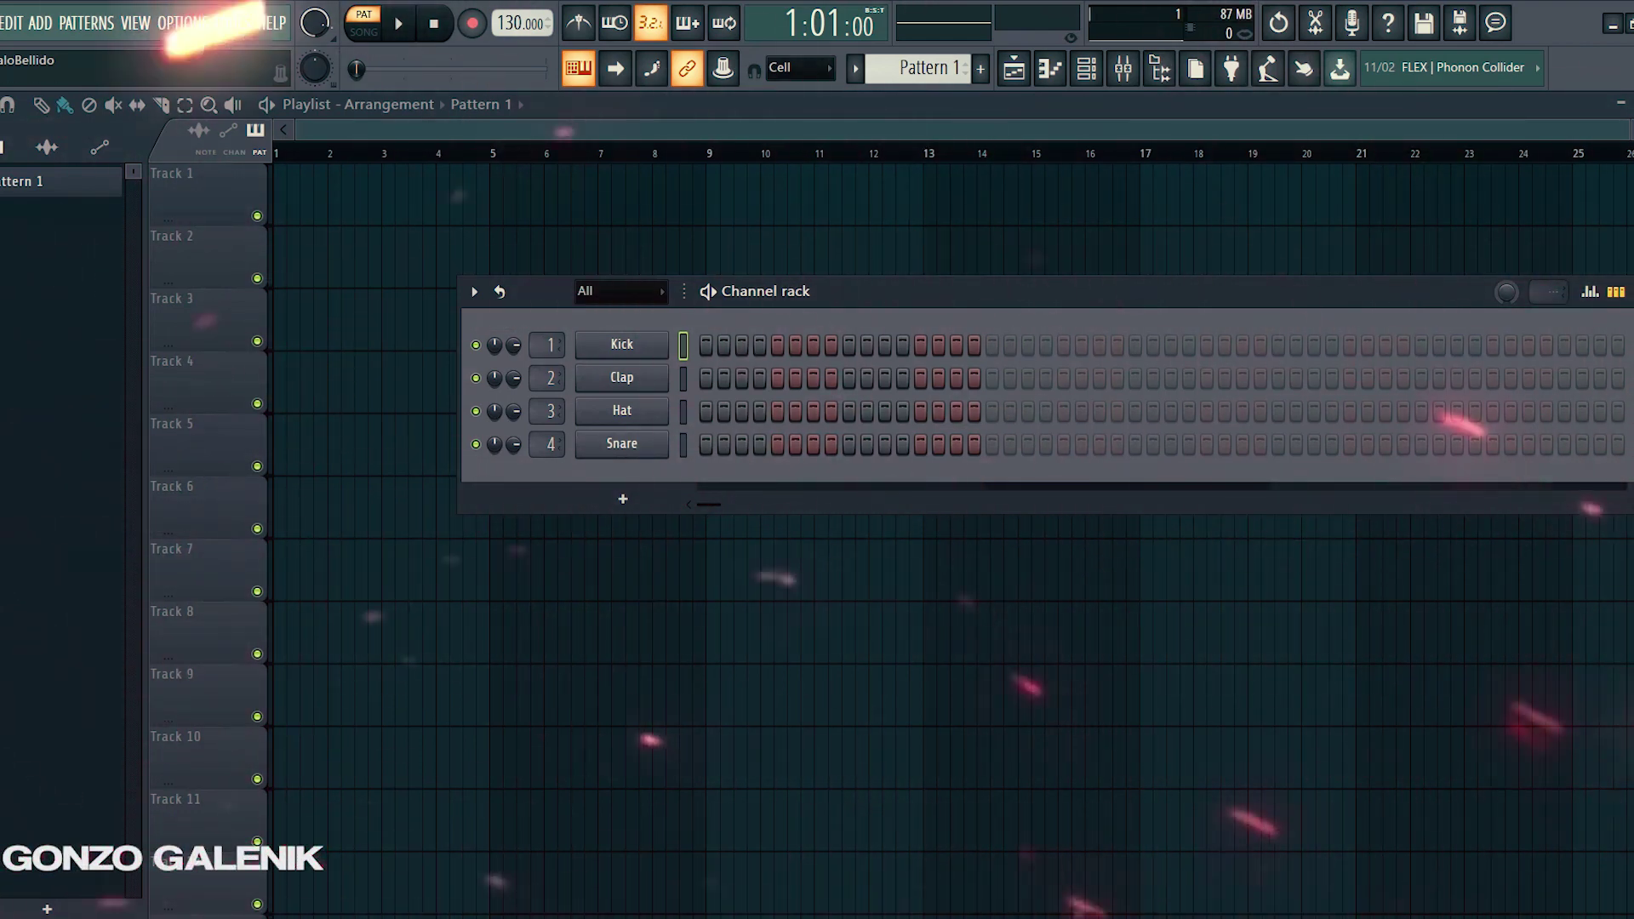
- Add an FL Keys instrument channel and open its piano roll
{"action": "left_click", "coordinate": [38, 23]}
{"action": "mouse_move", "coordinate": [58, 9]}
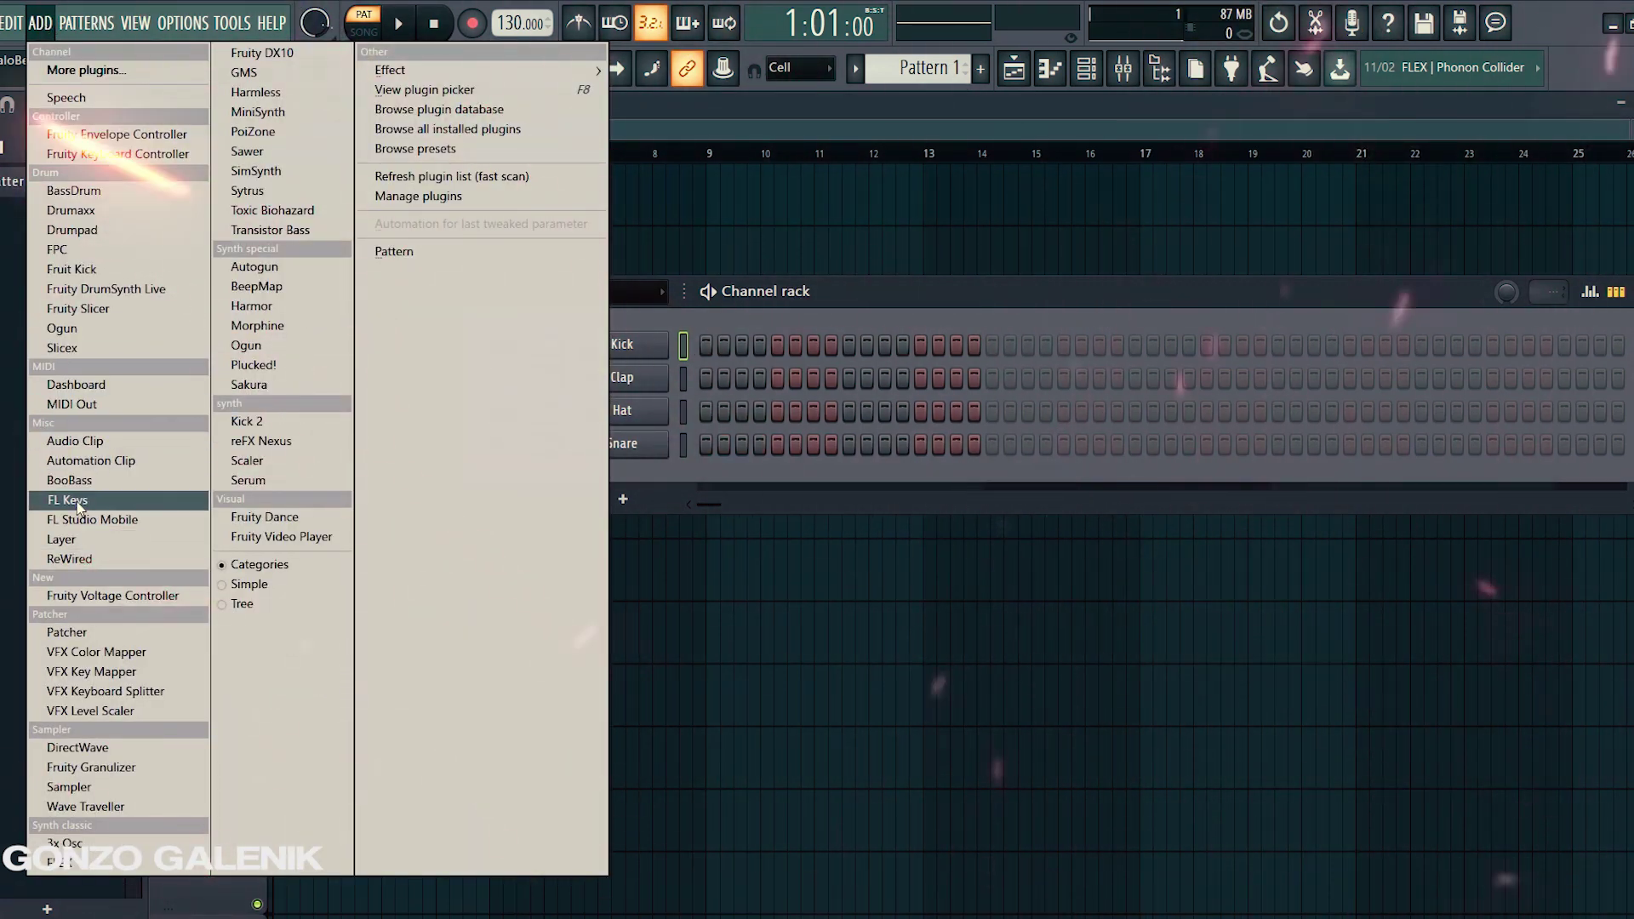
{"action": "left_click", "coordinate": [151, 500]}
{"action": "right_click", "coordinate": [596, 481]}
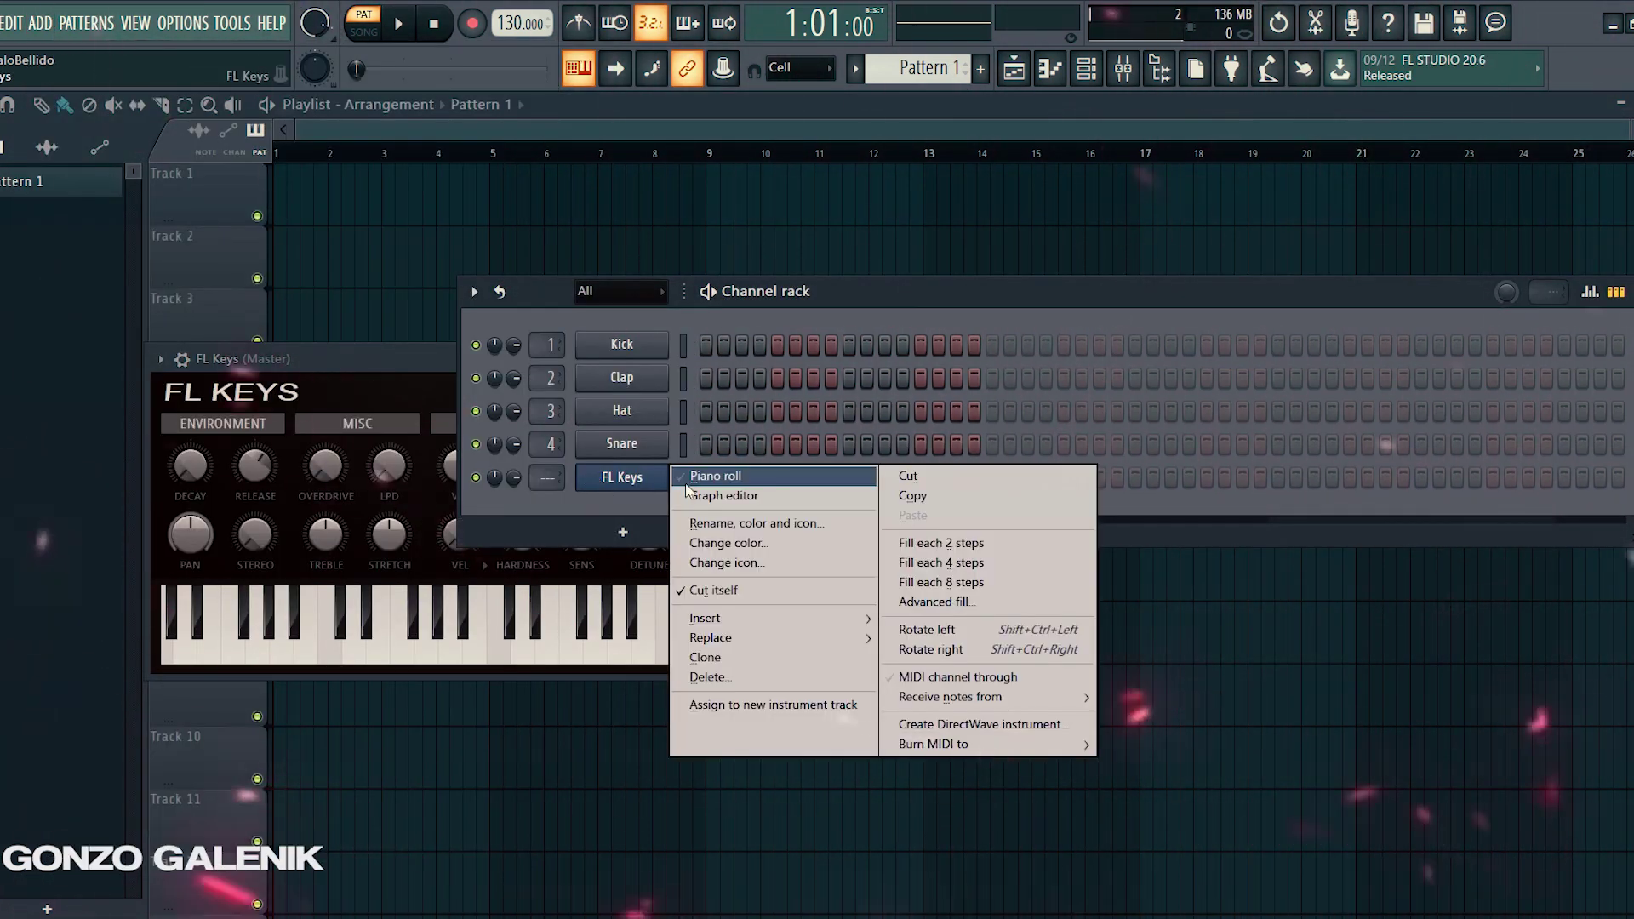
{"action": "left_click", "coordinate": [714, 473]}
- Draw a one-bar chord of C6, E6 and G6 in bar 1, removing the stray D6 note in bar 2
{"action": "left_click", "coordinate": [89, 527]}
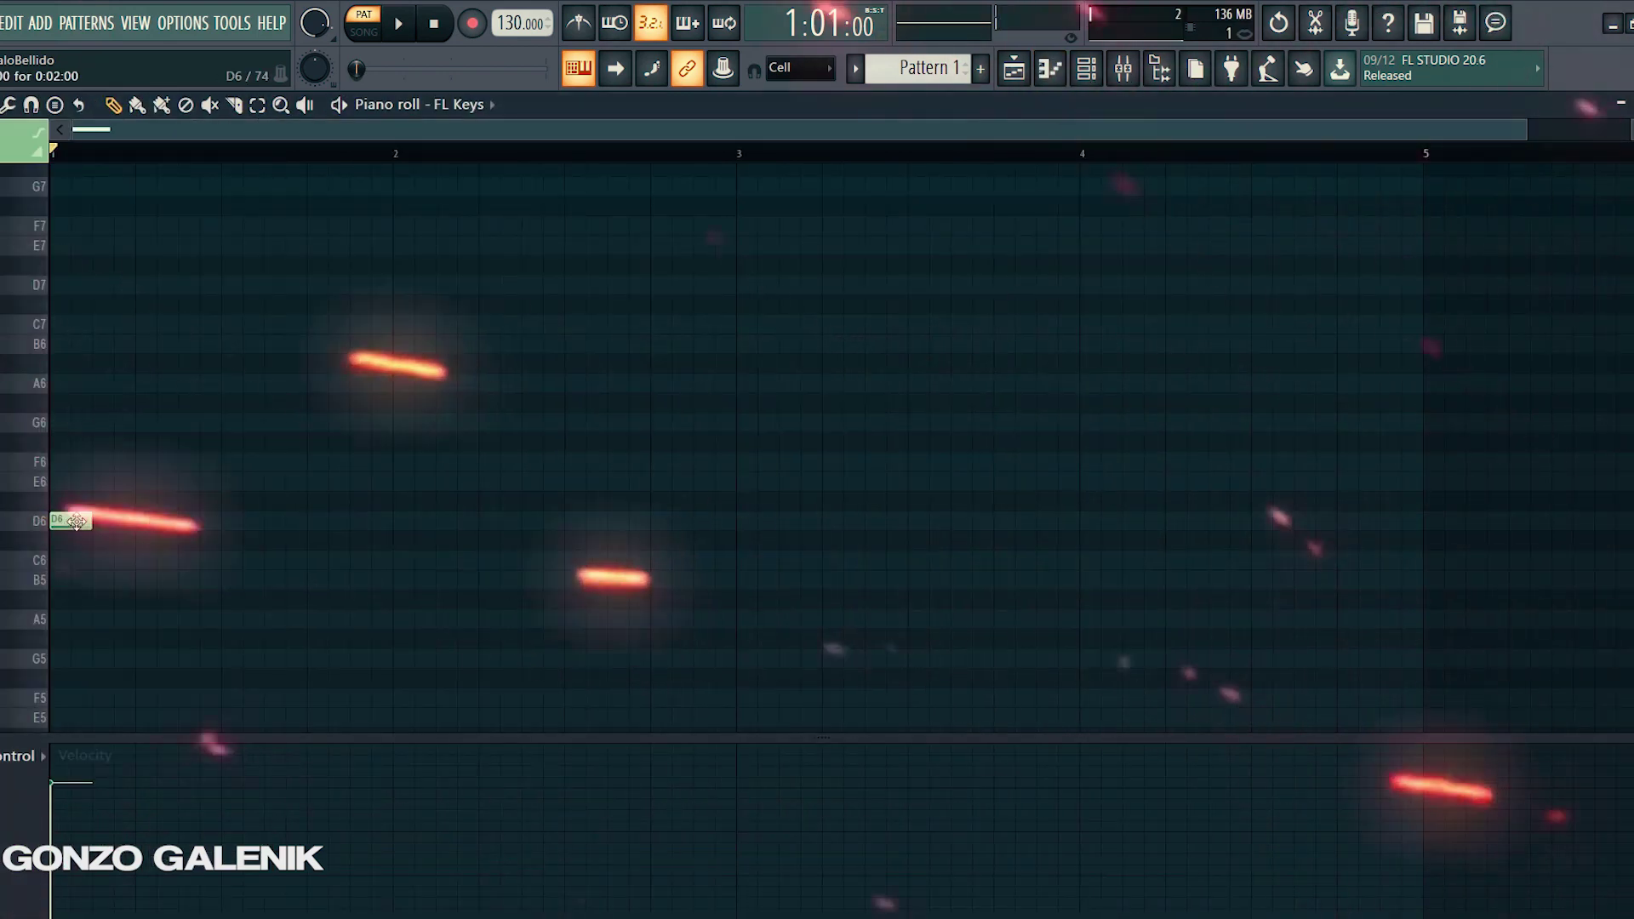
{"action": "mouse_move", "coordinate": [92, 521]}
{"action": "left_mouse_down"}
{"action": "mouse_move", "coordinate": [372, 523]}
{"action": "mouse_move", "coordinate": [307, 569]}
{"action": "left_mouse_up"}
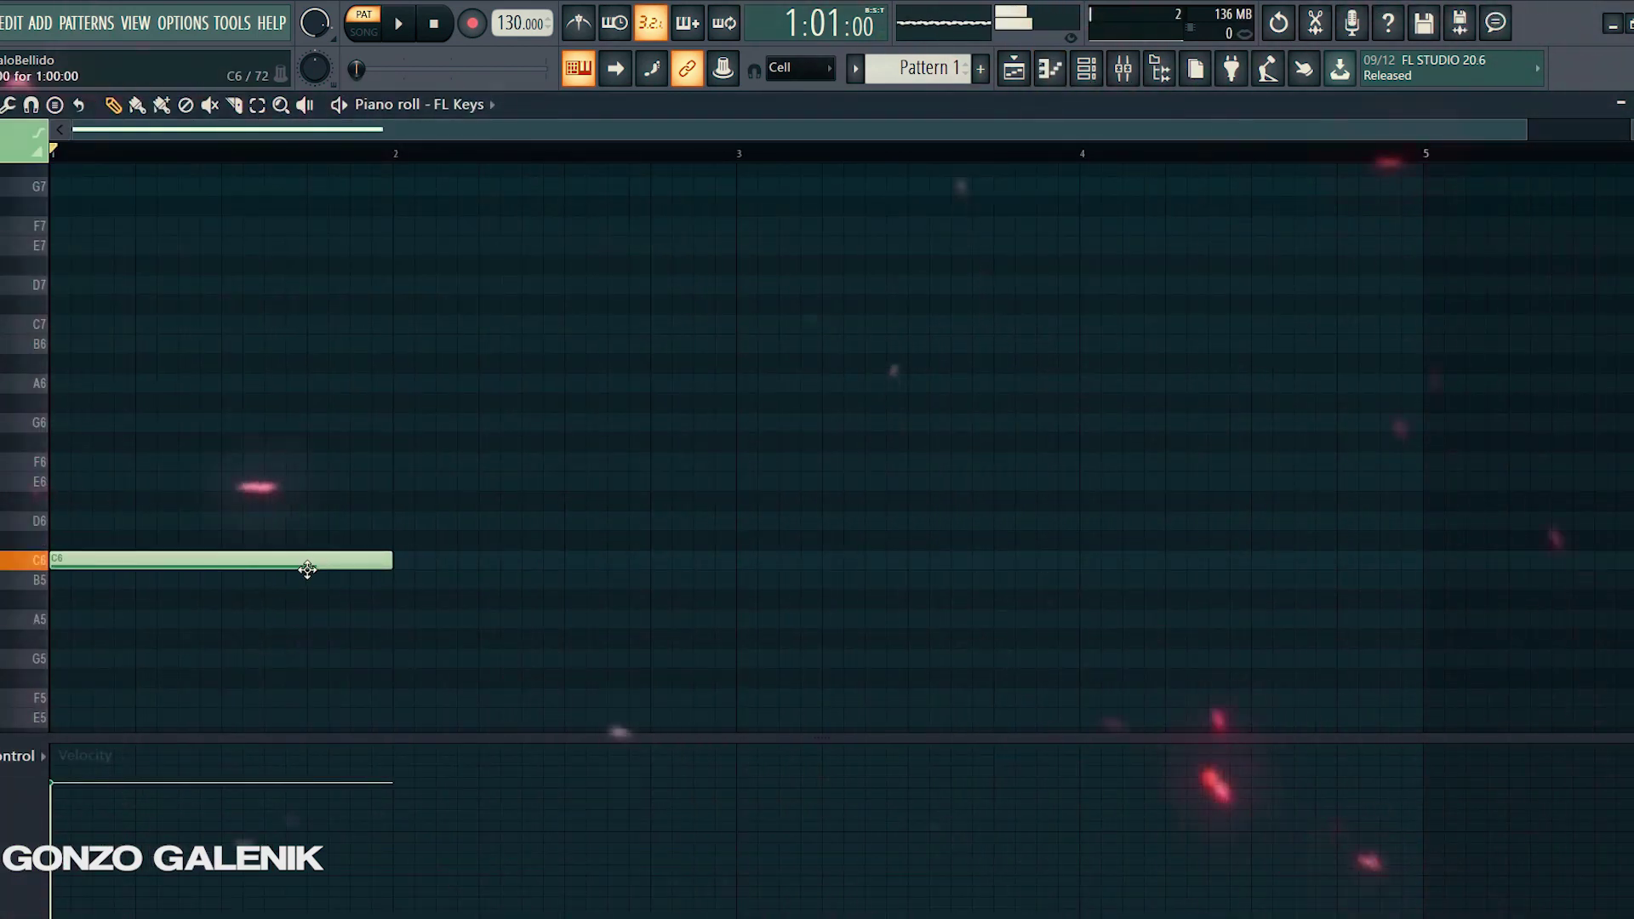
{"action": "left_click", "coordinate": [399, 521]}
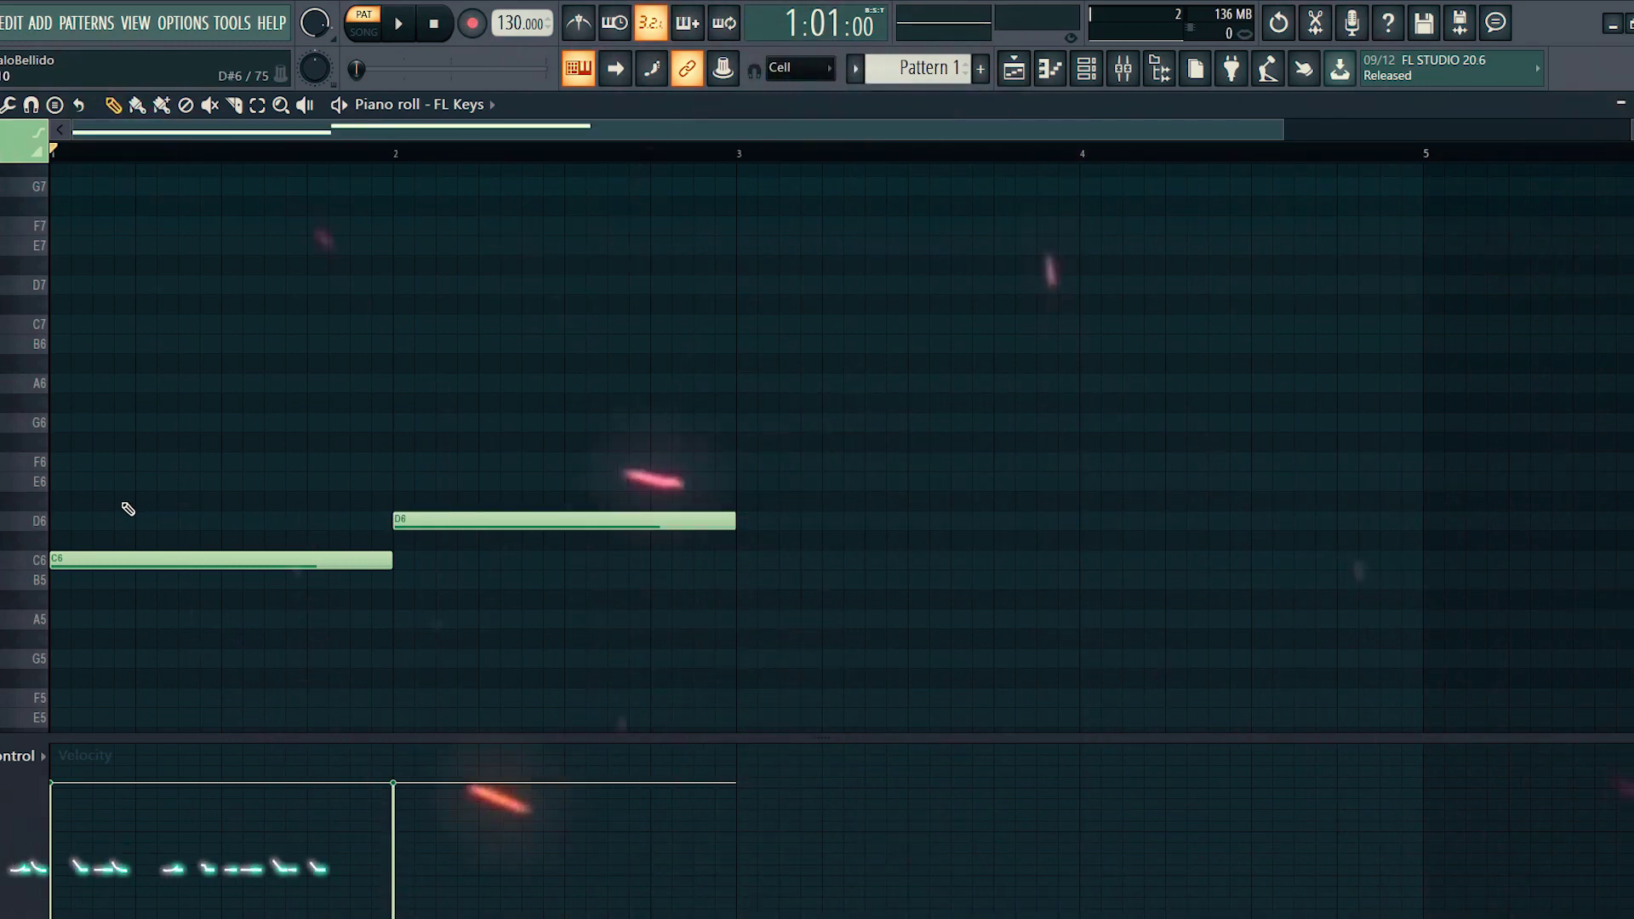
{"action": "left_click", "coordinate": [76, 481]}
{"action": "left_click", "coordinate": [64, 425]}
{"action": "right_click", "coordinate": [502, 521]}
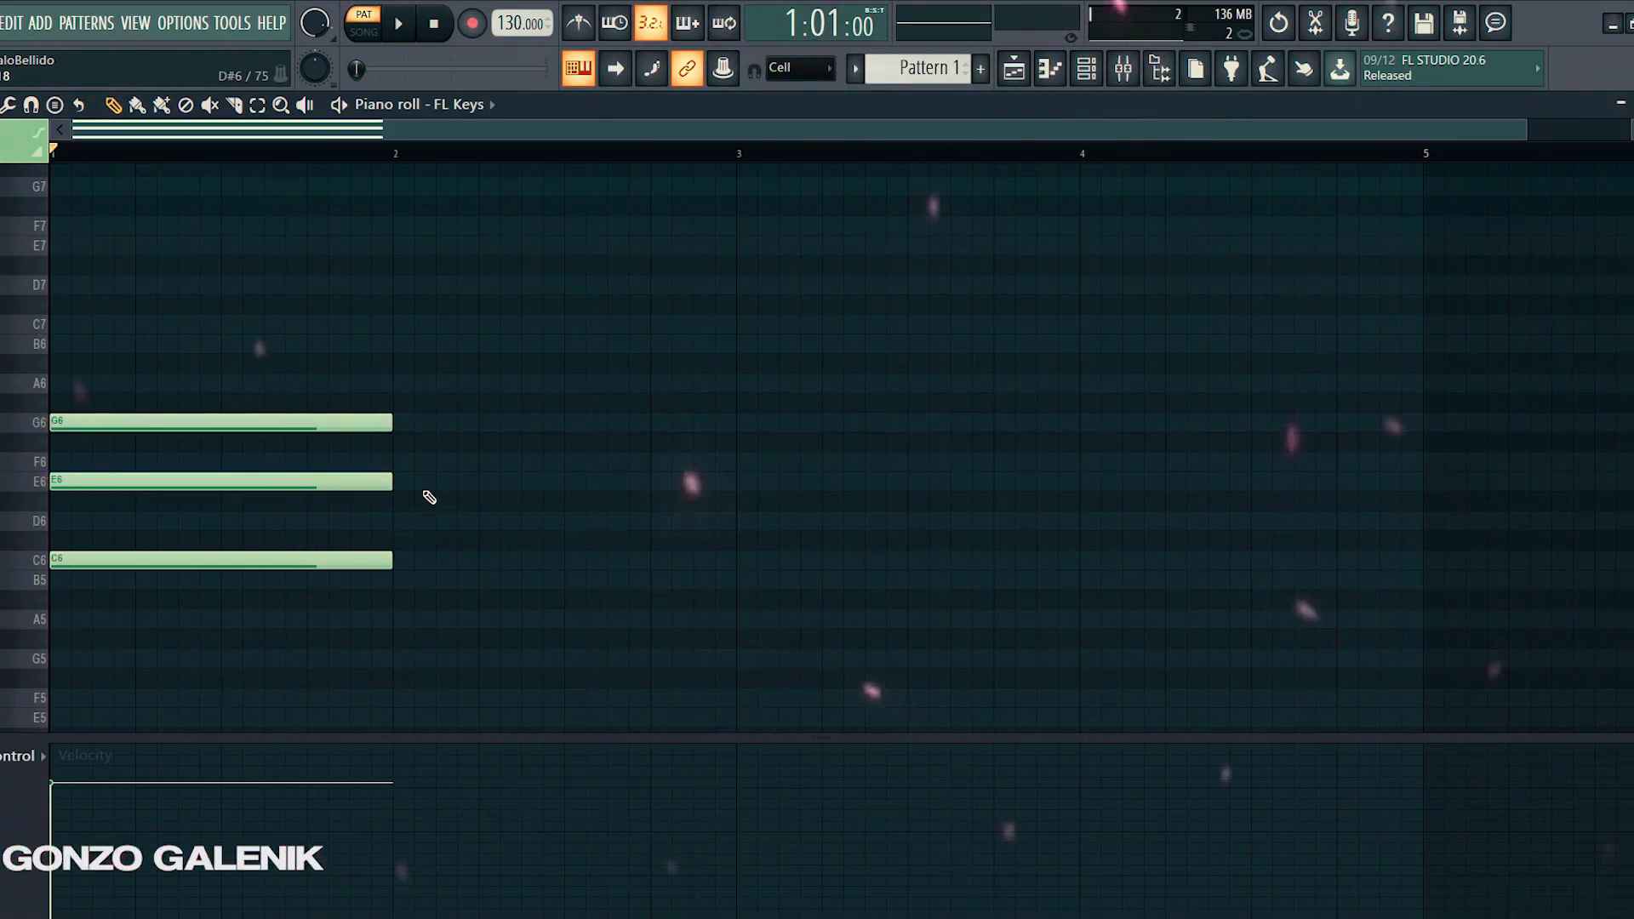
- Copy the bar 1 chord to bar 3 at the same pitches
{"action": "left_click_drag", "start_coordinate": [424, 376], "coordinate": [212, 651]}
{"action": "left_click_drag", "start_coordinate": [128, 556], "coordinate": [818, 565]}
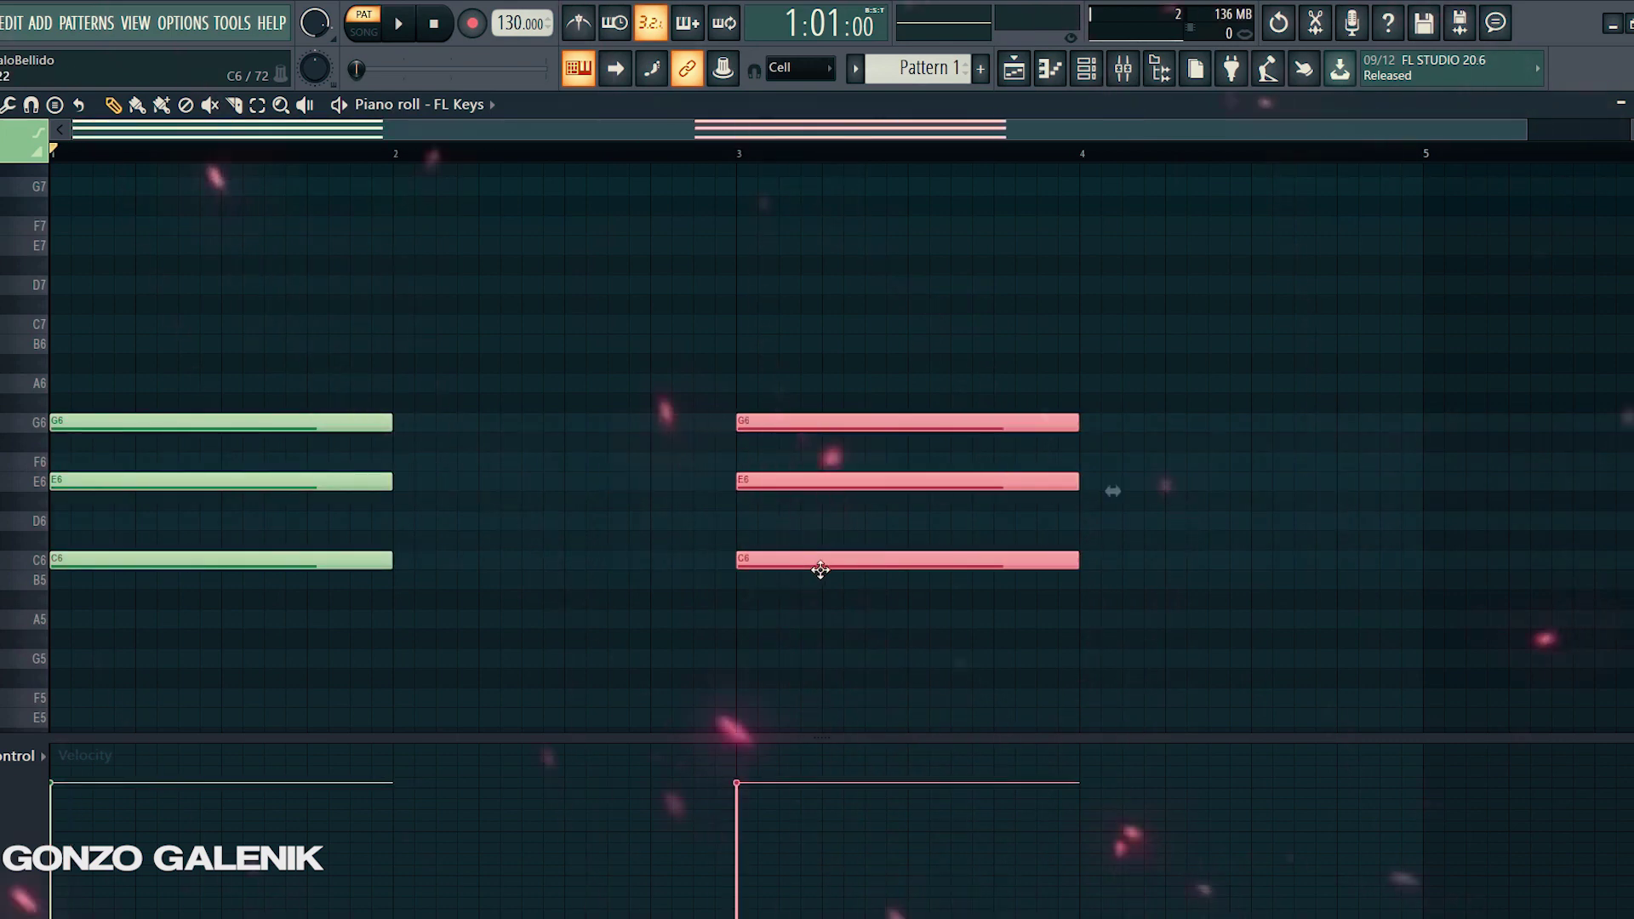
{"action": "left_click", "coordinate": [598, 441]}
{"action": "right_click", "coordinate": [613, 440]}
- Copy the bar 1 chord to bar 2 transposed down to A5, with its middle note moved to C6 and E6 on top
{"action": "left_click_drag", "start_coordinate": [366, 375], "coordinate": [120, 625]}
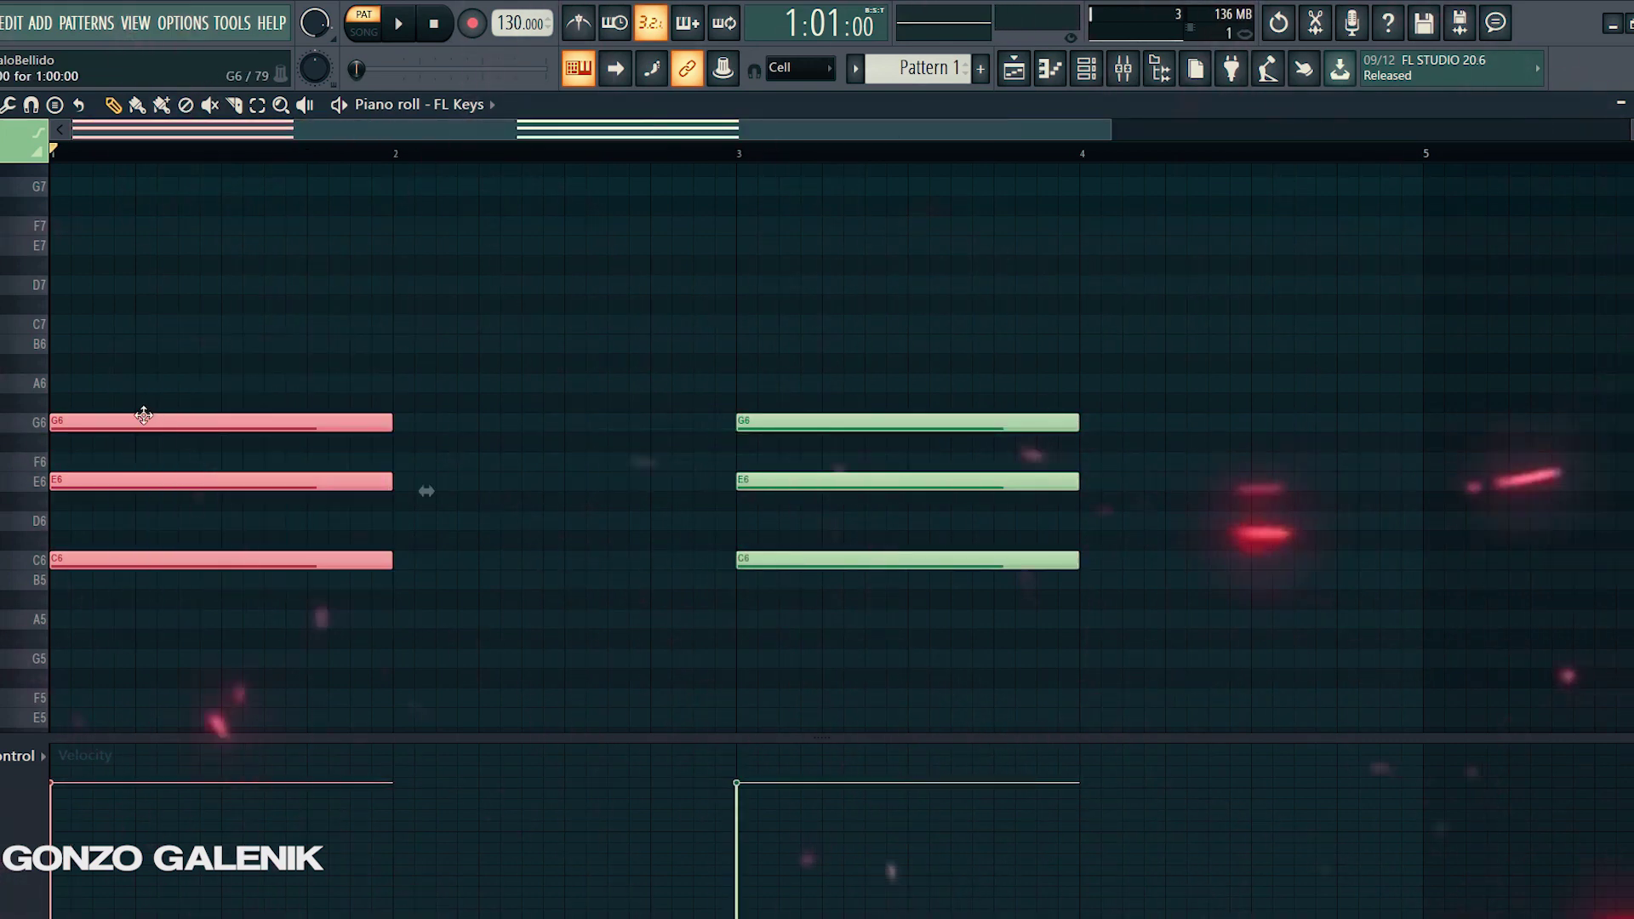
{"action": "mouse_move", "coordinate": [145, 419]}
{"action": "left_mouse_down"}
{"action": "mouse_move", "coordinate": [533, 536]}
{"action": "mouse_move", "coordinate": [492, 473]}
{"action": "left_mouse_up"}
{"action": "key", "text": "shift+Up"}
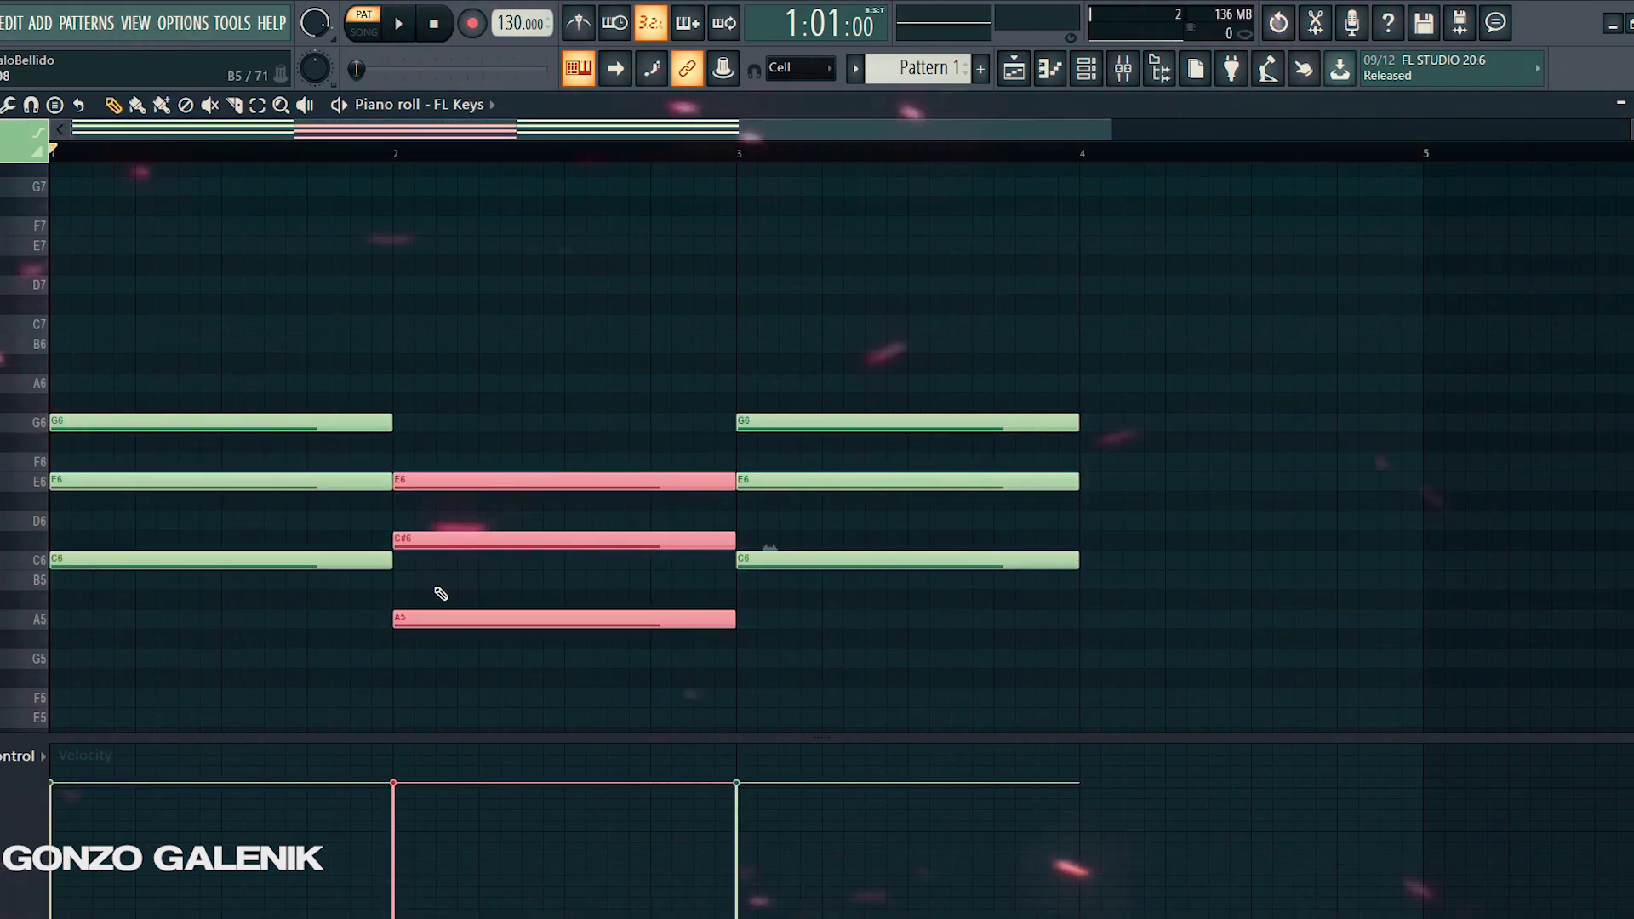
{"action": "left_click", "coordinate": [315, 602], "text": "ctrl"}
{"action": "left_click_drag", "start_coordinate": [521, 543], "coordinate": [522, 563]}
- Copy the bar 2 chord to bar 4 and play back the progression
{"action": "left_click_drag", "start_coordinate": [539, 423], "coordinate": [500, 619]}
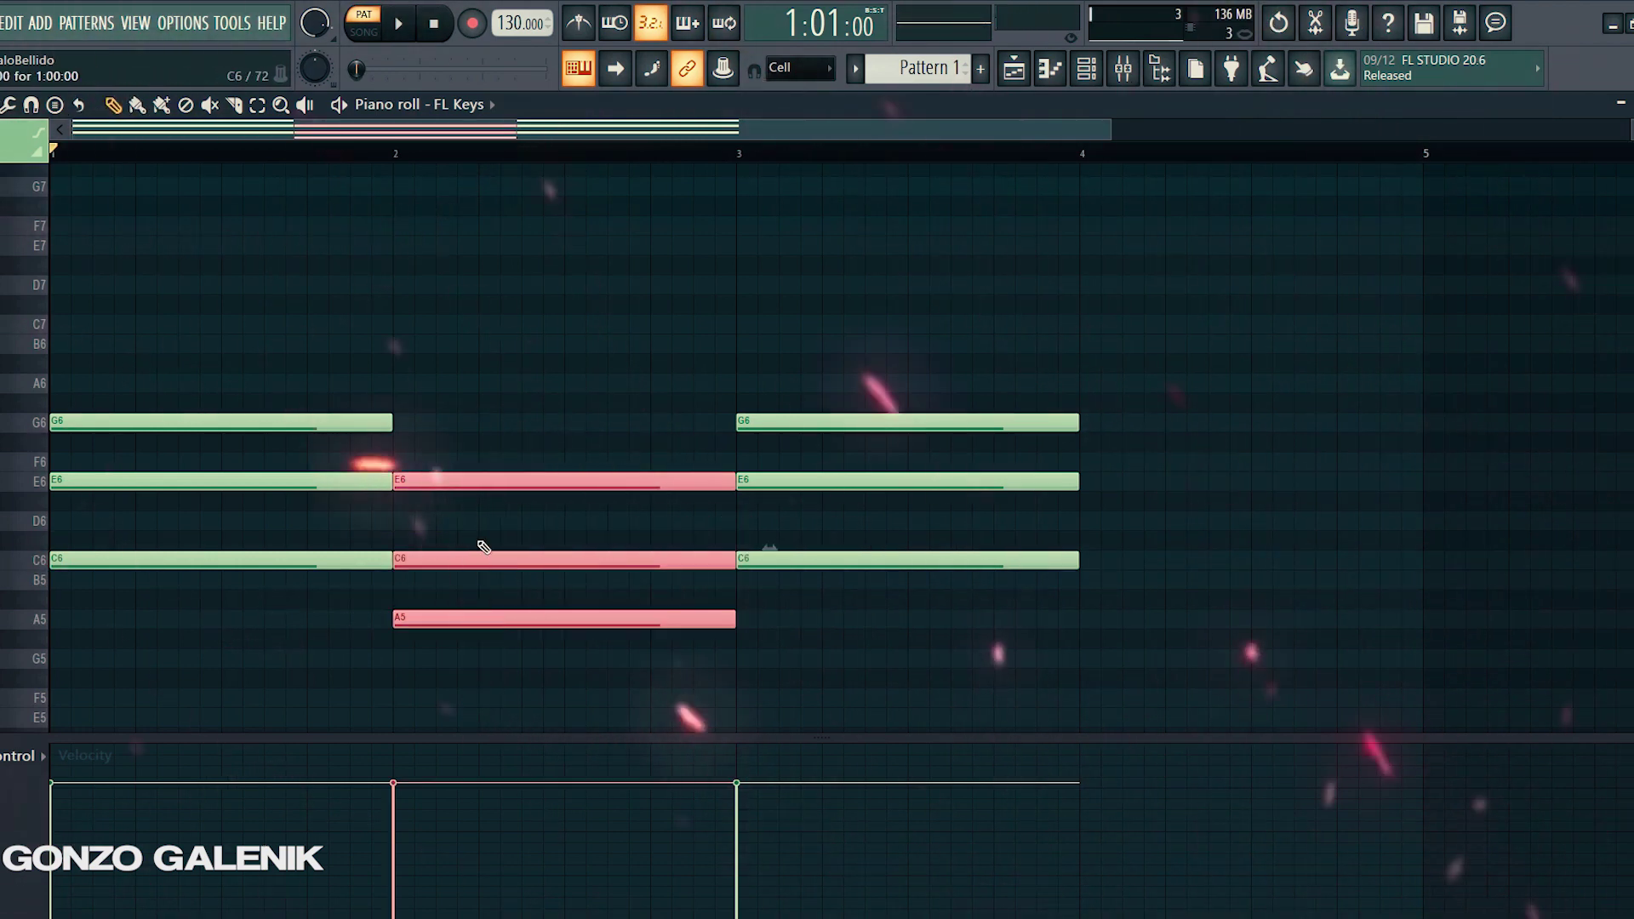
{"action": "mouse_move", "coordinate": [483, 546]}
{"action": "left_mouse_down"}
{"action": "mouse_move", "coordinate": [1211, 499]}
{"action": "mouse_move", "coordinate": [1160, 493]}
{"action": "left_mouse_up"}
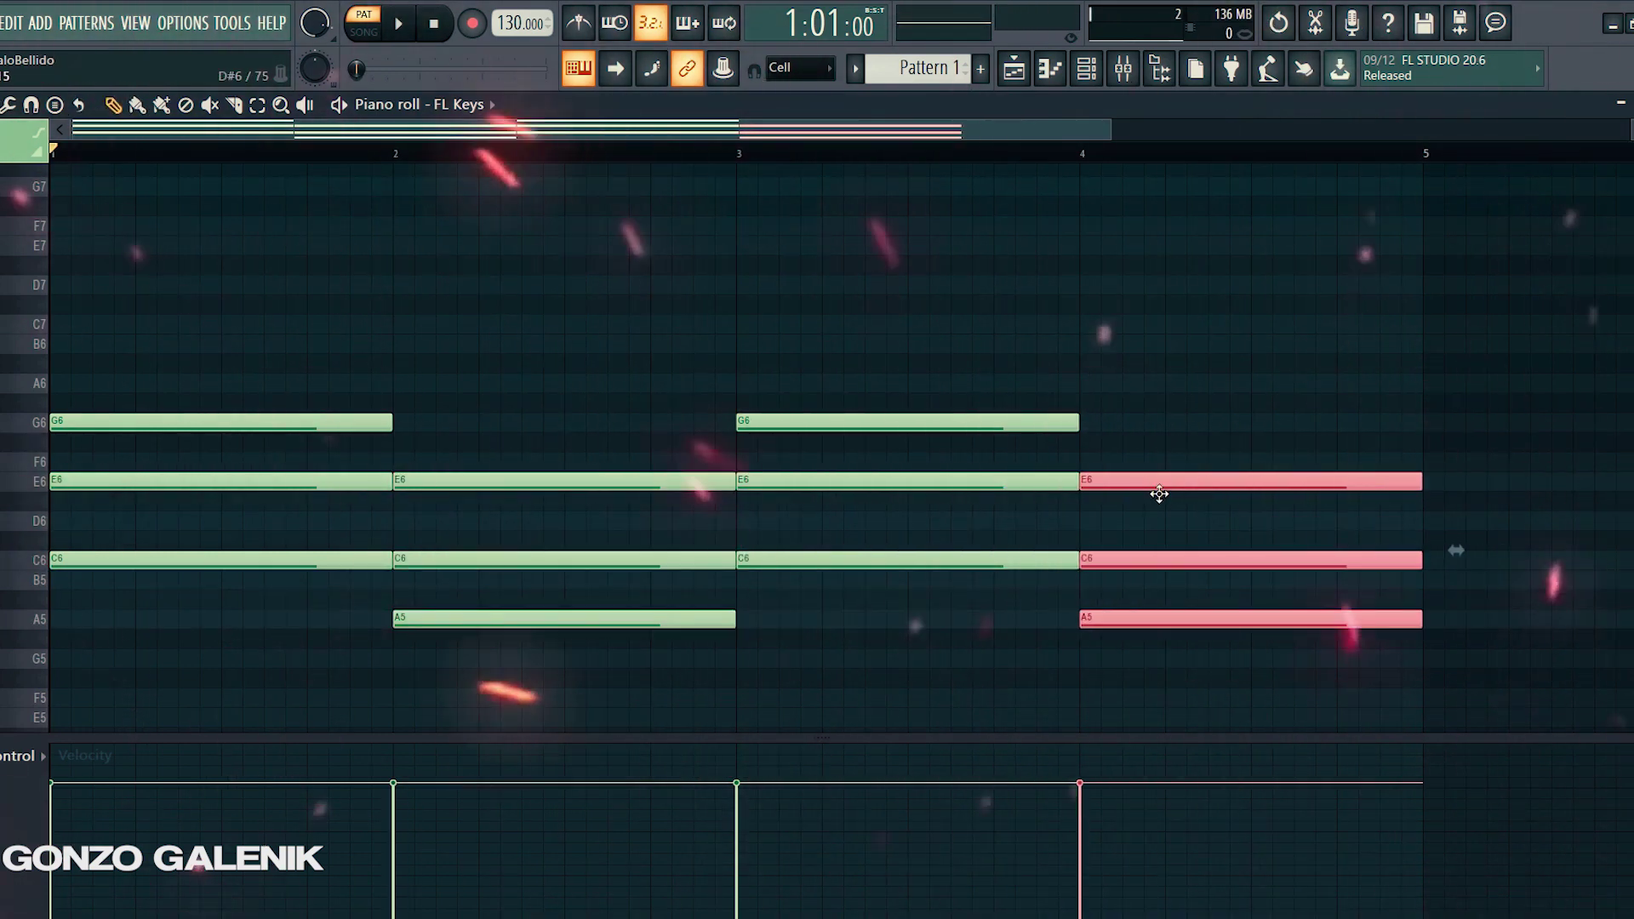
{"action": "left_click", "coordinate": [1225, 295]}
{"action": "right_click", "coordinate": [1270, 286]}
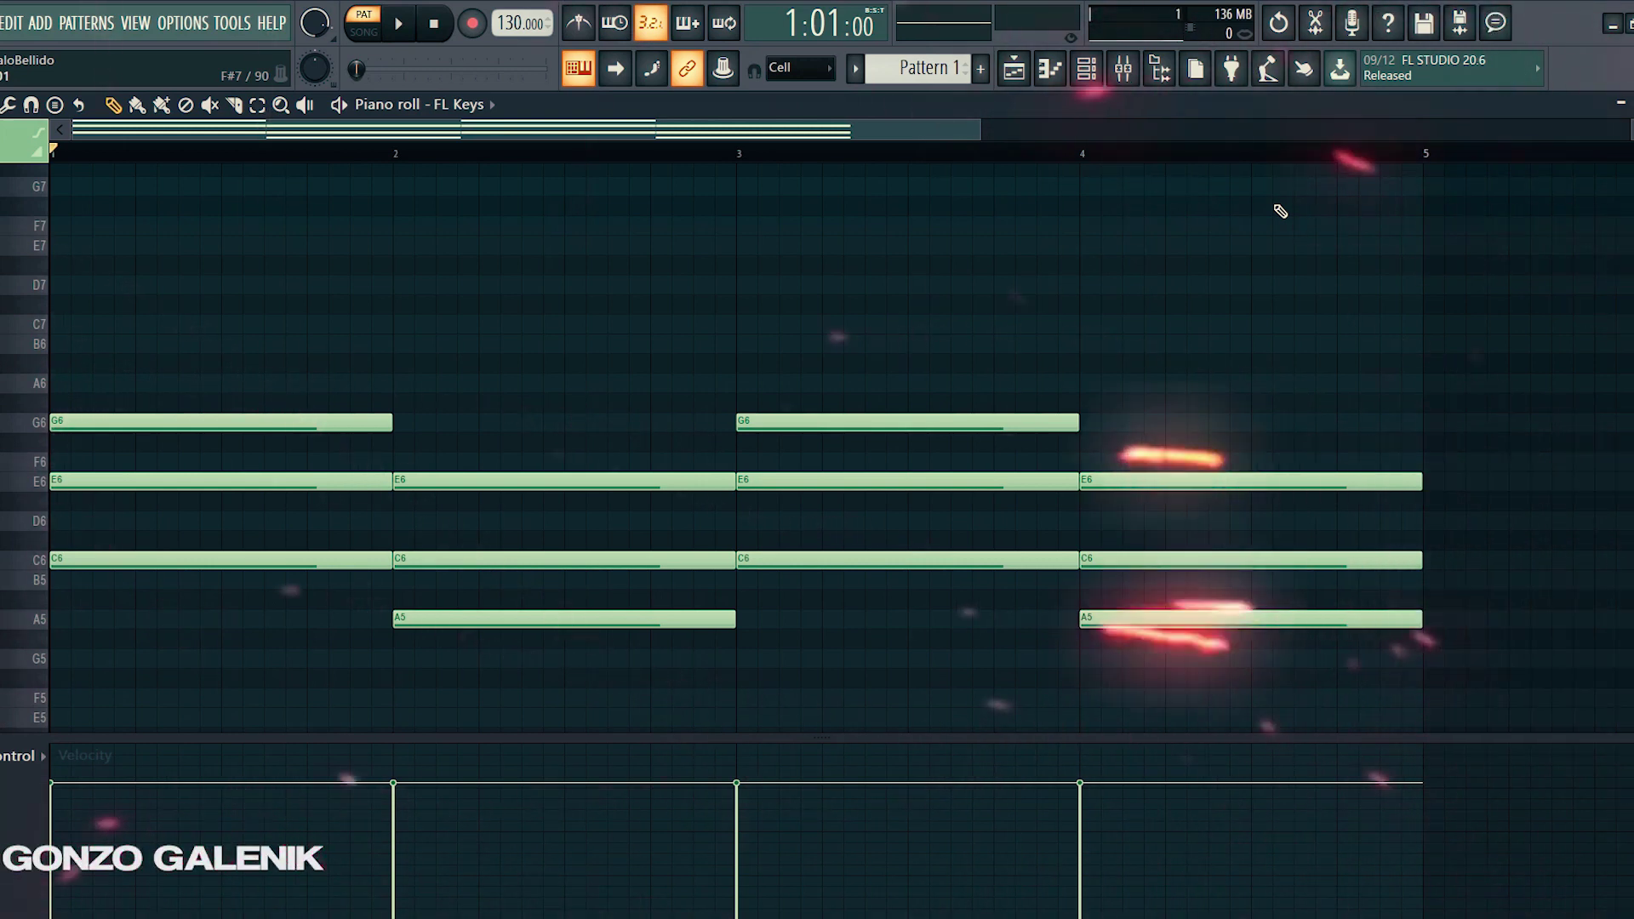
{"action": "key", "text": "space"}
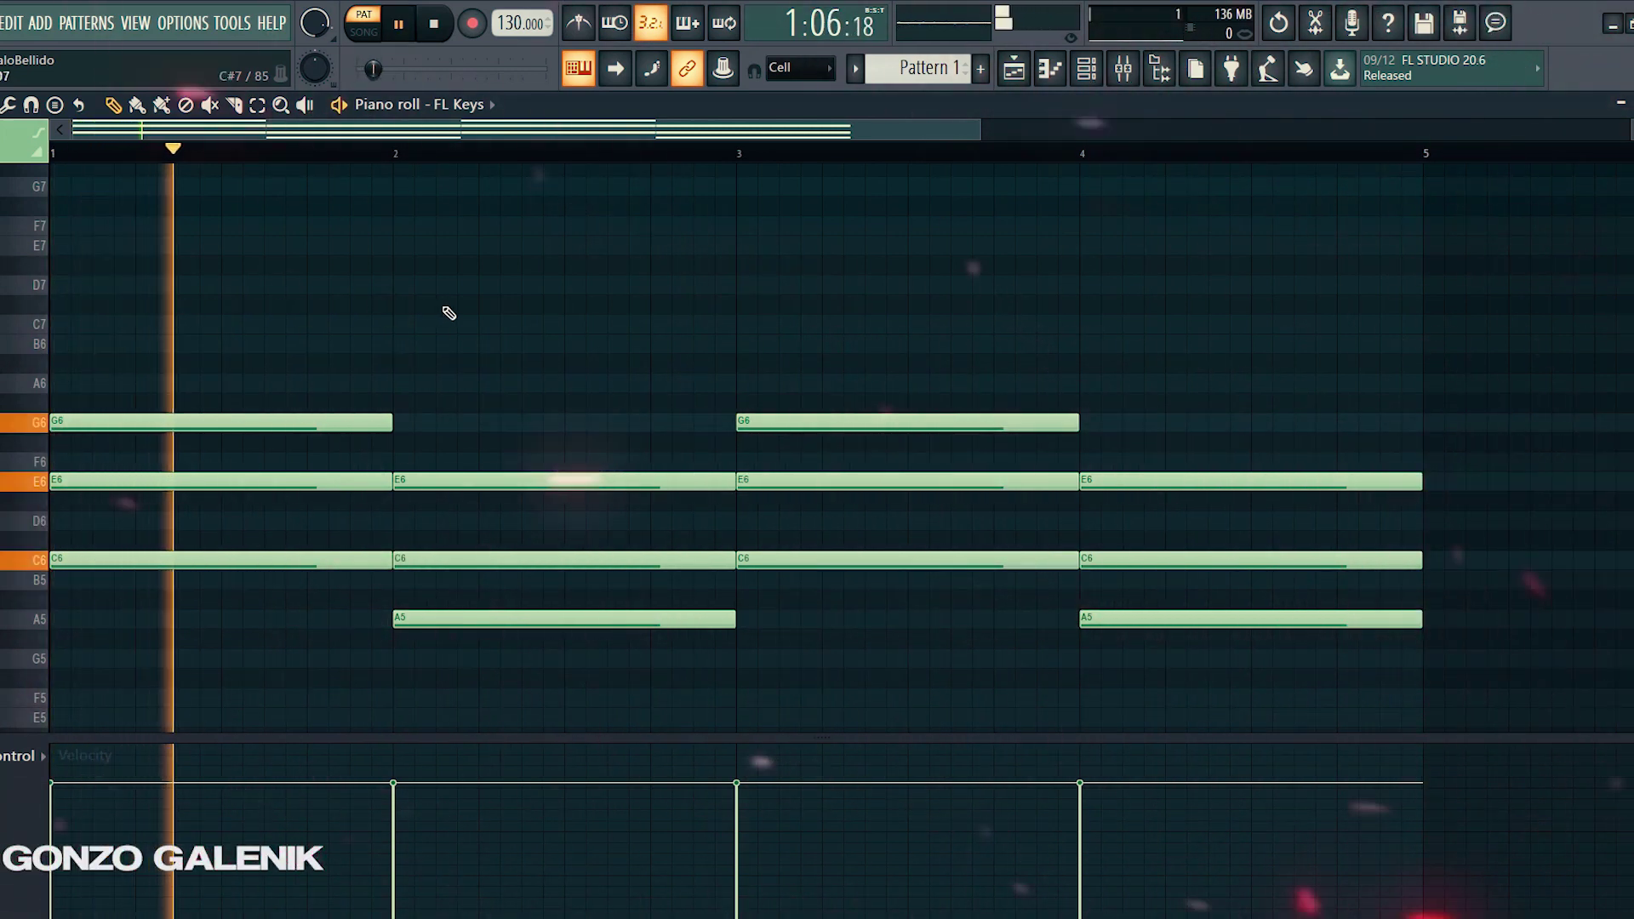
{"action": "key", "text": "space"}
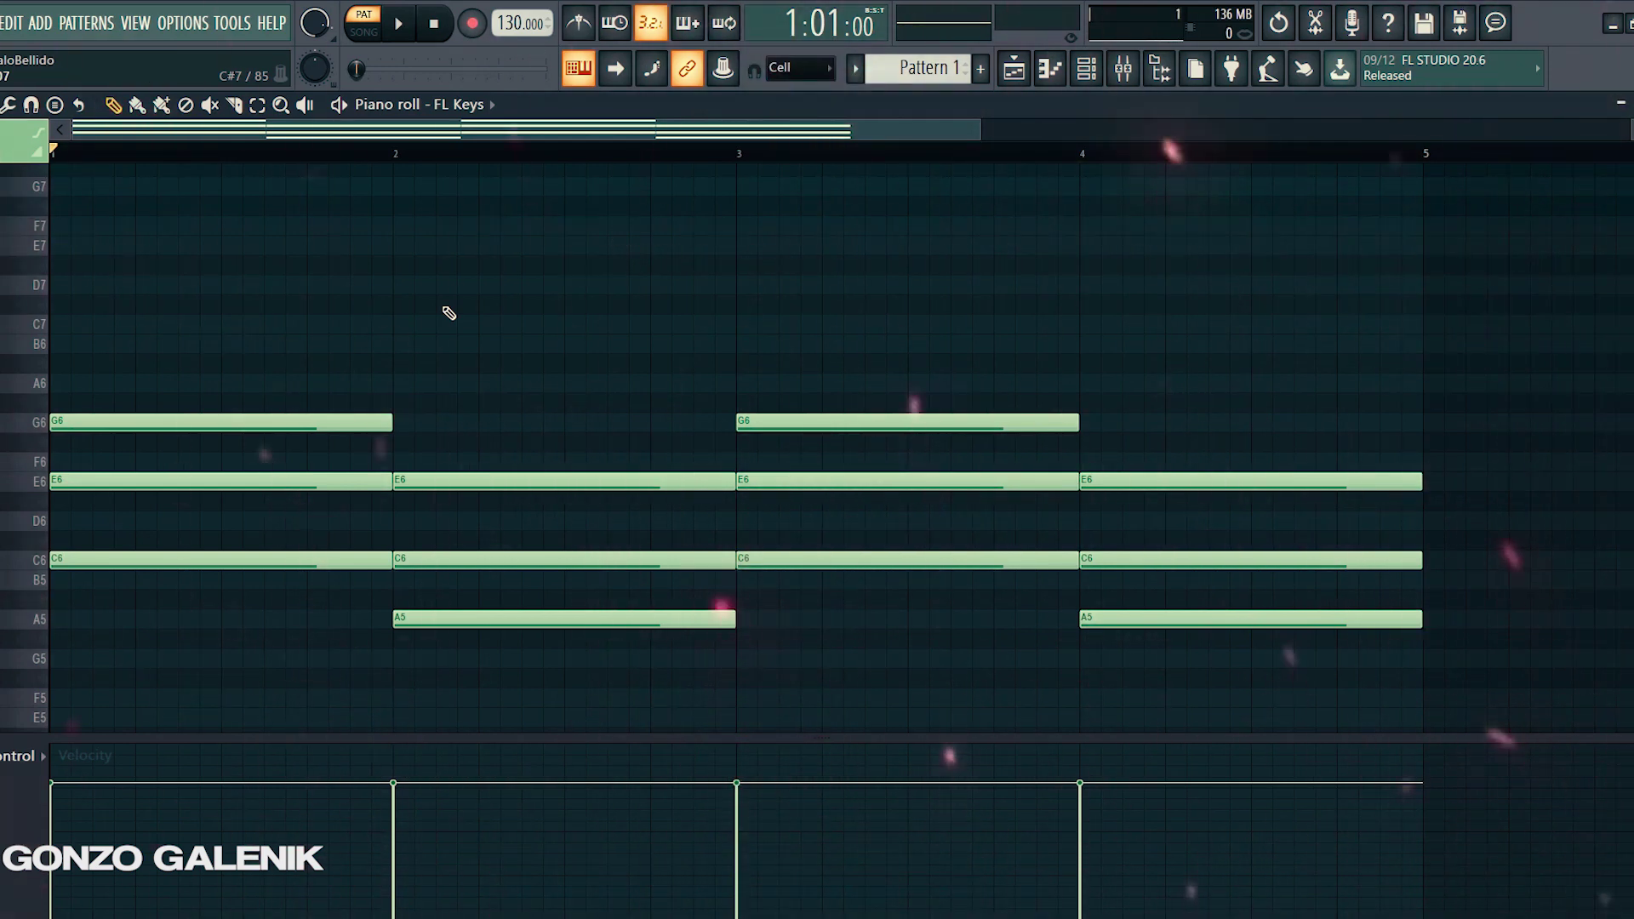
- Set the snap to (none) and nudge the E6 and G6 notes of the first chord slightly late with staggered starts
{"action": "left_click_drag", "start_coordinate": [134, 740], "coordinate": [139, 471]}
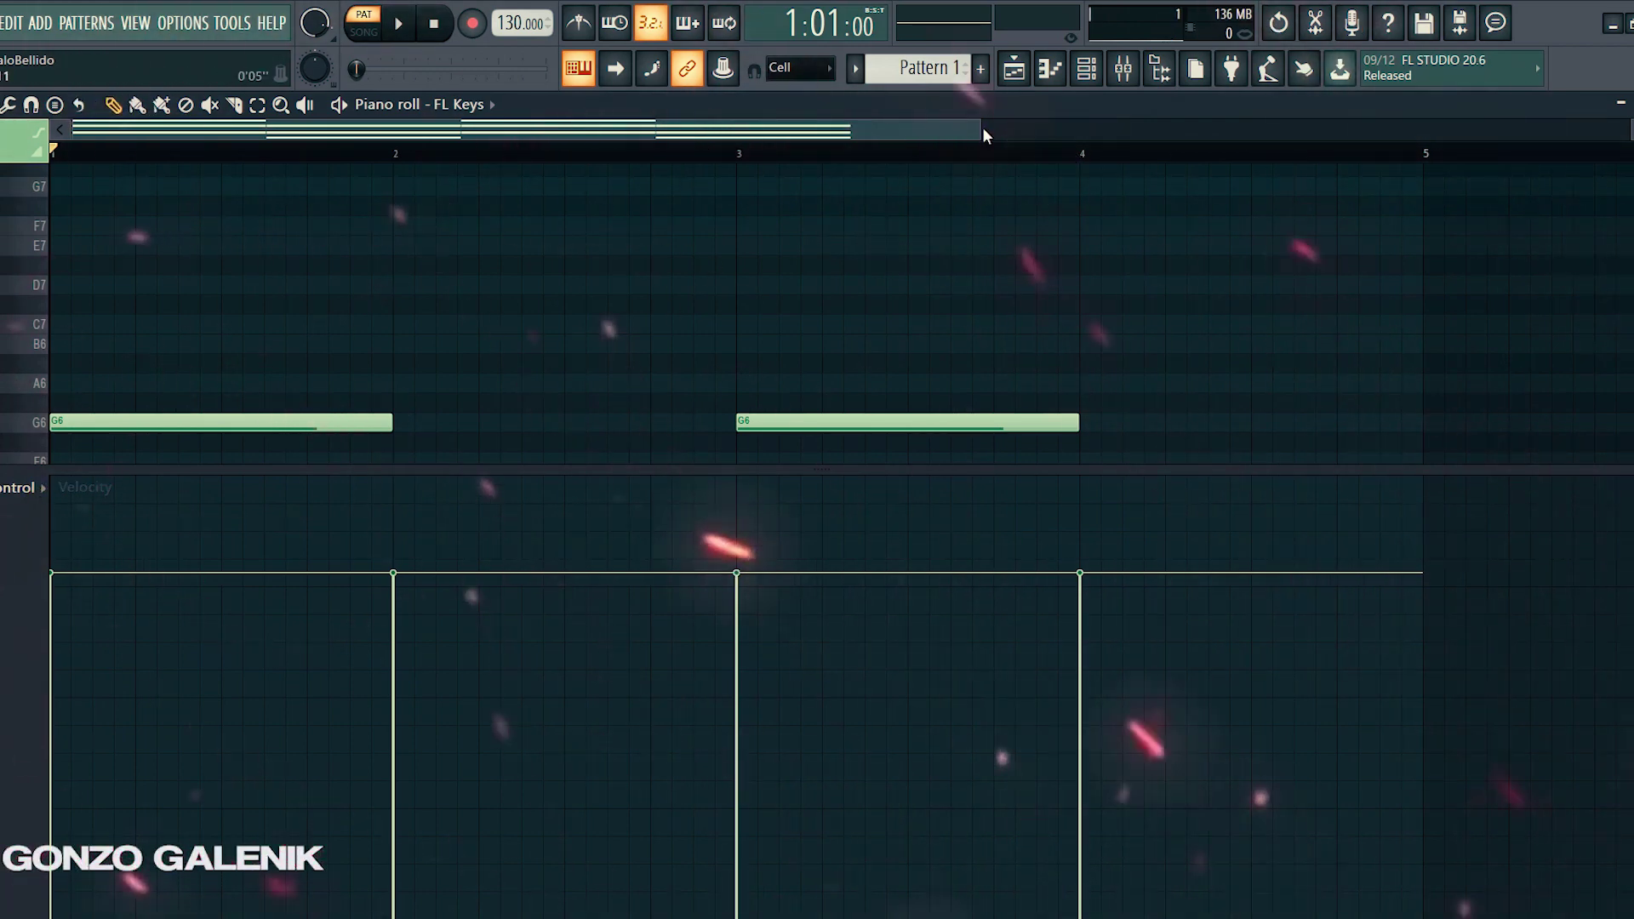
{"action": "left_click_drag", "start_coordinate": [983, 136], "coordinate": [522, 136]}
{"action": "scroll", "coordinate": [140, 338], "scroll_direction": "down", "scroll_amount": 3}
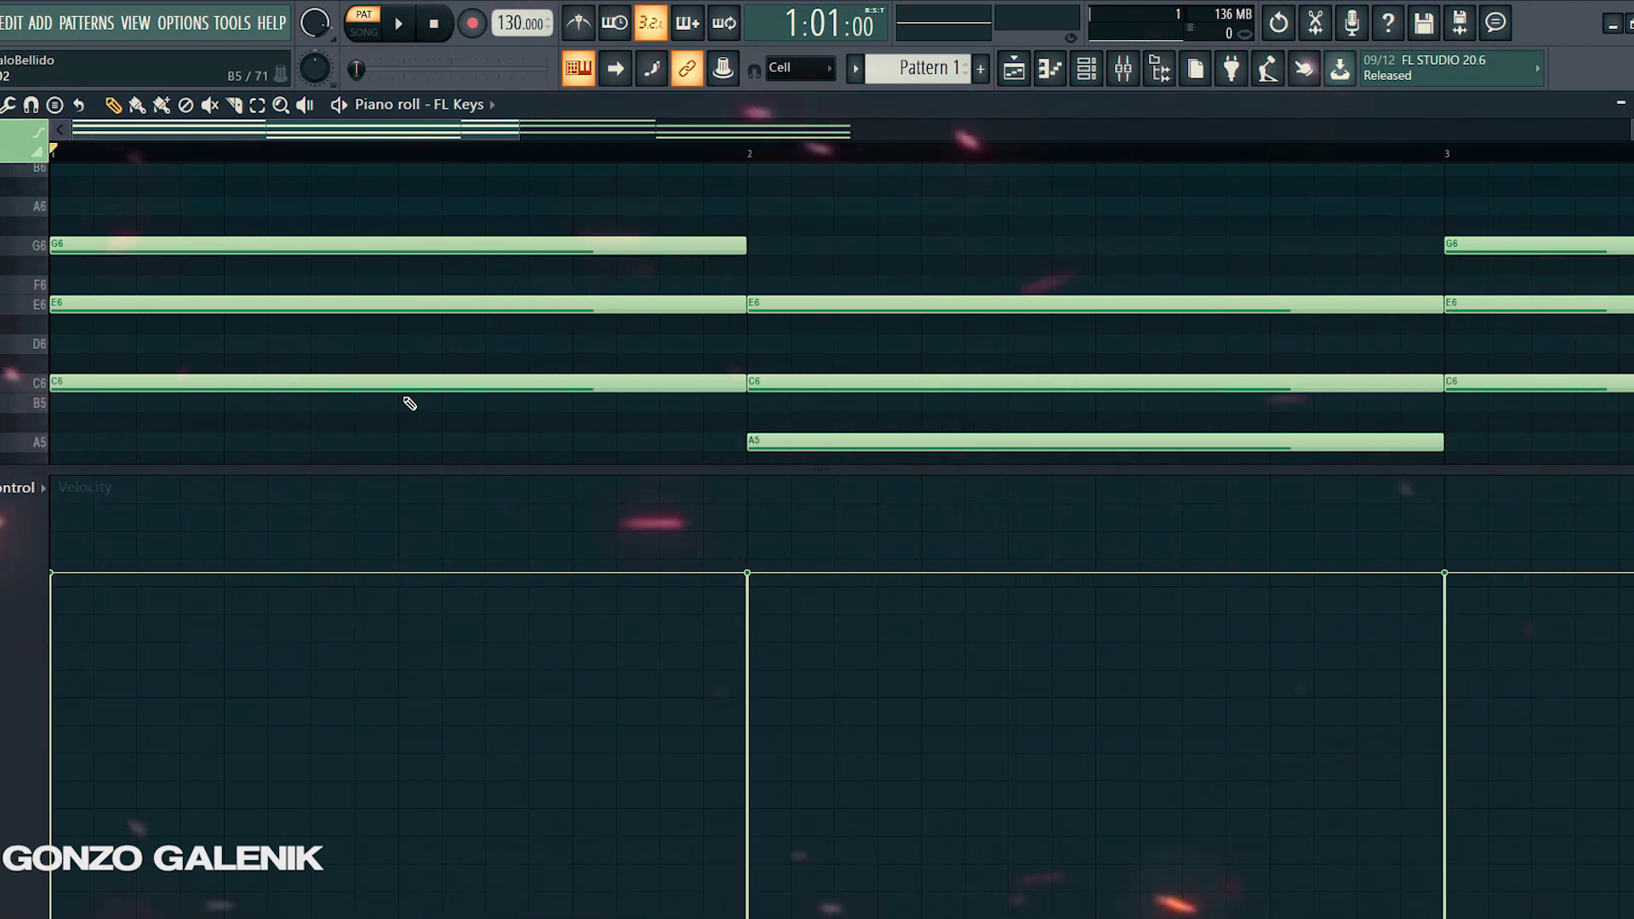
{"action": "left_click", "coordinate": [798, 68]}
{"action": "left_click", "coordinate": [787, 134]}
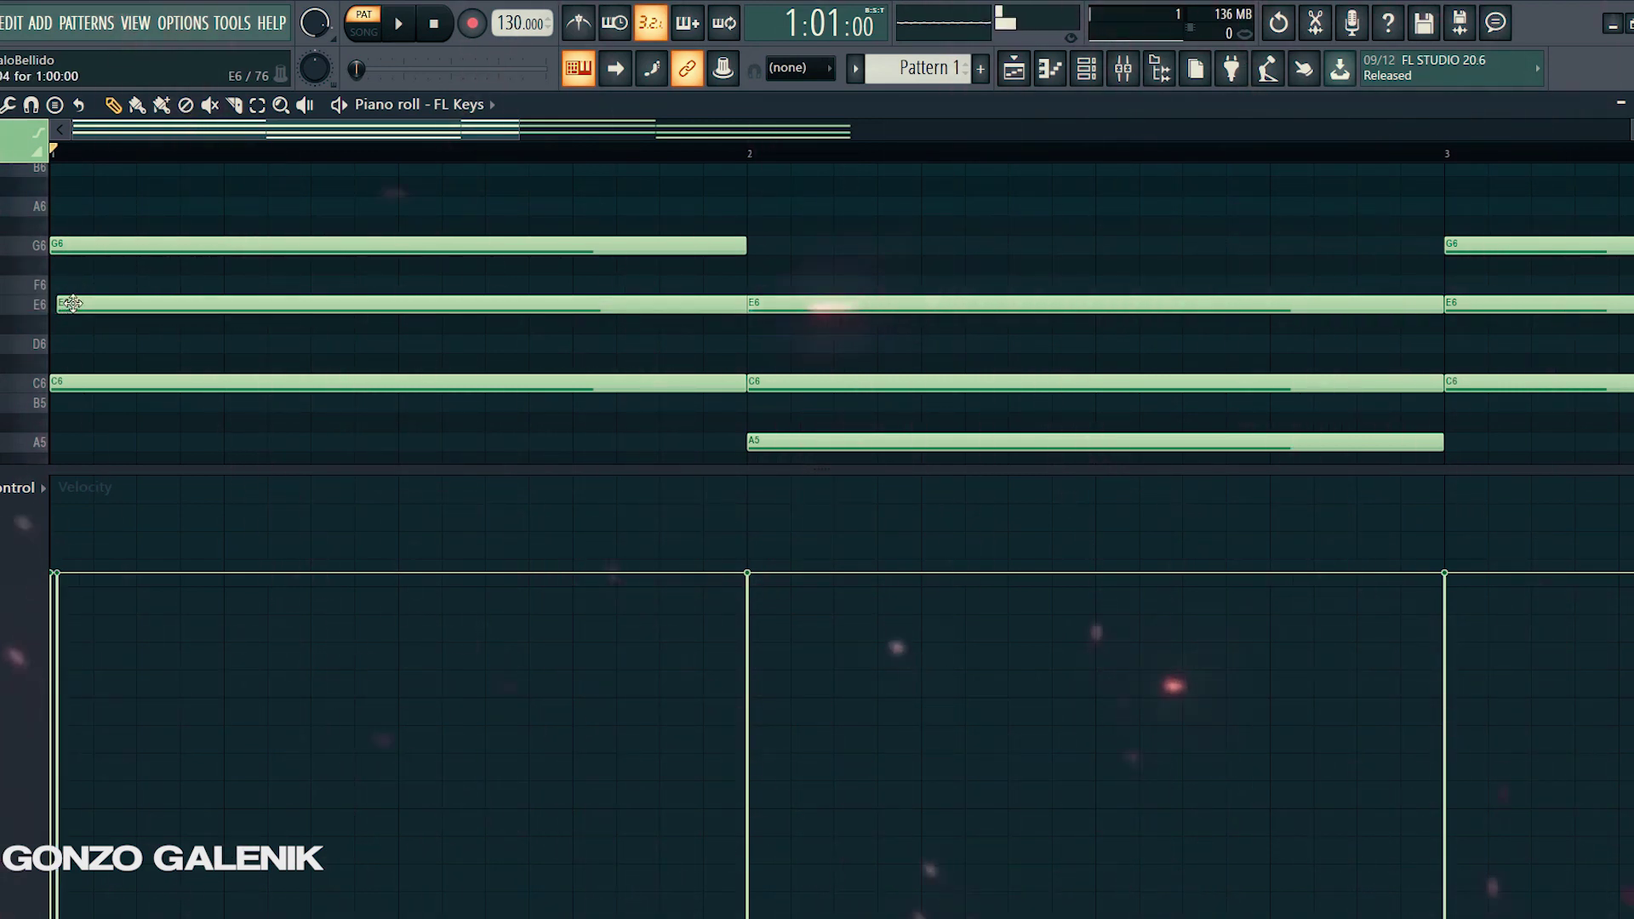
{"action": "left_click_drag", "start_coordinate": [72, 250], "coordinate": [89, 240]}
- Vary the velocities of the first chord's notes, lowering C6 most and G6 slightly, and play it back
{"action": "left_click_drag", "start_coordinate": [52, 736], "coordinate": [59, 576]}
{"action": "key", "text": "space"}
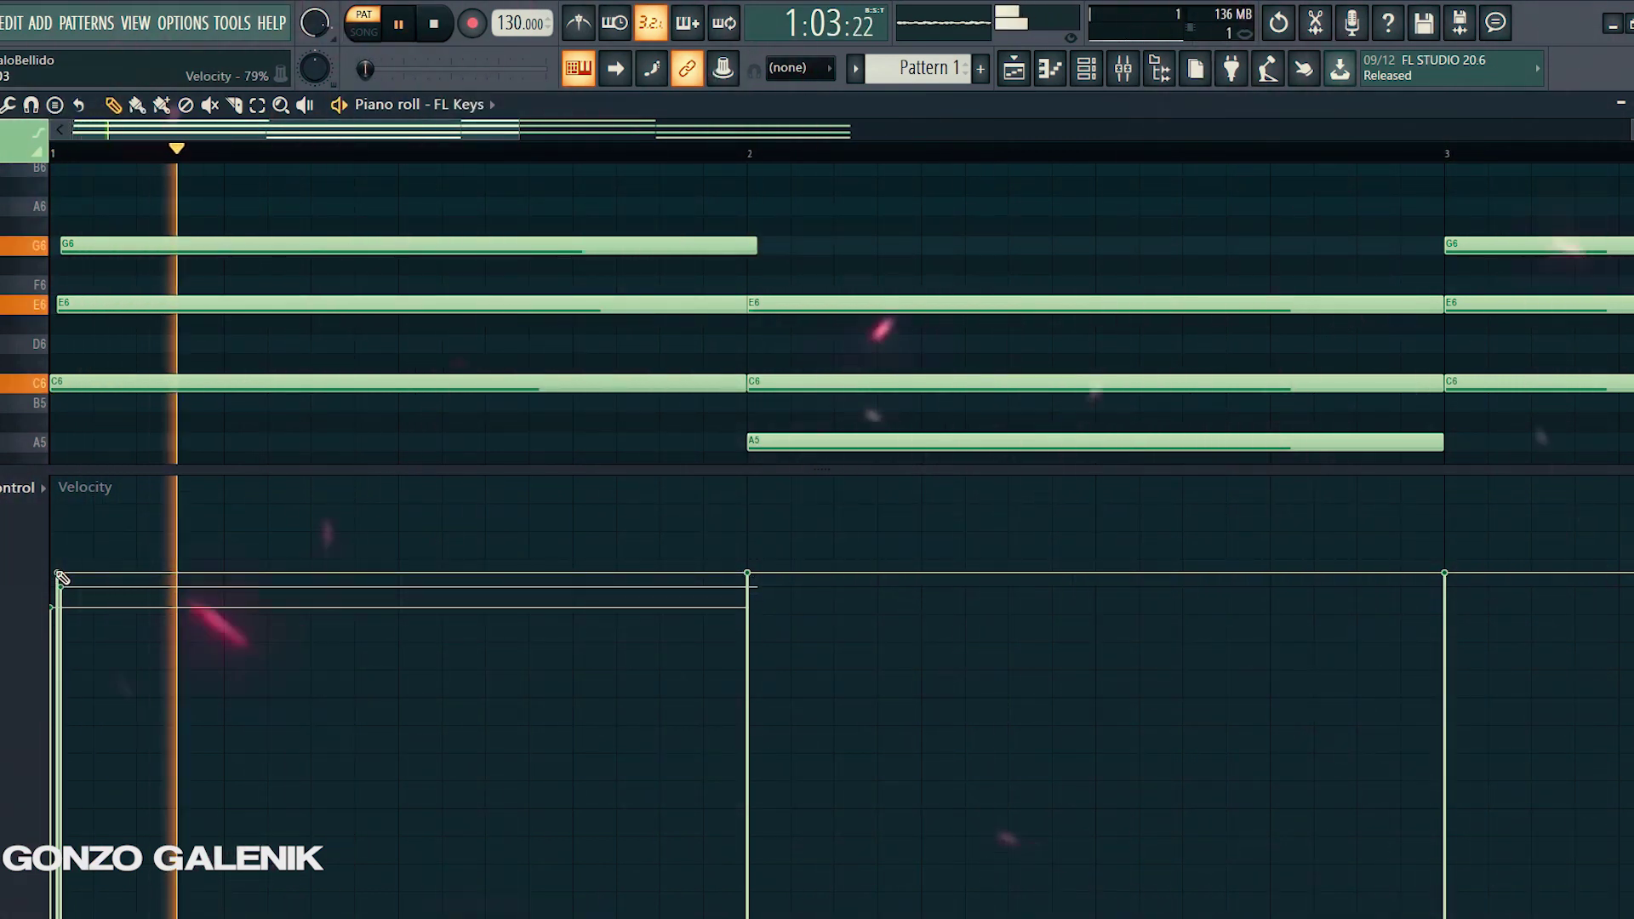
{"action": "key", "text": "space"}
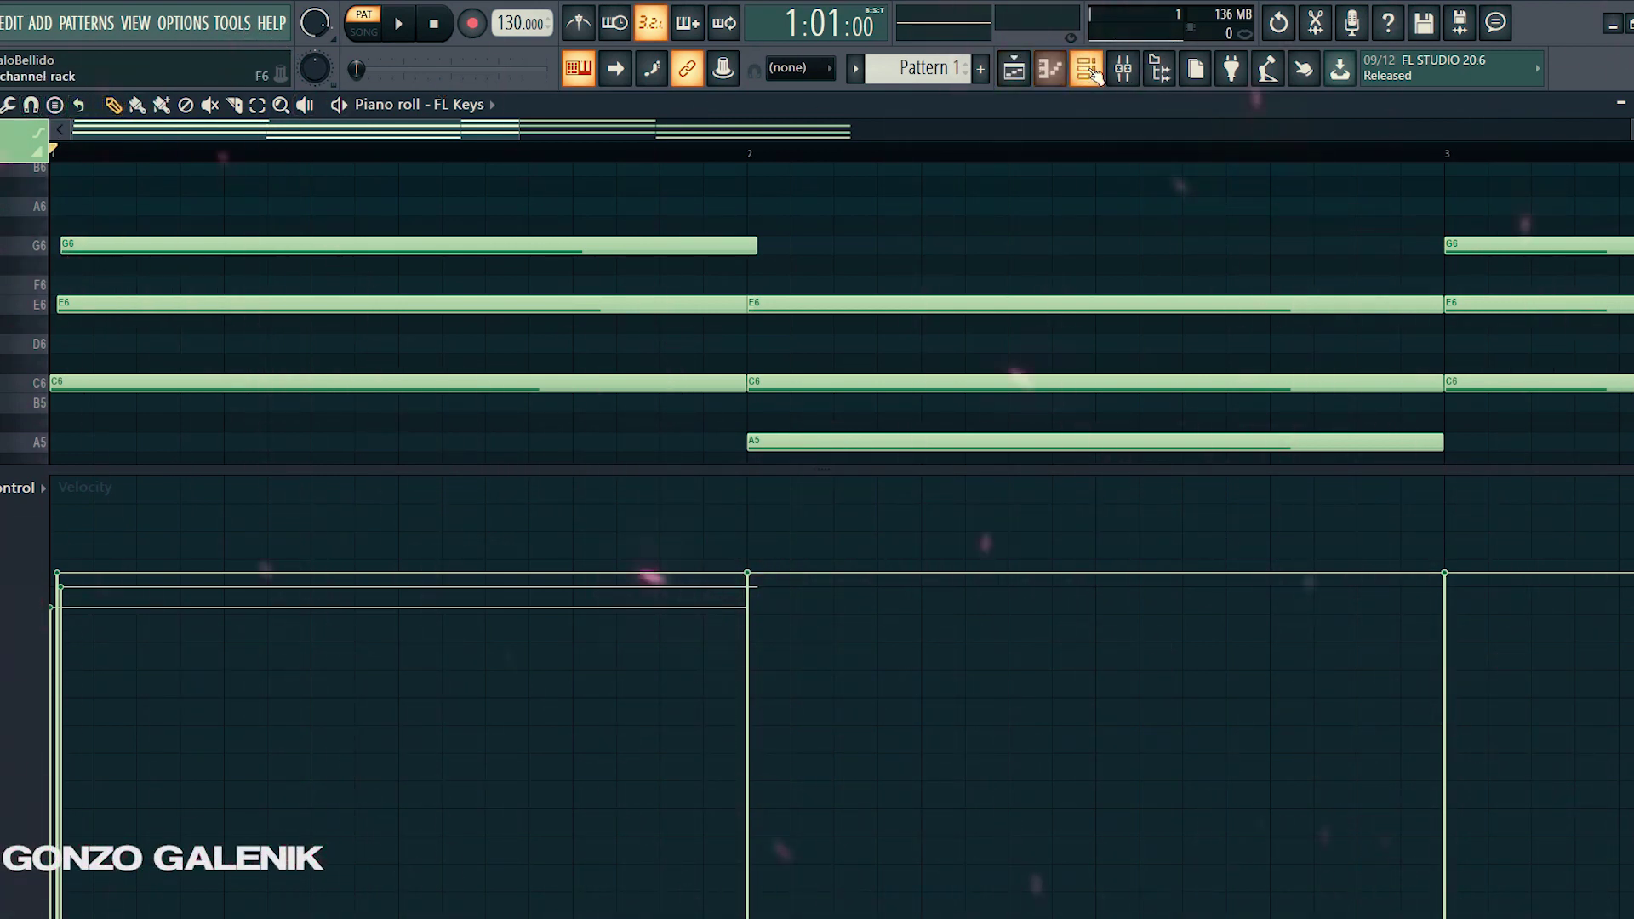
- View the playlist, mixer, piano roll and channel rack windows in turn and return to the playlist
{"action": "left_click", "coordinate": [1087, 70]}
{"action": "left_click", "coordinate": [1029, 73]}
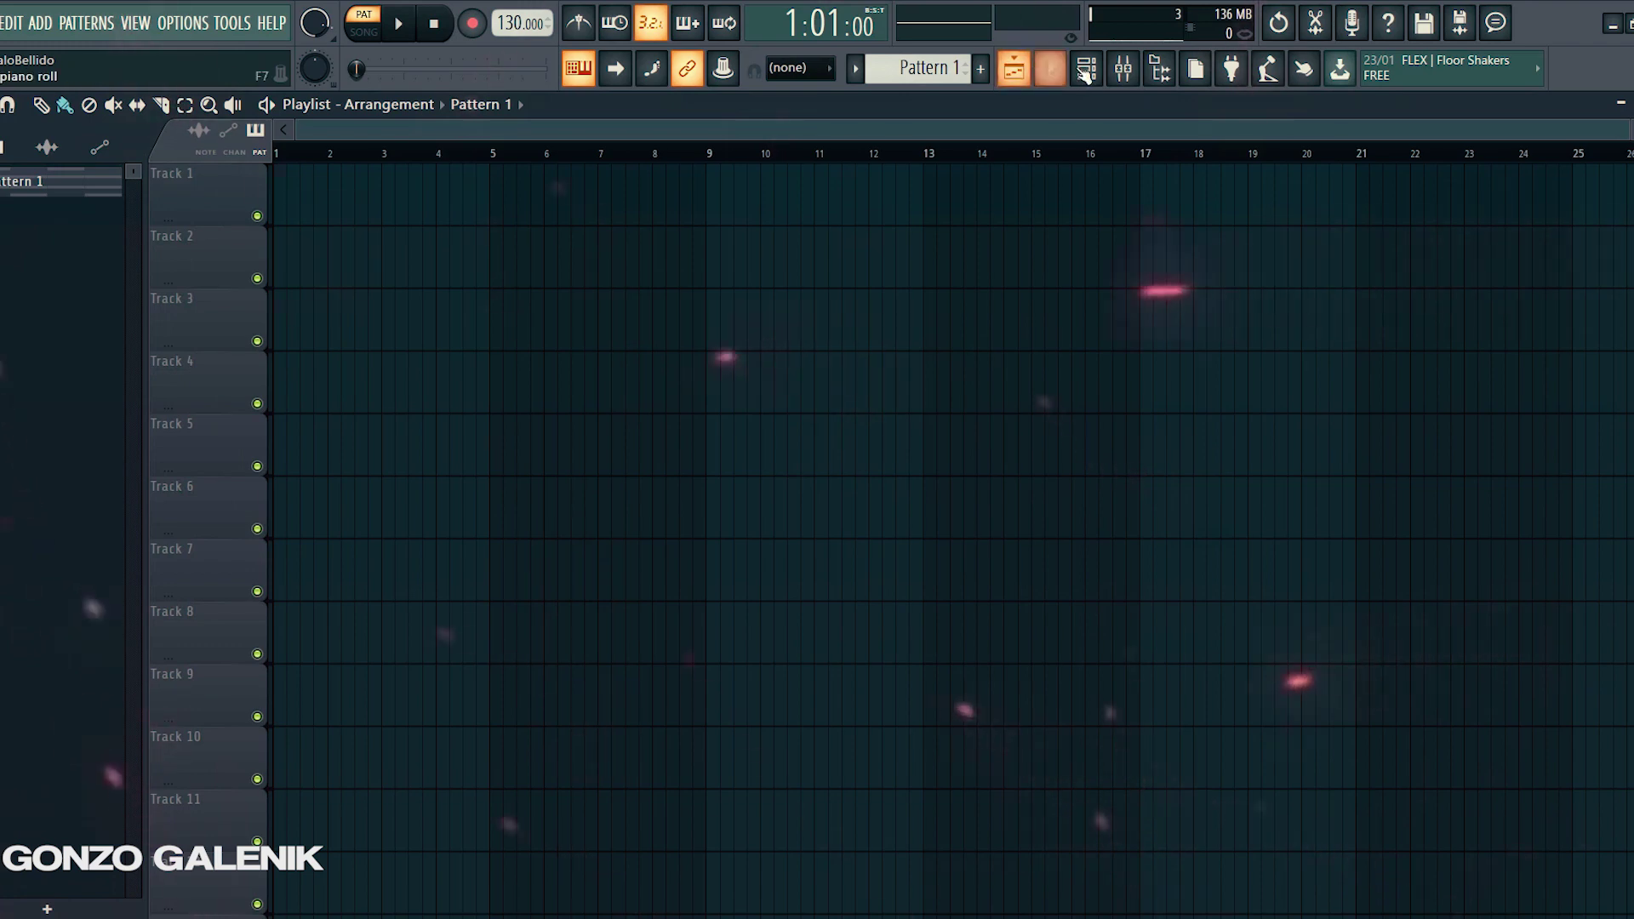
{"action": "left_click", "coordinate": [1122, 72]}
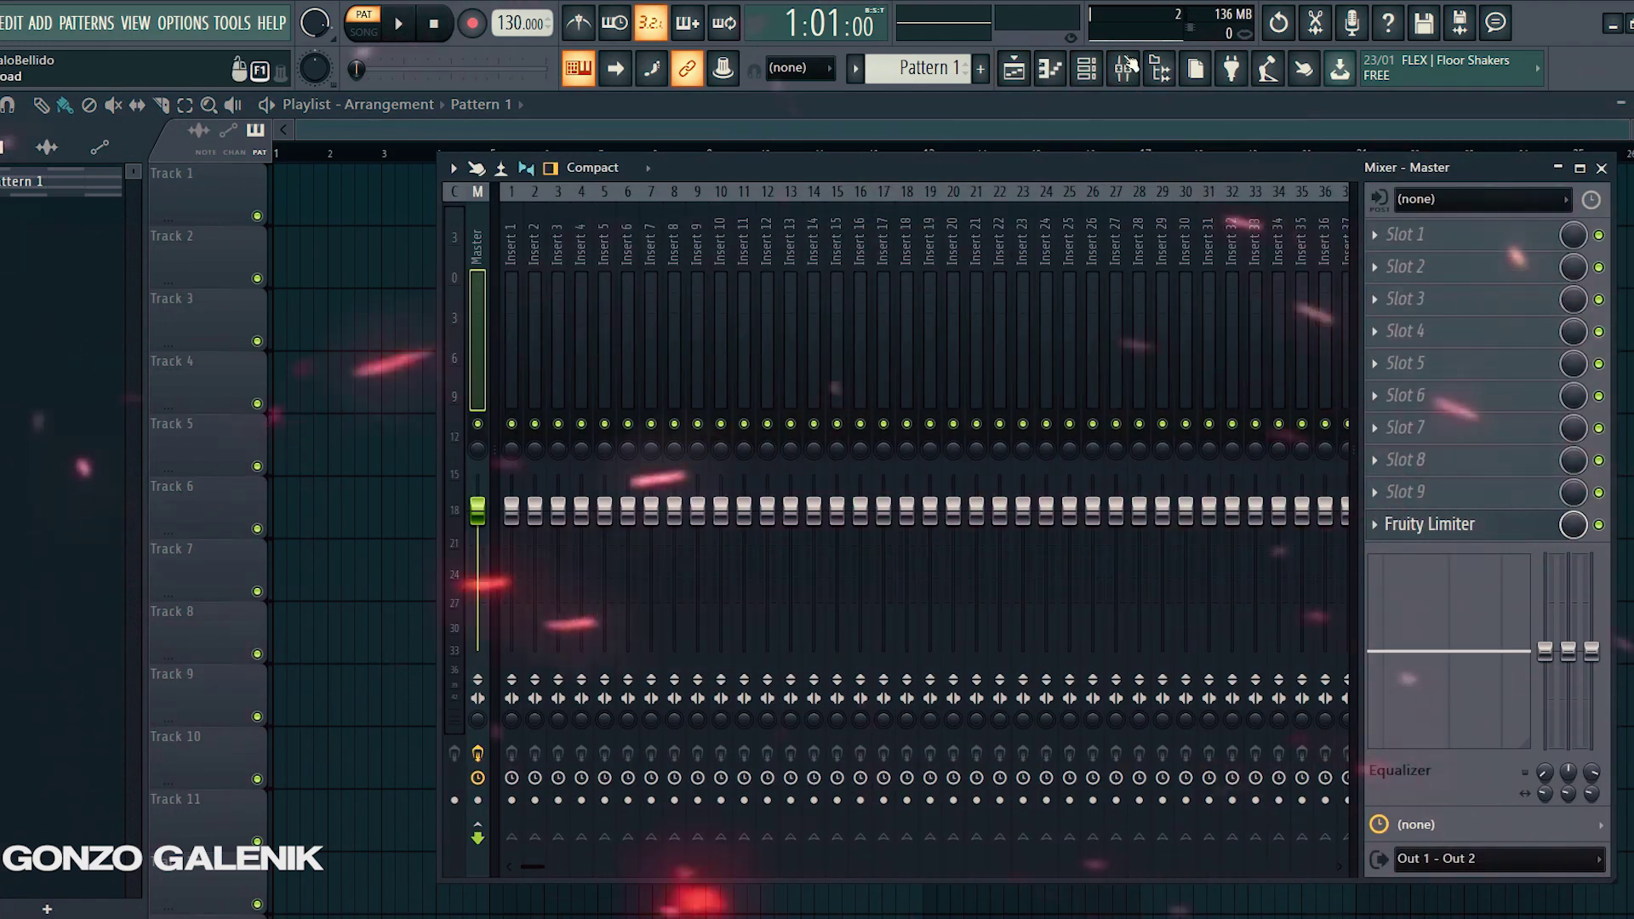
{"action": "left_click", "coordinate": [1052, 70]}
{"action": "left_click", "coordinate": [1087, 71]}
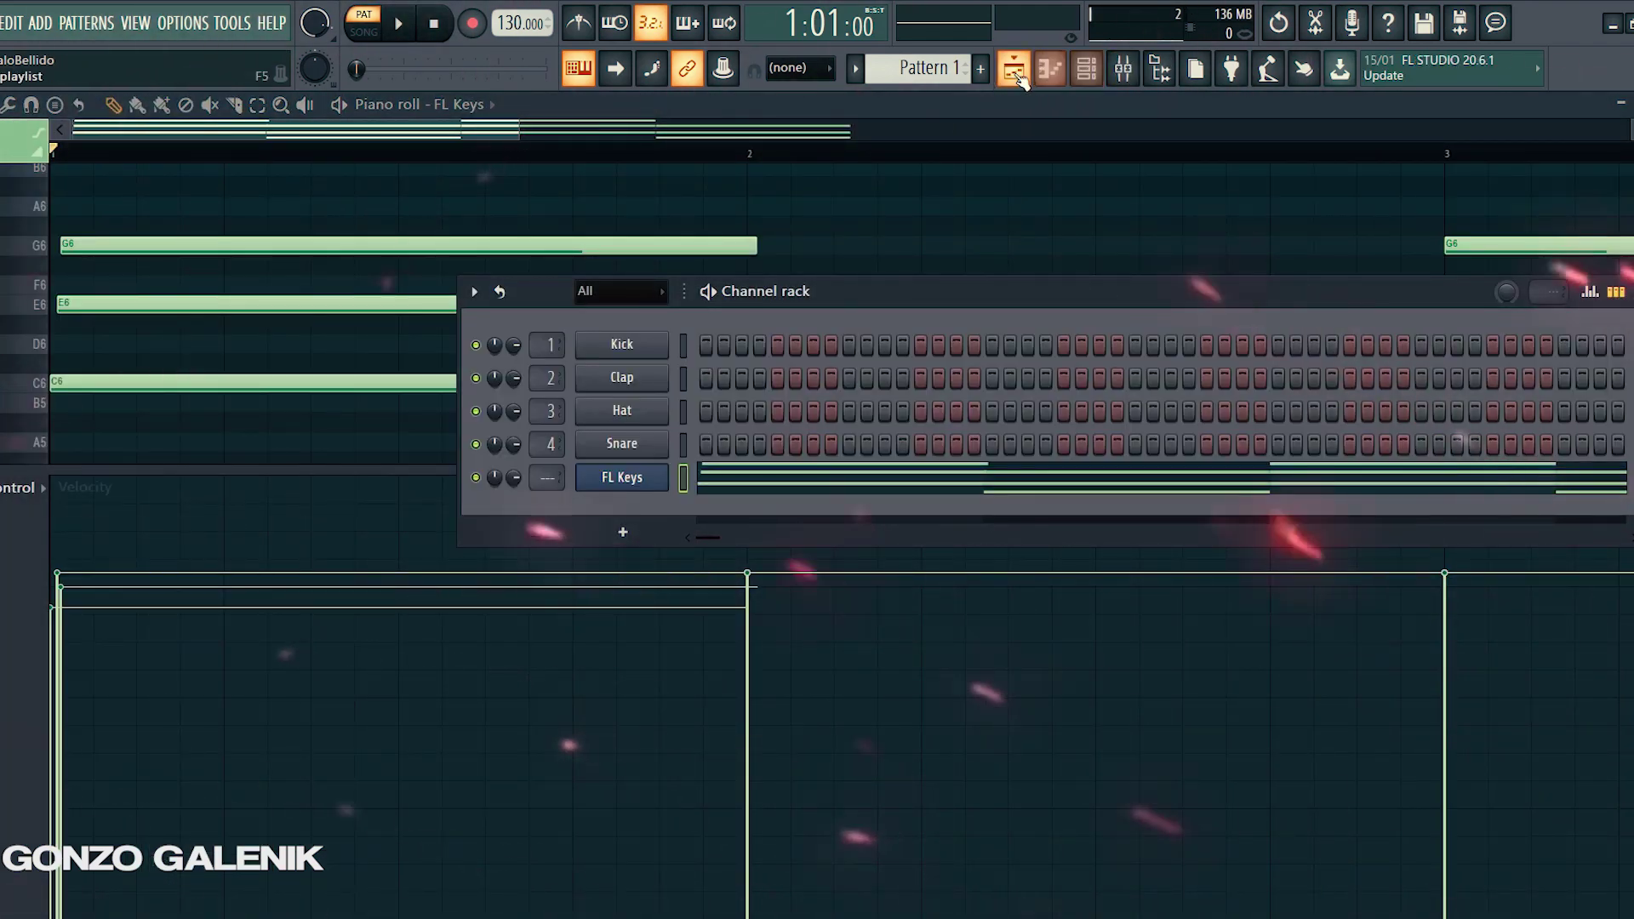
{"action": "left_click", "coordinate": [1013, 71]}
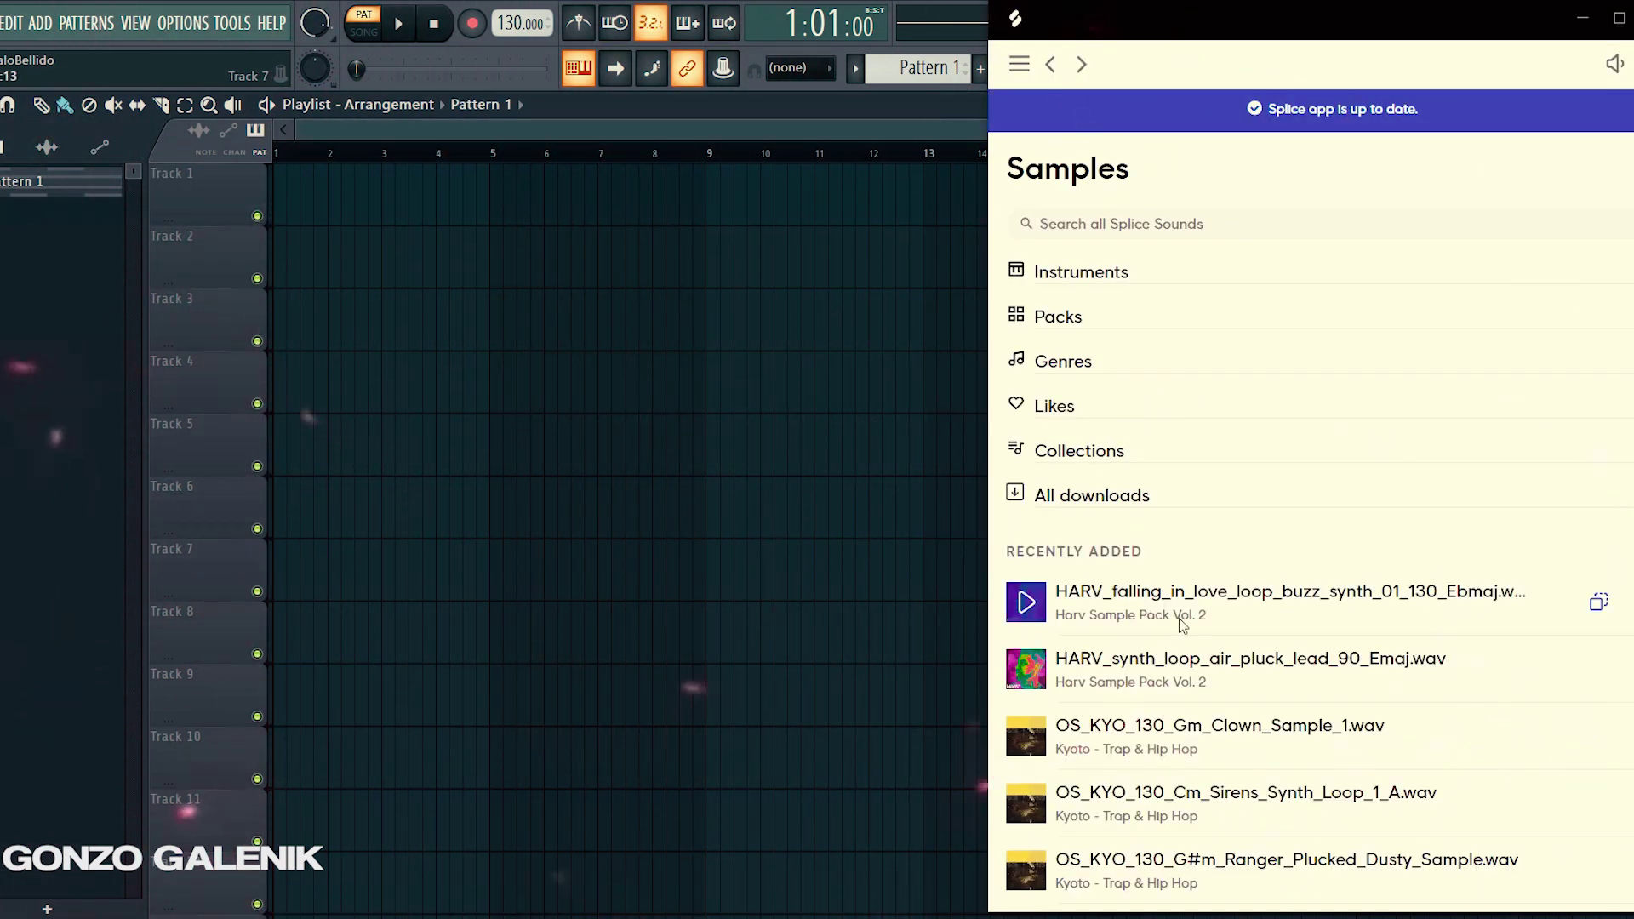
- Place the Splice sample HARV_falling_in_love_loop_buzz_synth_01_130_Ebmaj at the start of Track 1 and route it to mixer Insert 1
{"action": "left_click_drag", "start_coordinate": [1517, 599], "coordinate": [584, 317]}
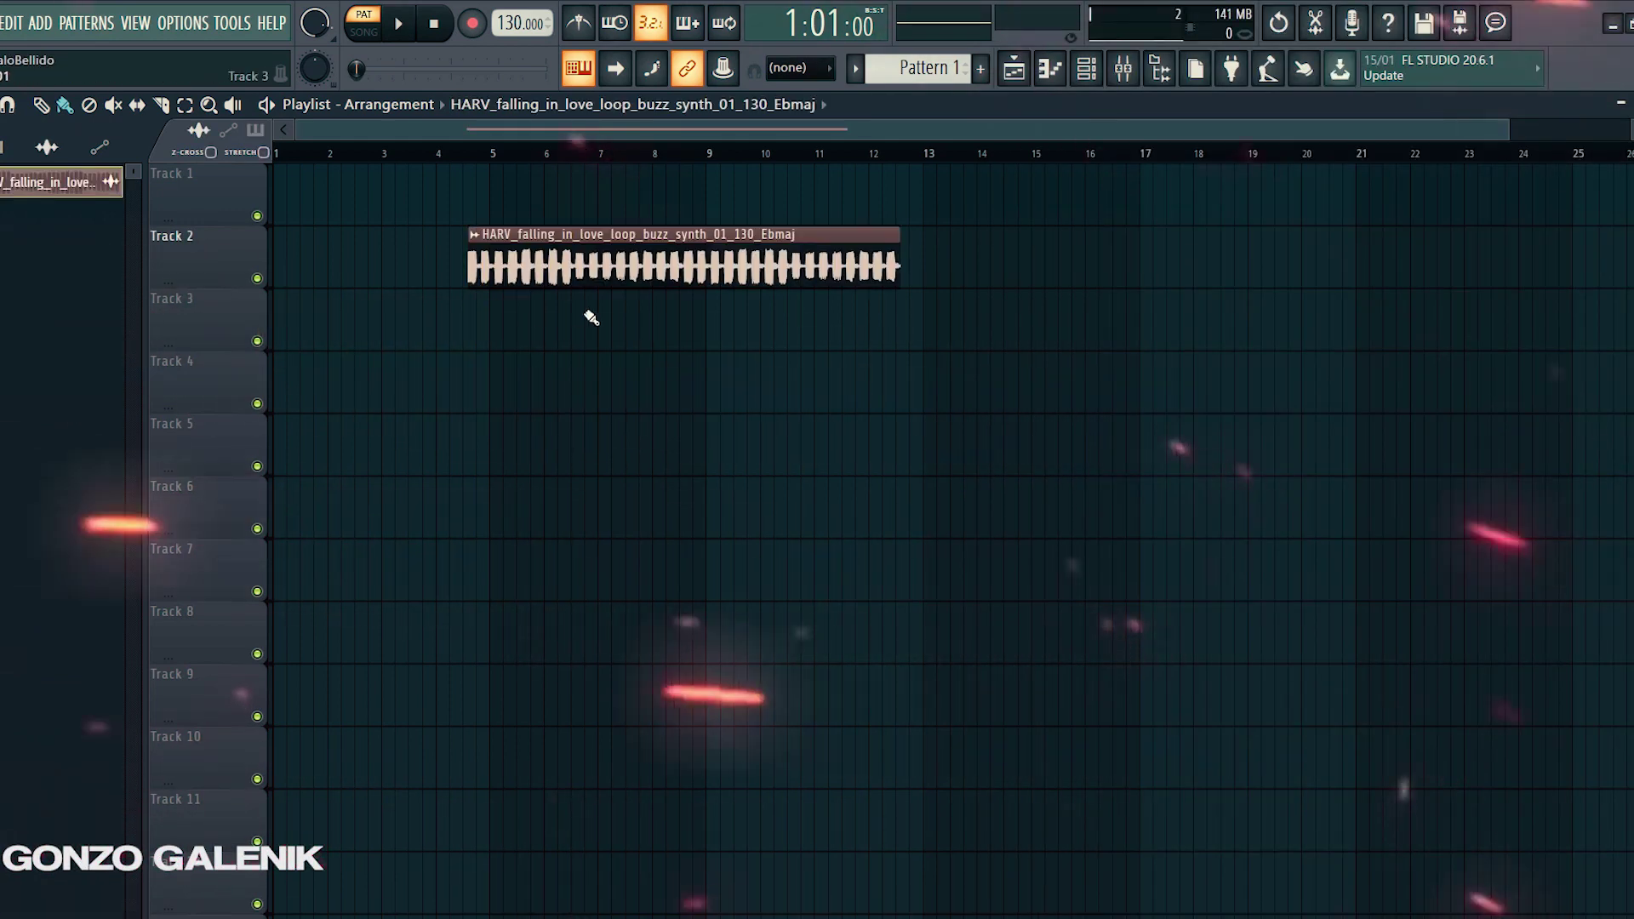
{"action": "double_click", "coordinate": [471, 173]}
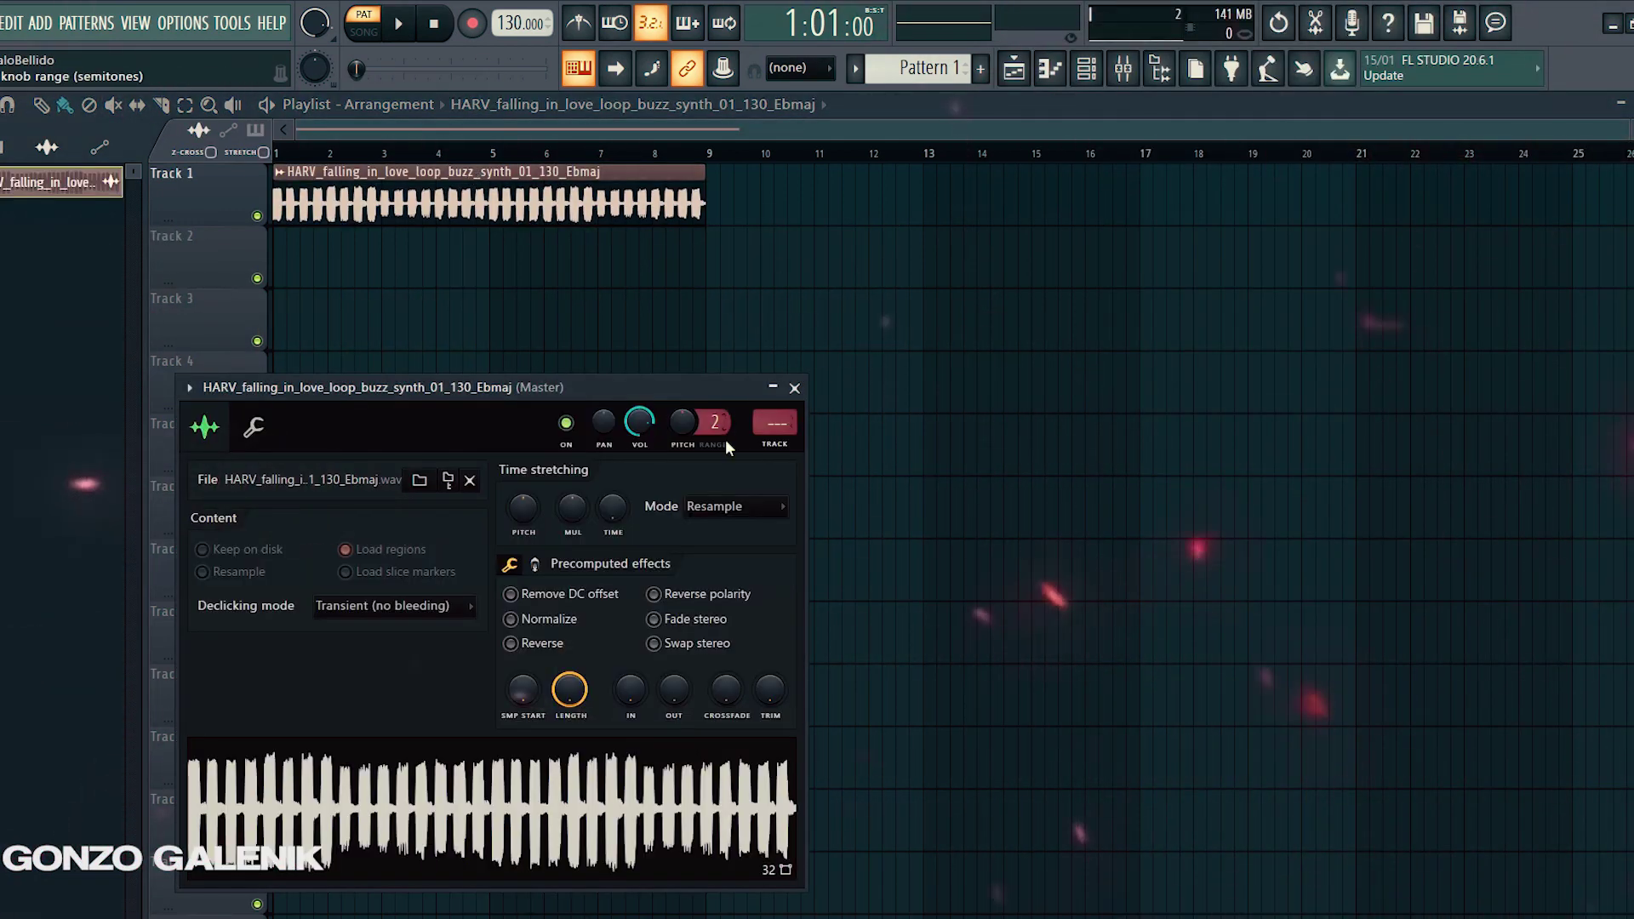
{"action": "key", "text": "F9"}
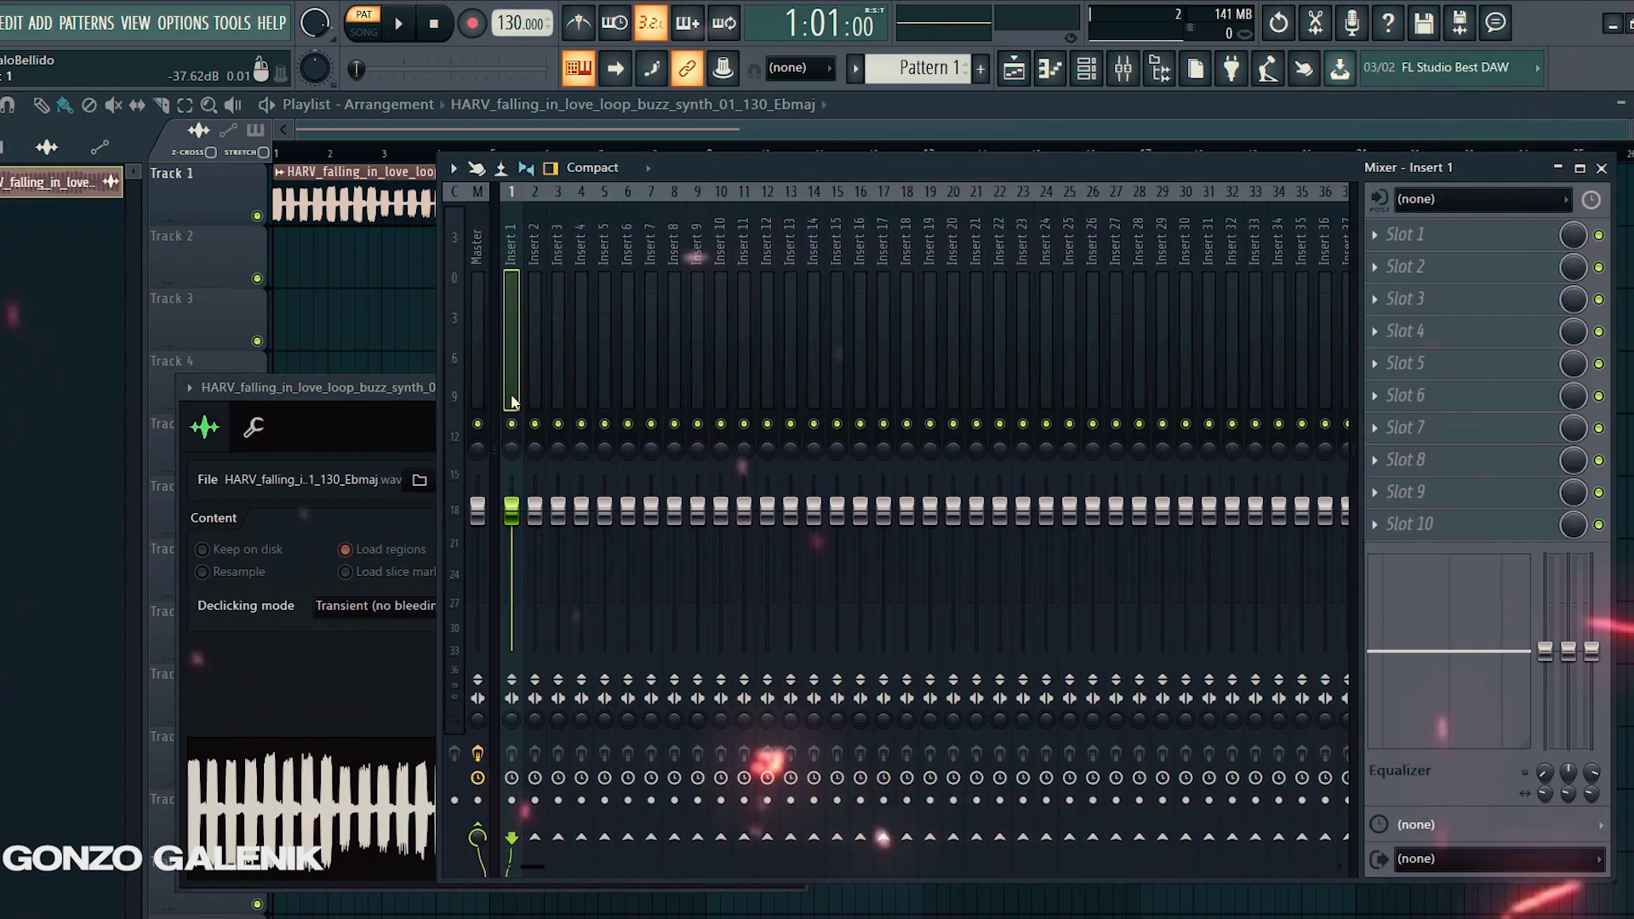
- Play the synth loop in song mode and bring up the mixer on Insert 1
{"action": "key", "text": "space"}
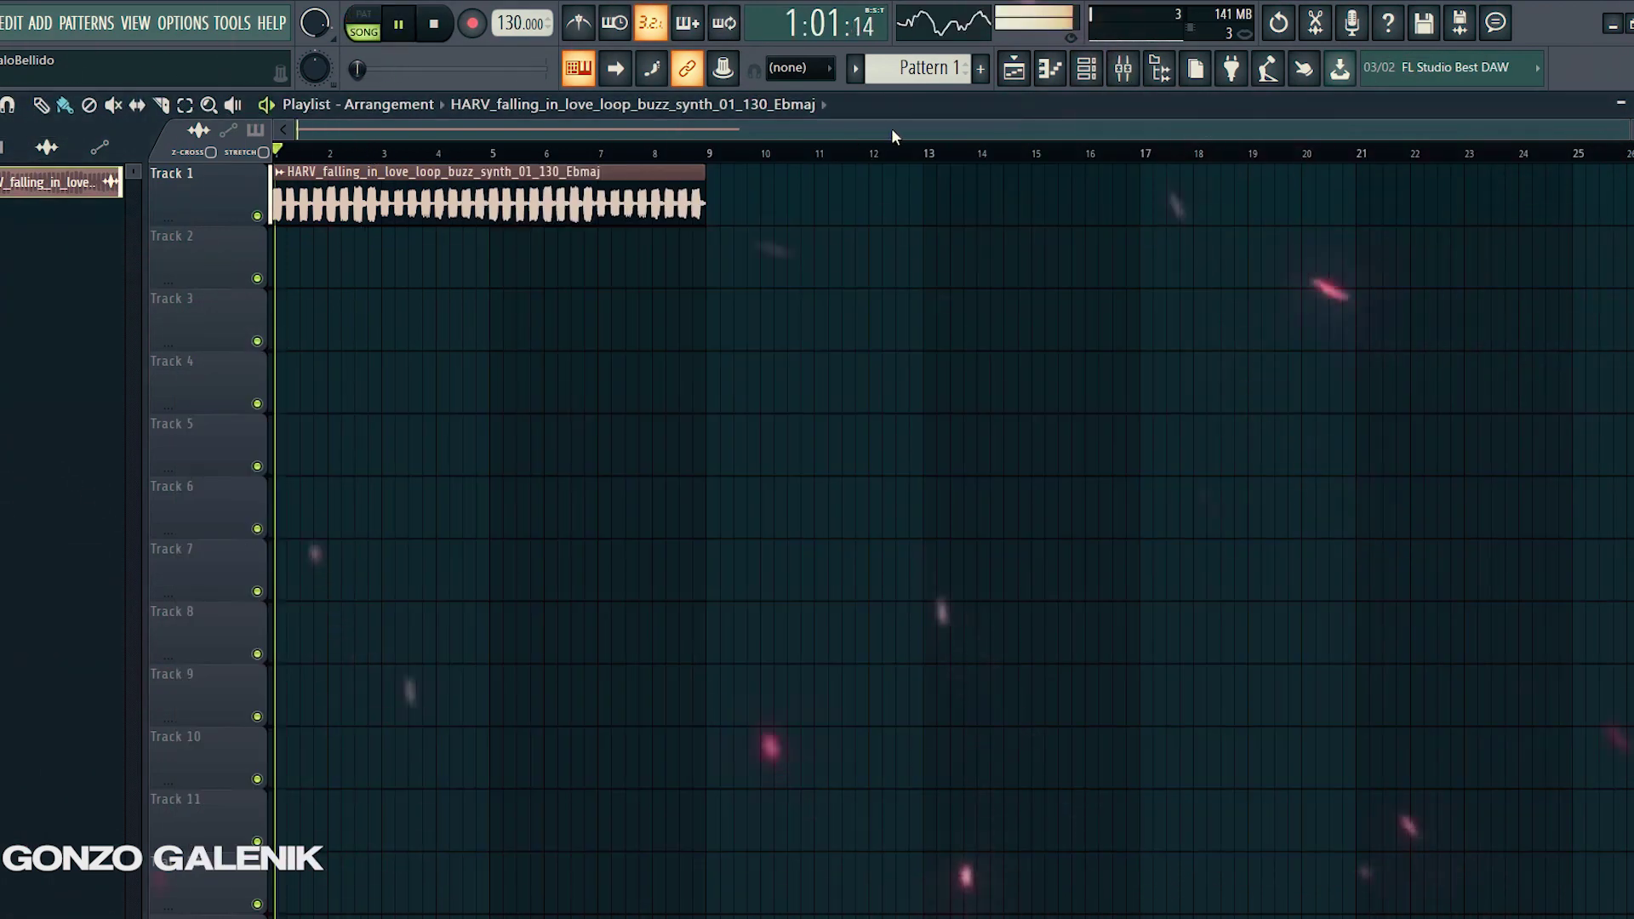
{"action": "left_click", "coordinate": [1123, 68]}
{"action": "key", "text": "space"}
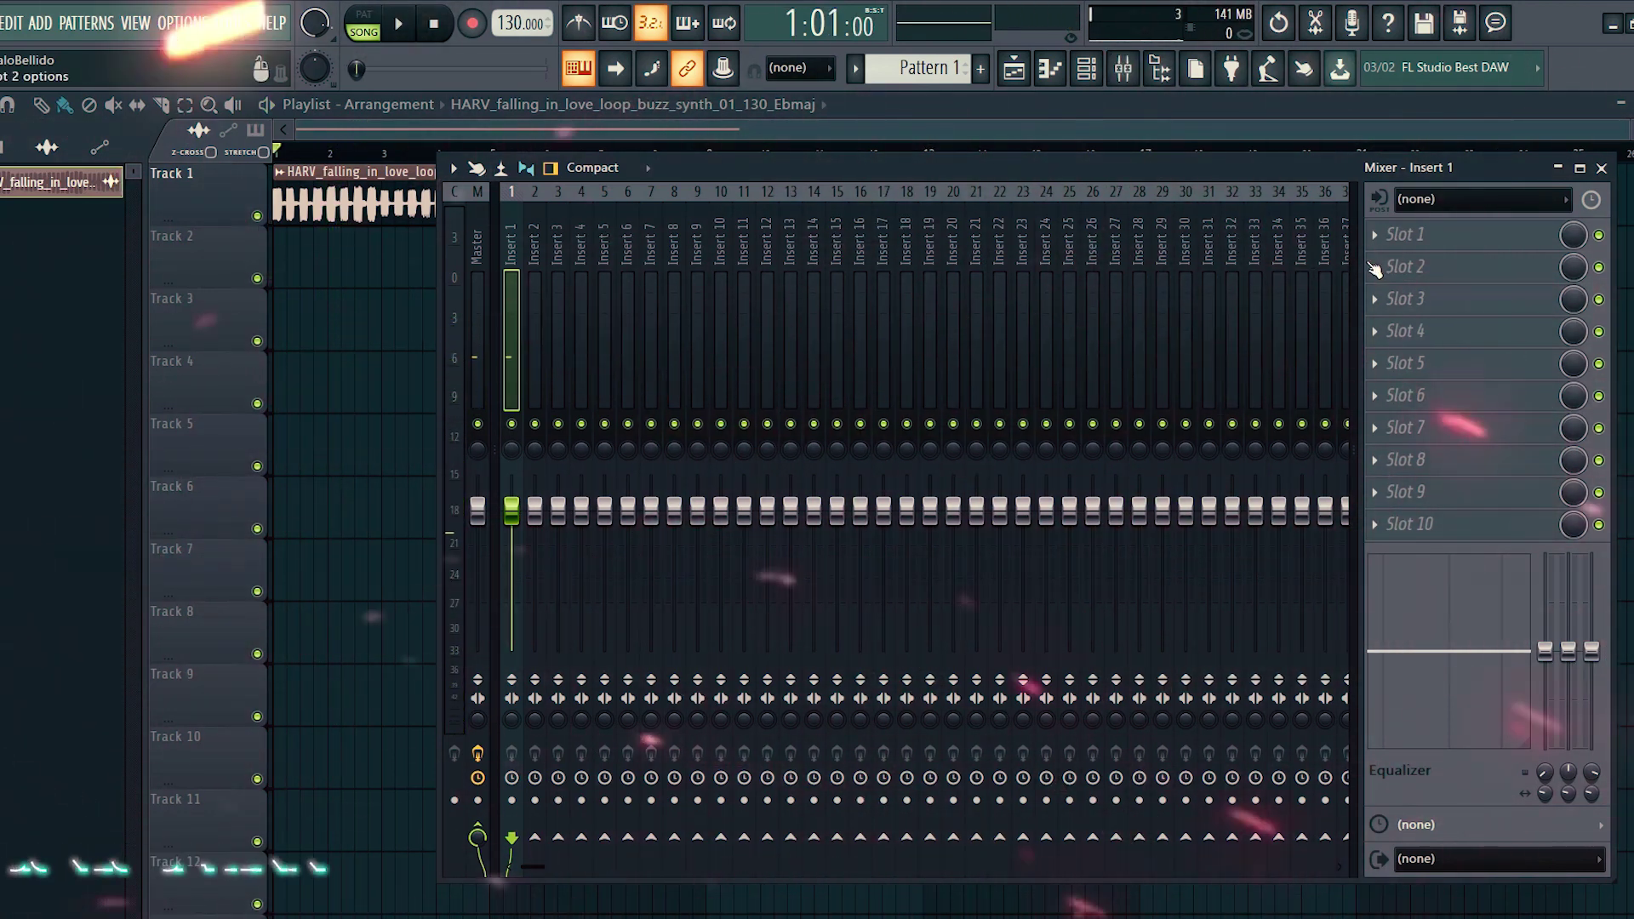
- Load Fruity Parametric EQ 2 in the first effect slot of Insert 1 with the Classic preset
{"action": "left_click", "coordinate": [1393, 243]}
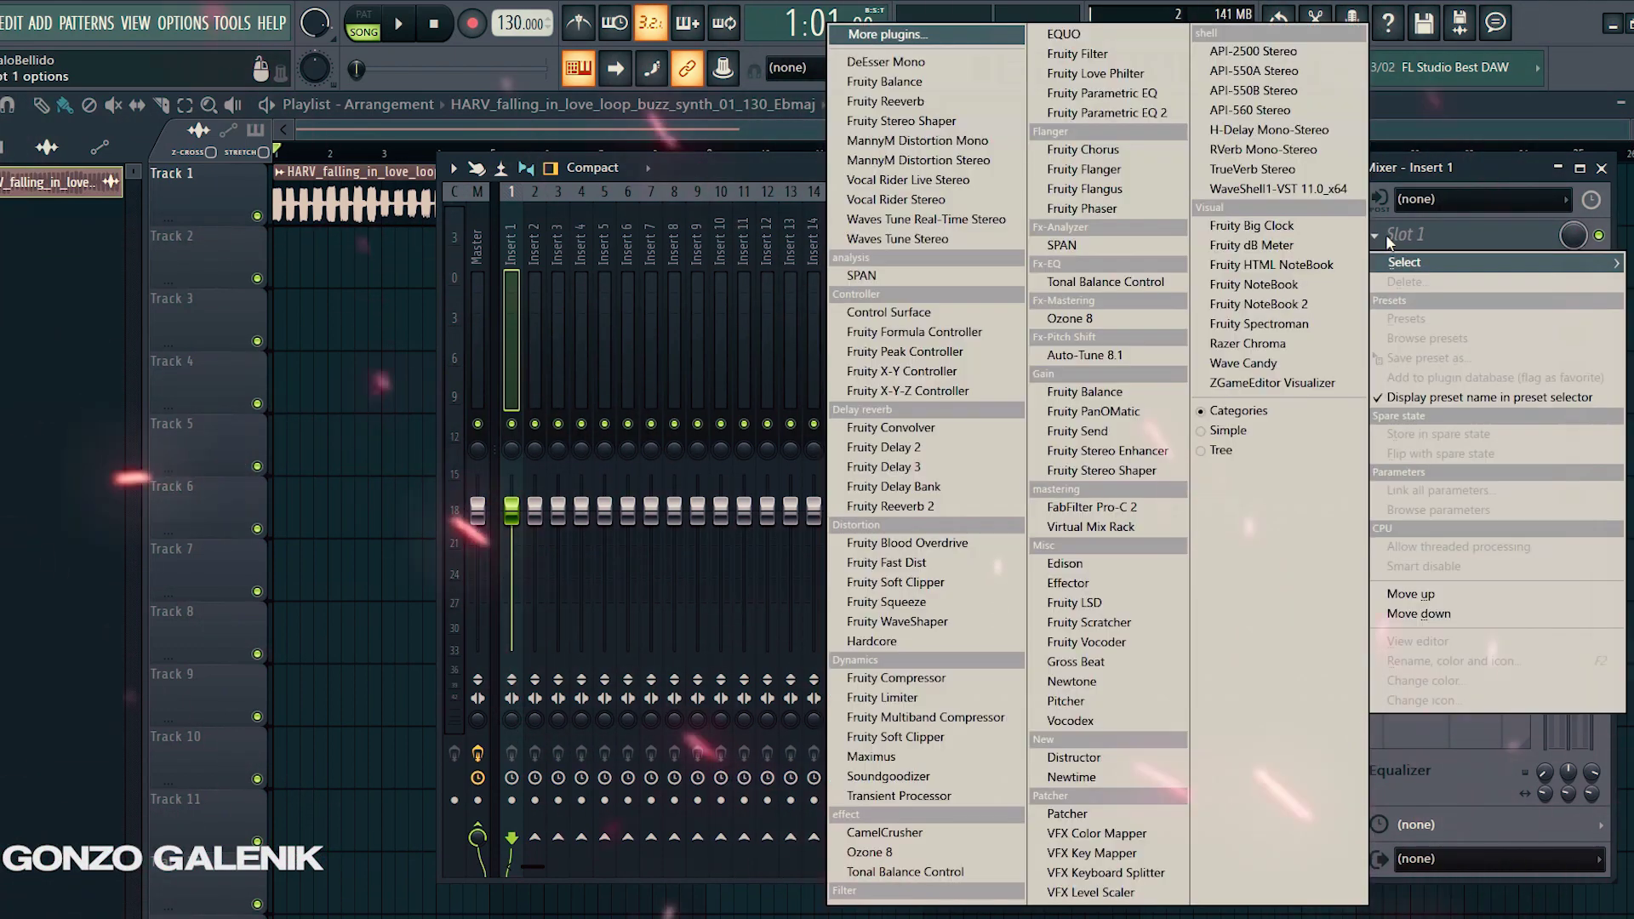
{"action": "left_click", "coordinate": [1098, 110]}
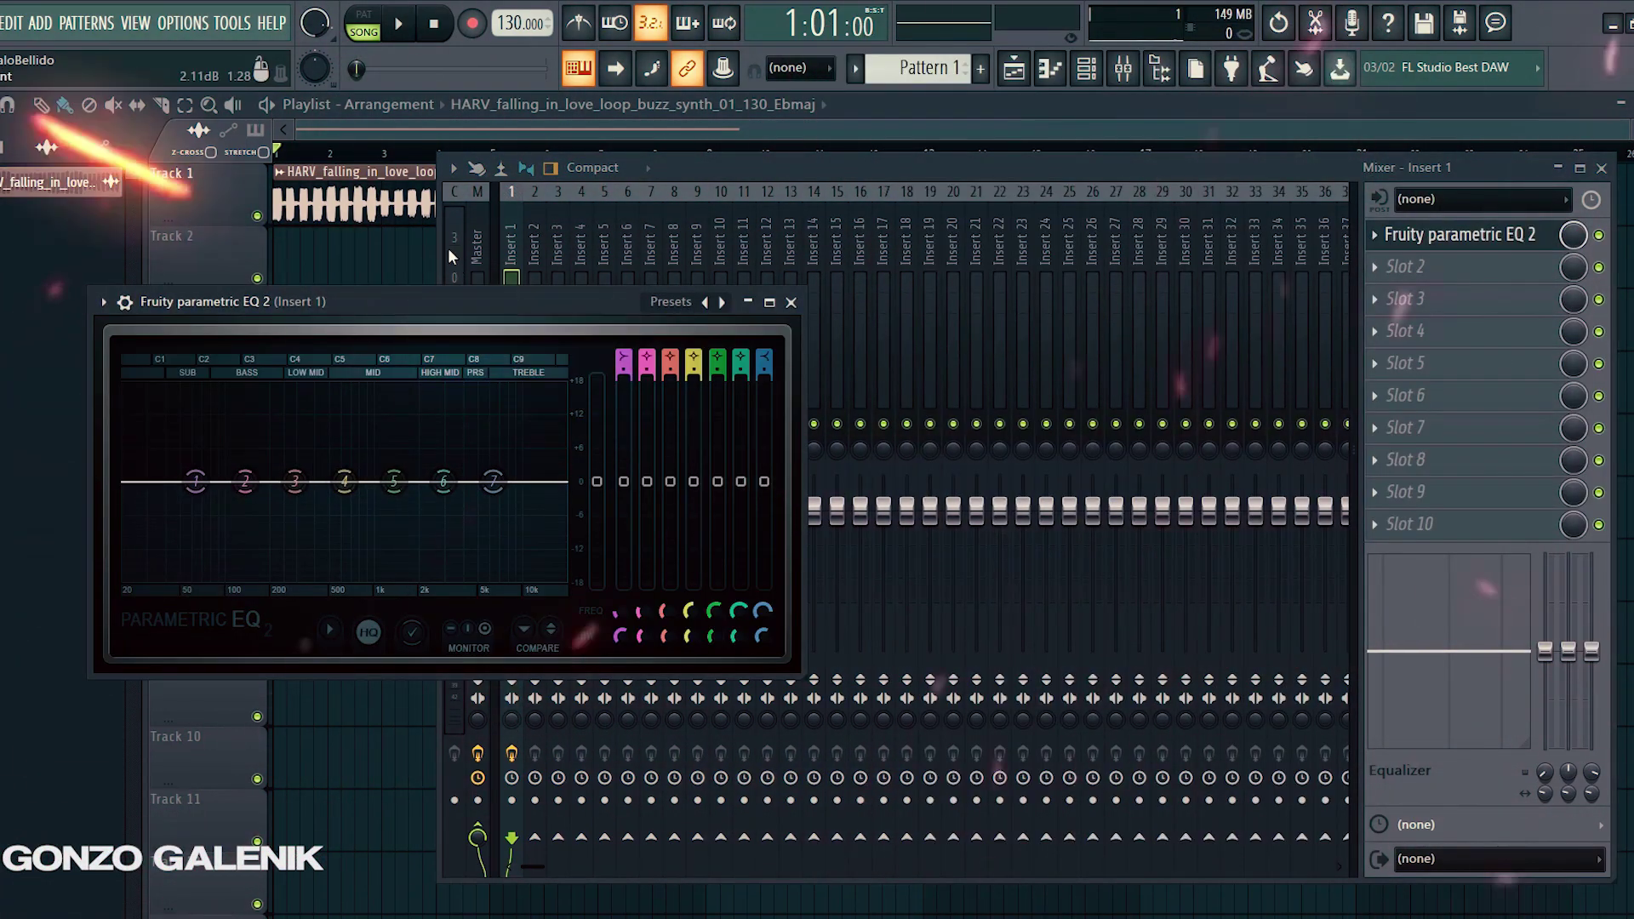
{"action": "left_click", "coordinate": [103, 302]}
{"action": "mouse_move", "coordinate": [252, 389]}
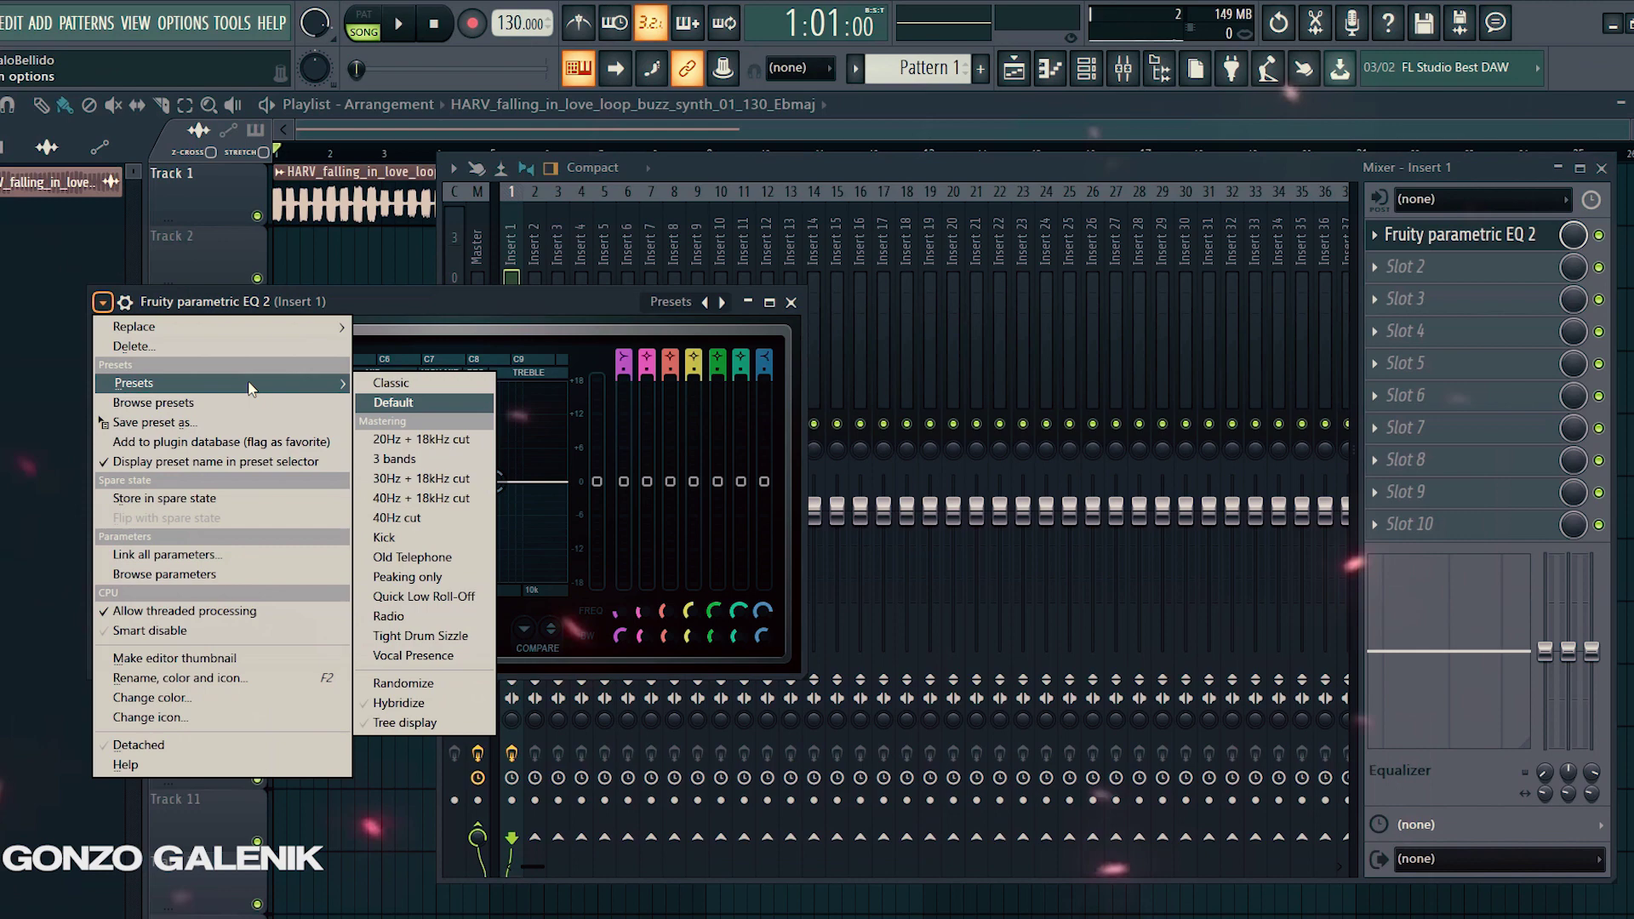
{"action": "left_click", "coordinate": [385, 382]}
- Raise the EQ's band 1 high-pass cutoff to about 60 Hz and lower the band 7 low-pass cutoff while auditioning the loop
{"action": "key", "text": "space"}
{"action": "key", "text": "space"}
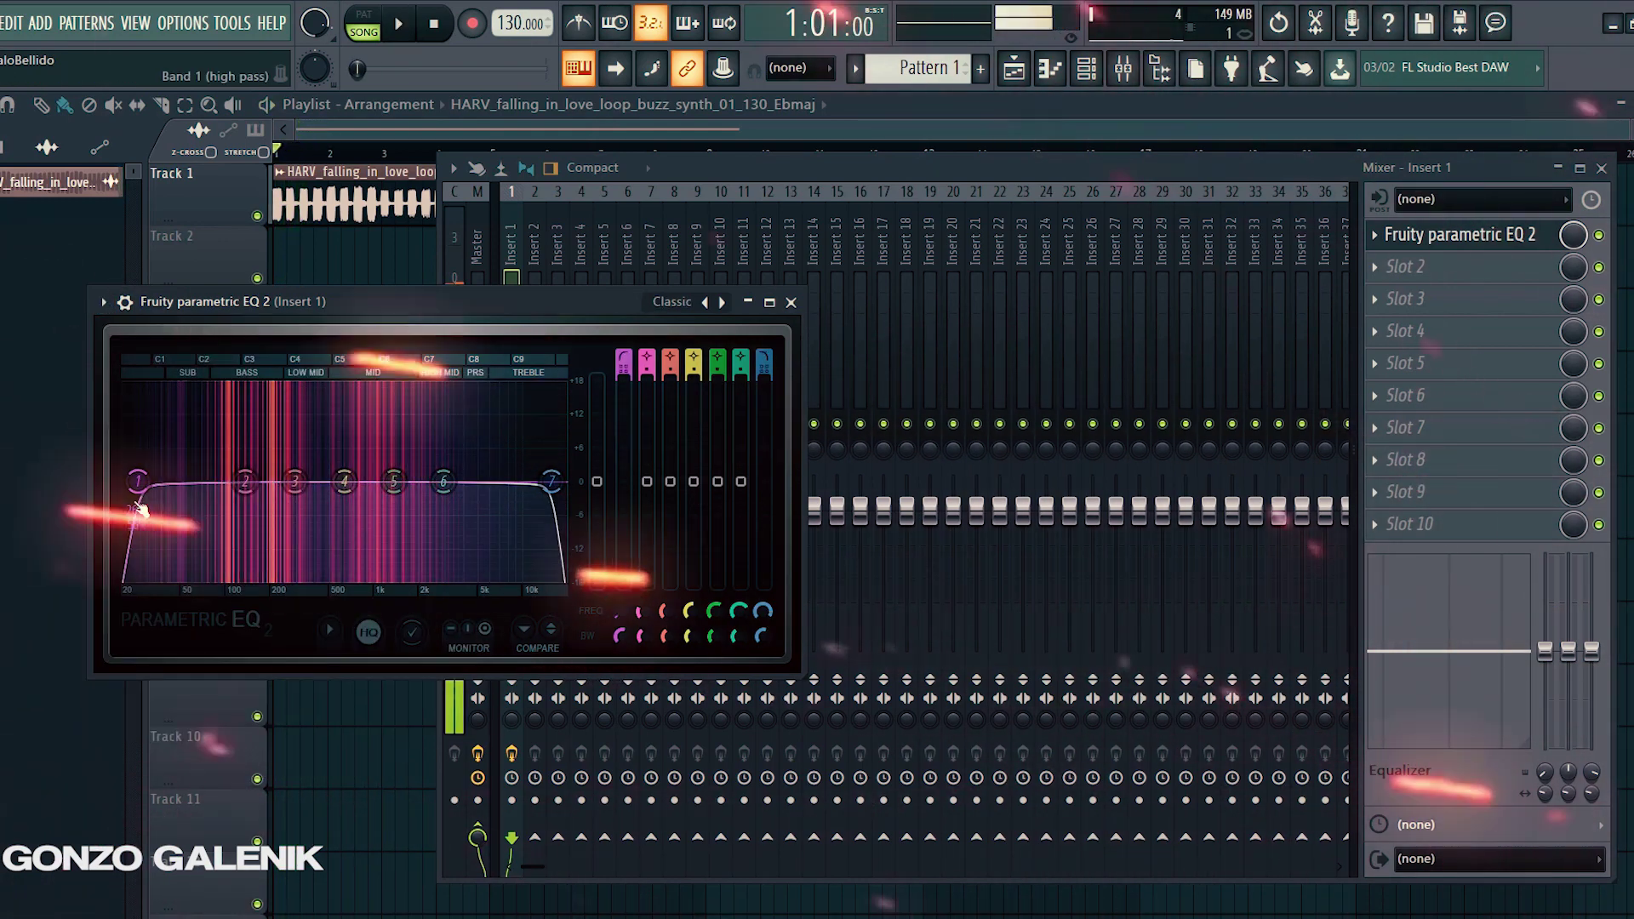
{"action": "left_click_drag", "start_coordinate": [138, 482], "coordinate": [165, 482]}
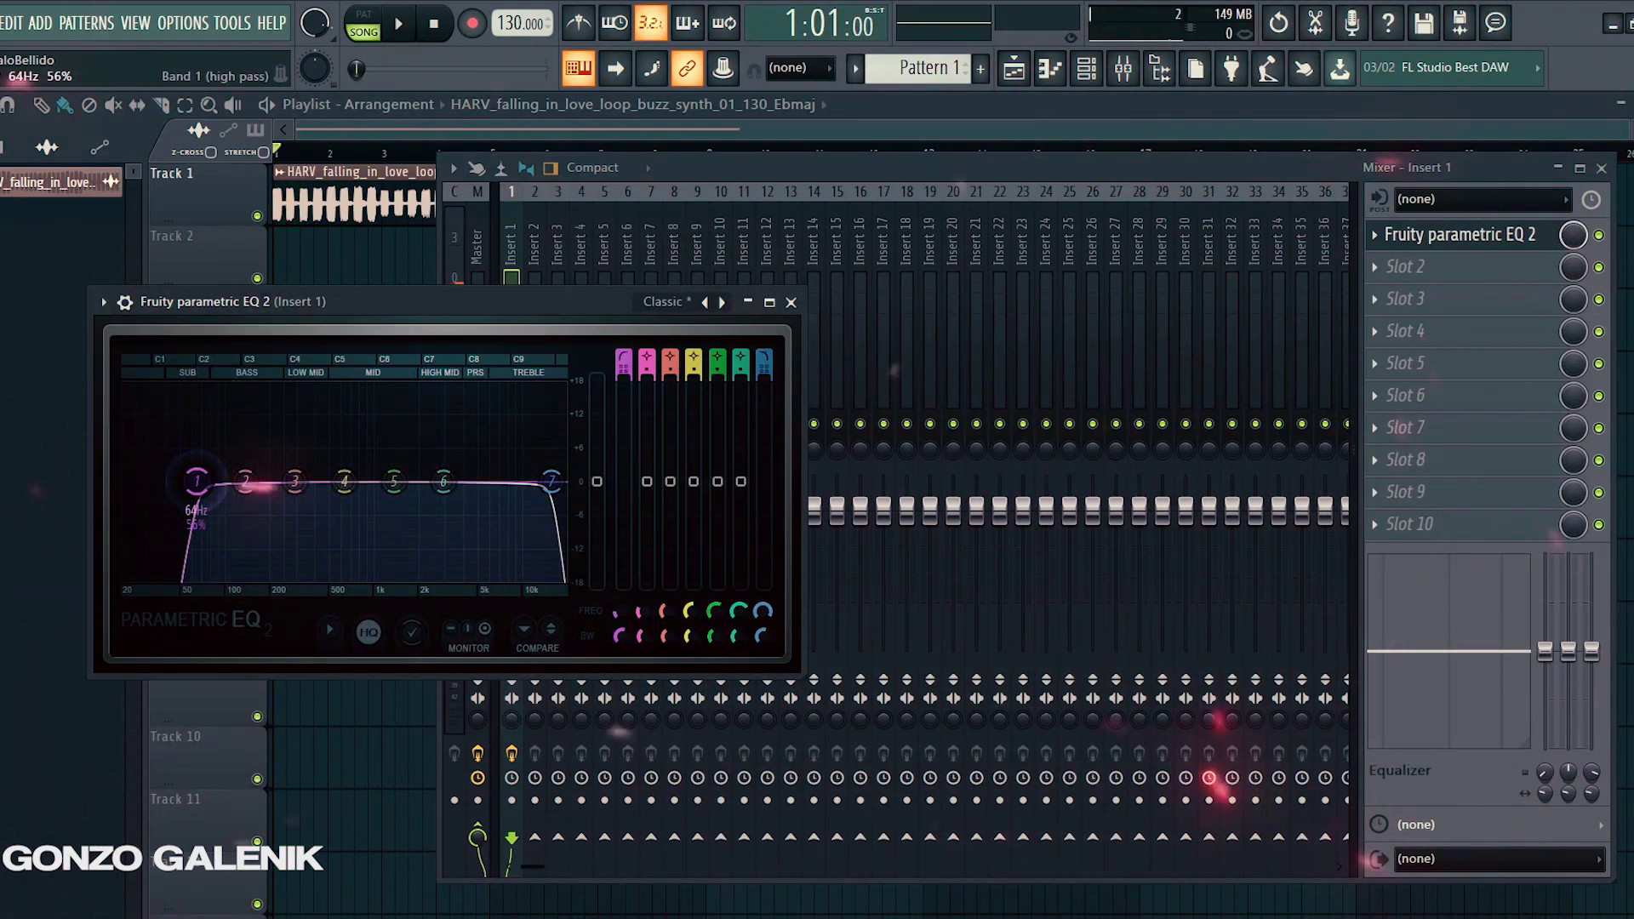
{"action": "key", "text": "space"}
{"action": "left_click_drag", "start_coordinate": [551, 482], "coordinate": [500, 481]}
{"action": "key", "text": "space"}
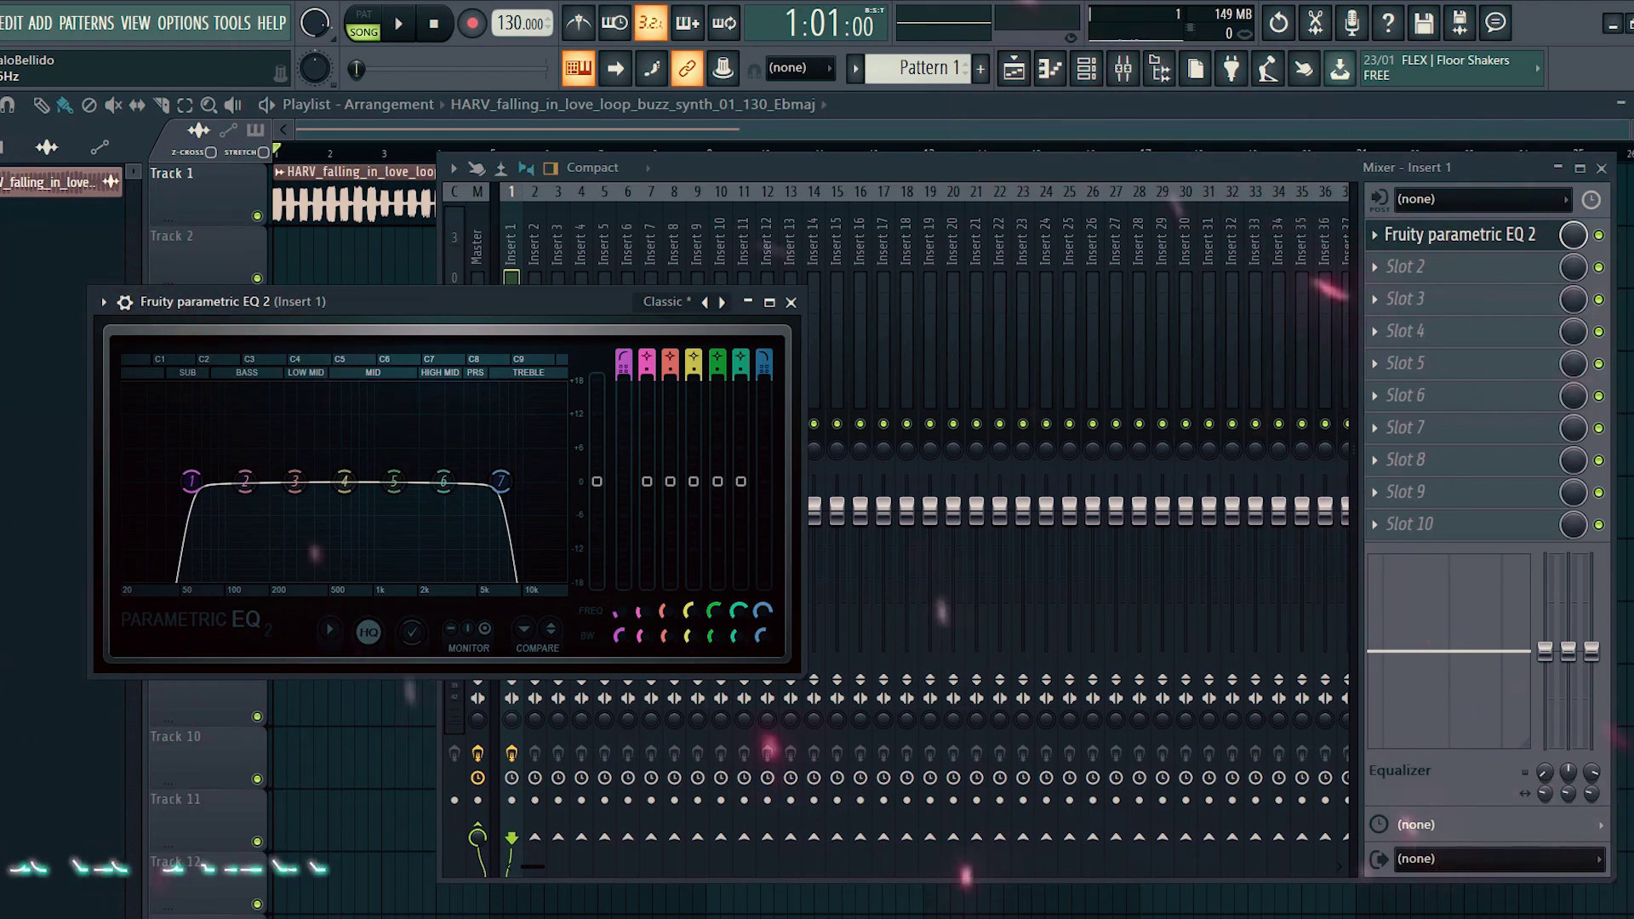
- Set the global snap to Cell and return to the playlist
{"action": "left_click", "coordinate": [799, 67]}
{"action": "left_click", "coordinate": [782, 111]}
{"action": "left_click", "coordinate": [674, 135]}
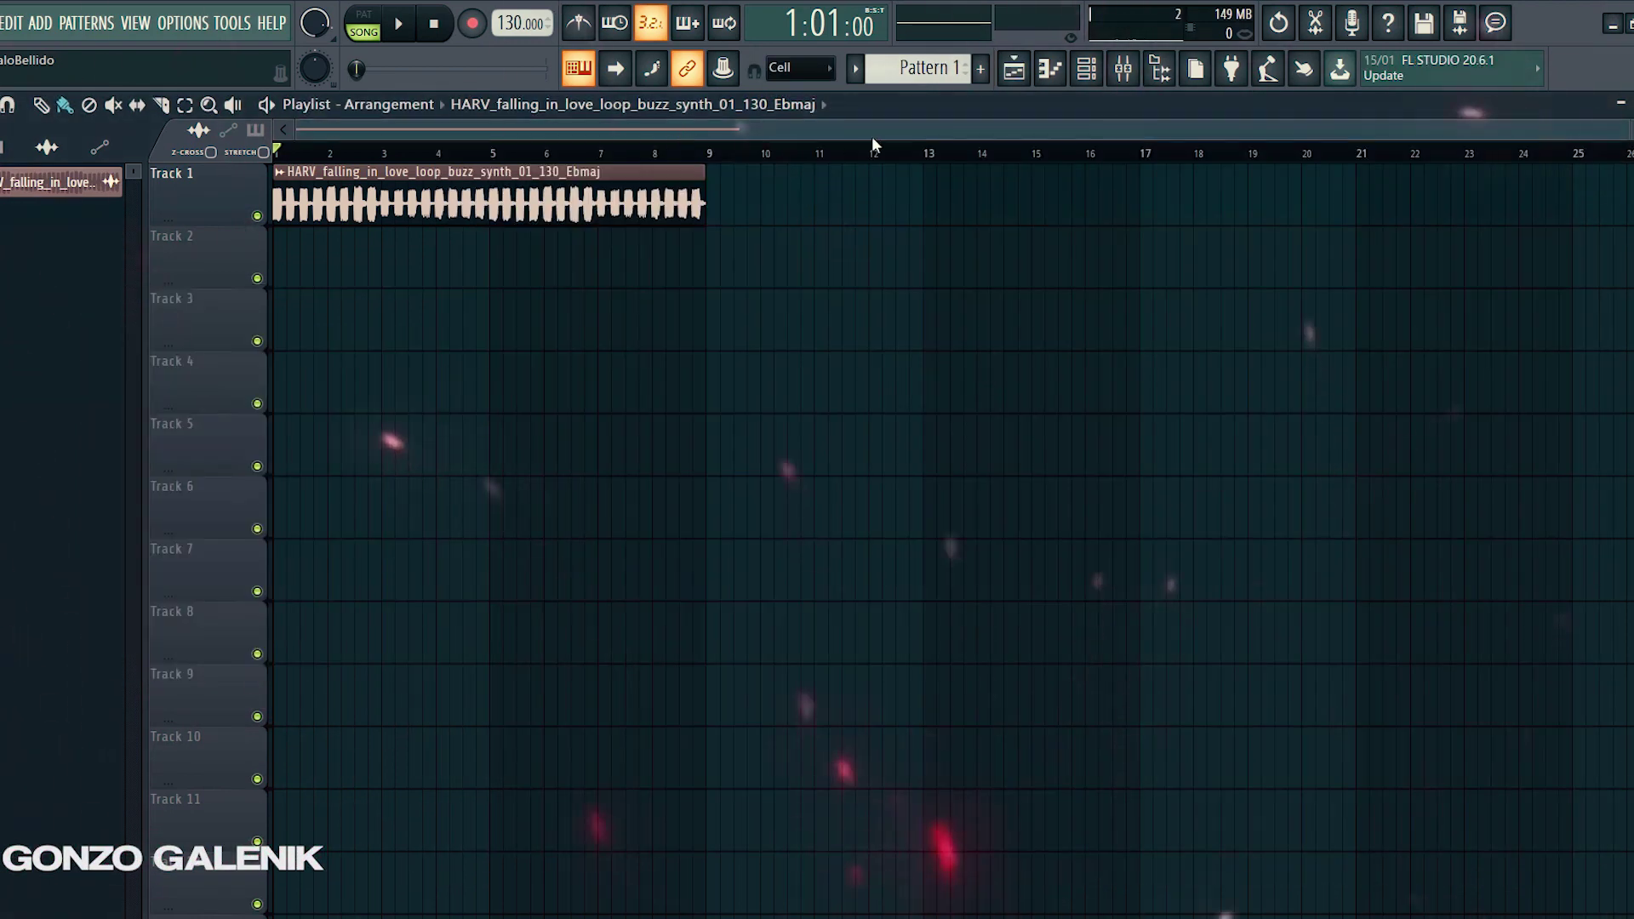
- Bring up the Channel rack and change its channel group filter
{"action": "left_click", "coordinate": [1080, 68]}
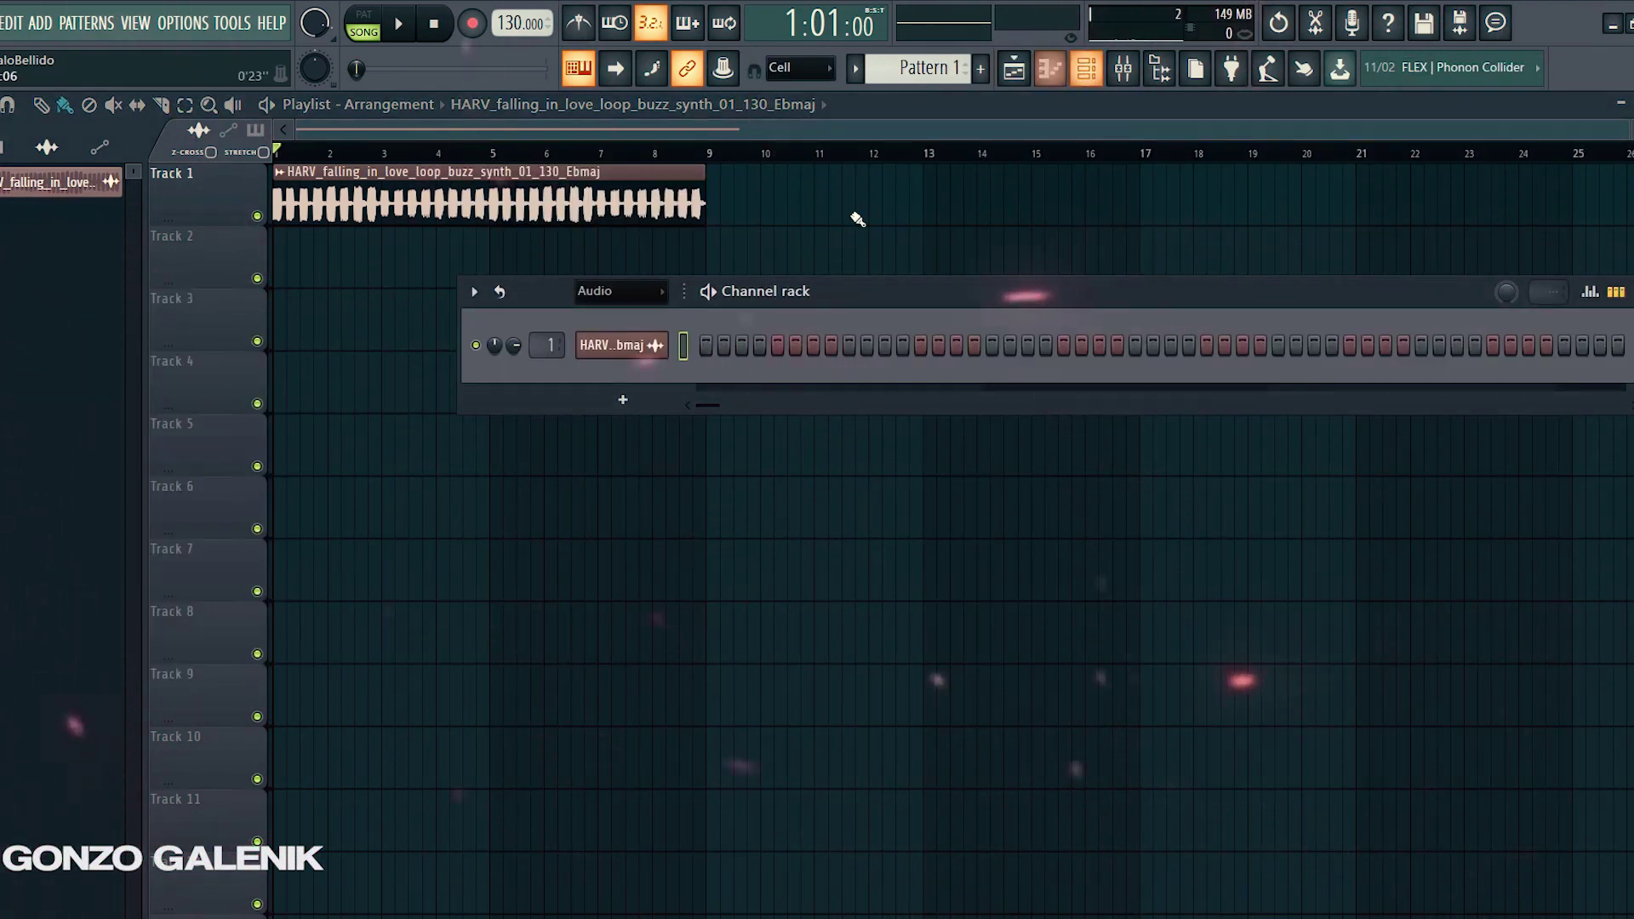
{"action": "left_click", "coordinate": [615, 291]}
{"action": "left_click", "coordinate": [611, 313]}
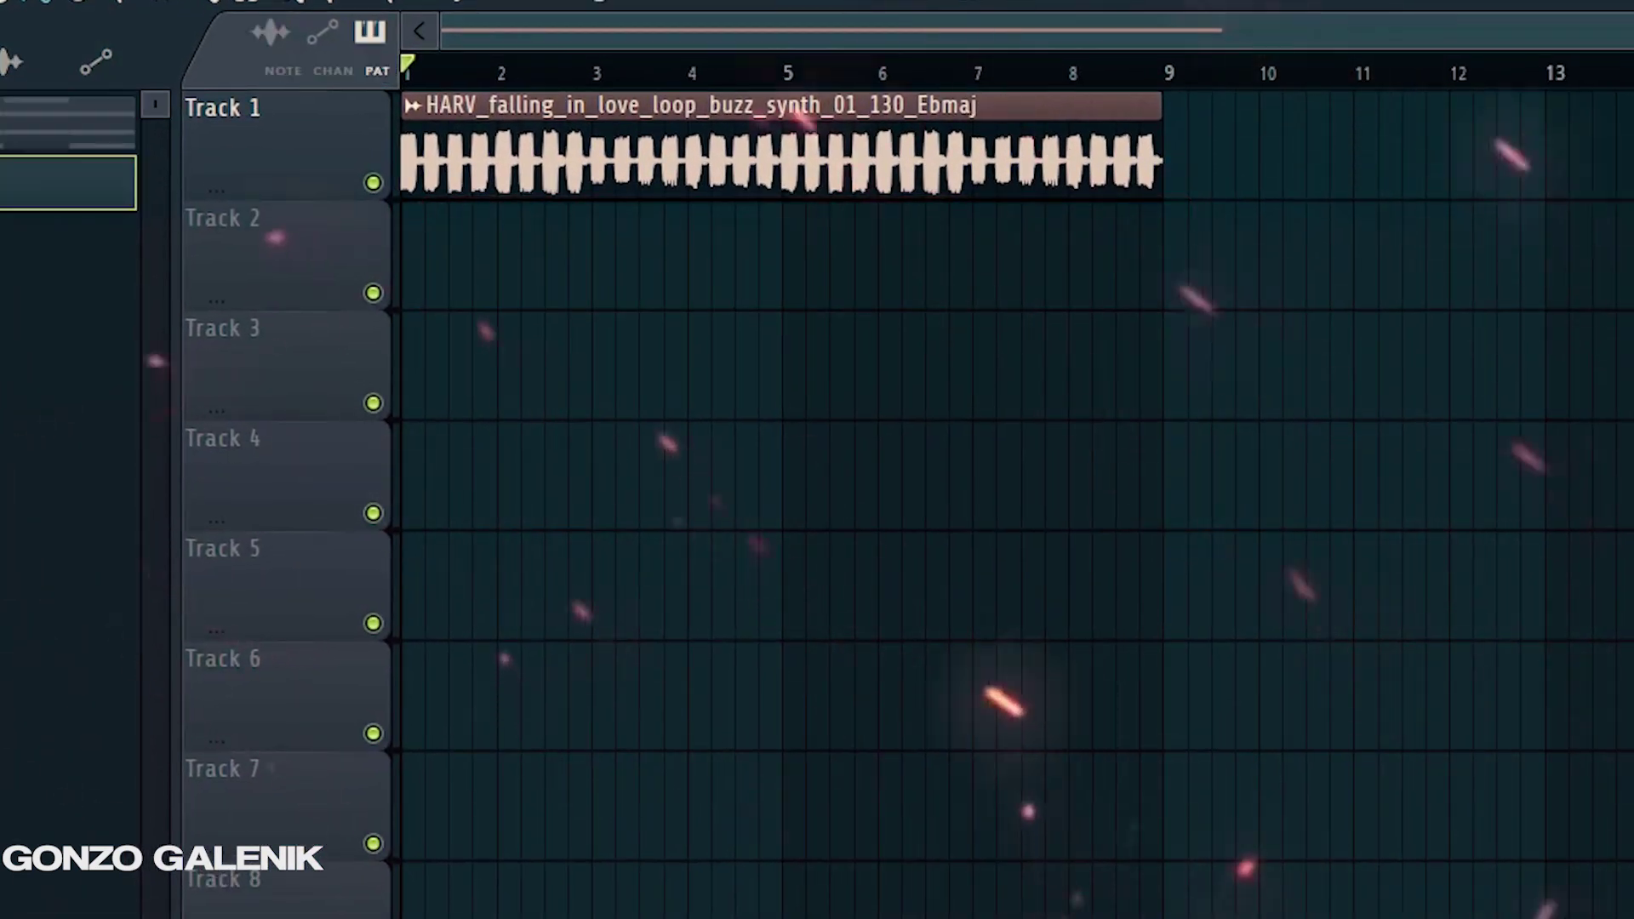
- Place Pattern 1 clips back to back on Tracks 2 and 3, starting at bars 1 and 5
{"action": "left_click", "coordinate": [34, 125]}
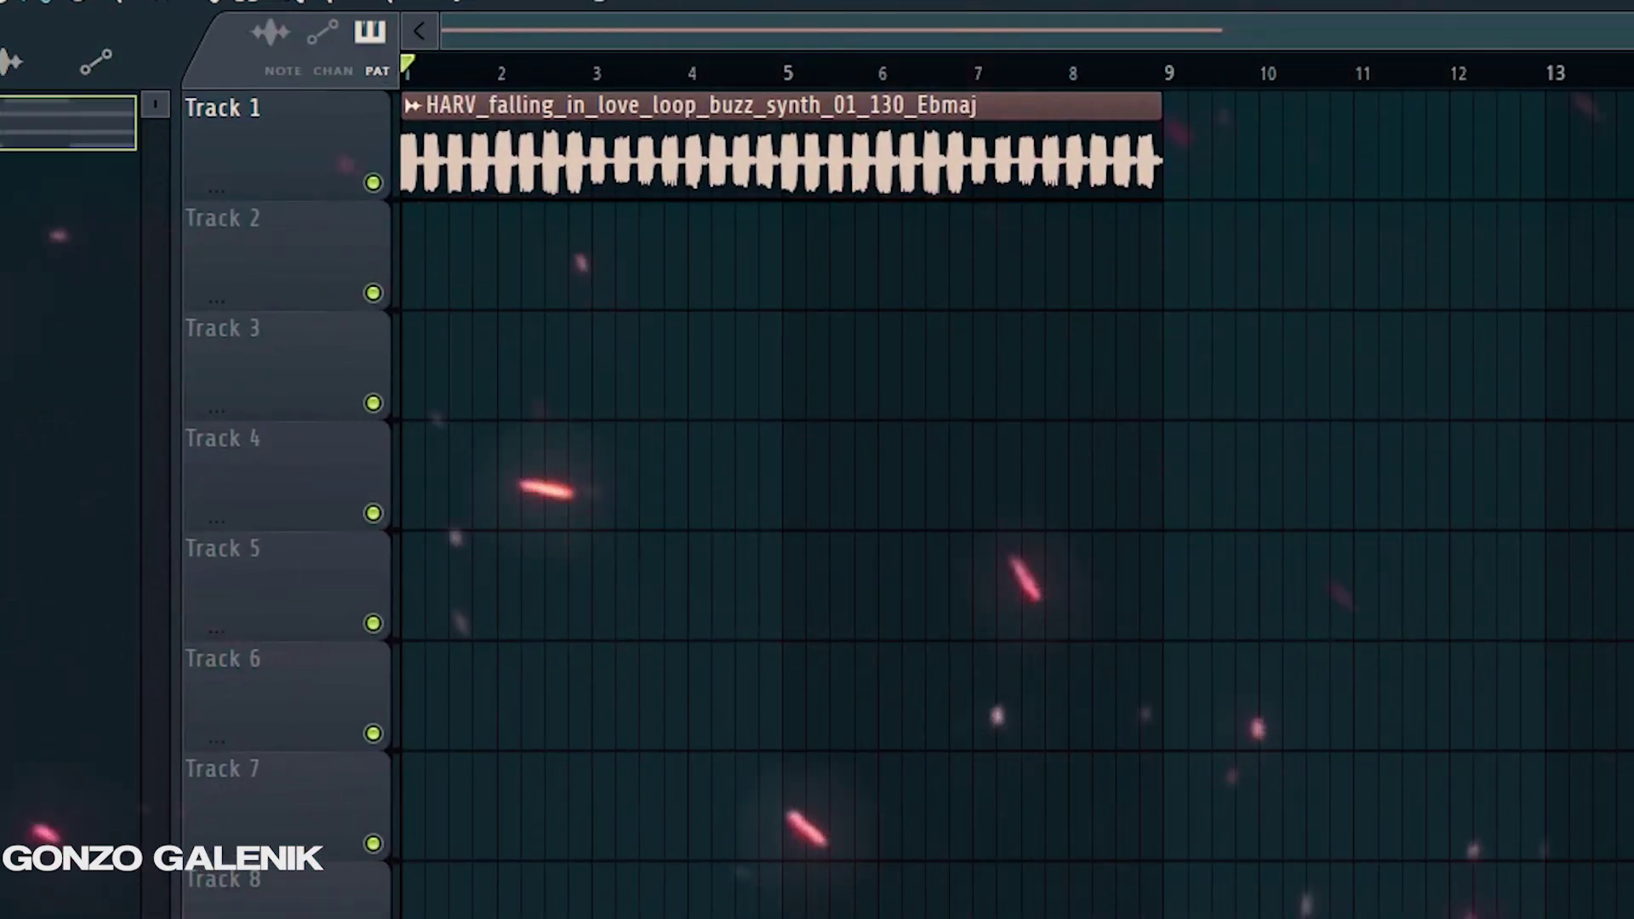
{"action": "left_click", "coordinate": [415, 262]}
{"action": "left_click", "coordinate": [416, 350]}
{"action": "left_click", "coordinate": [808, 260]}
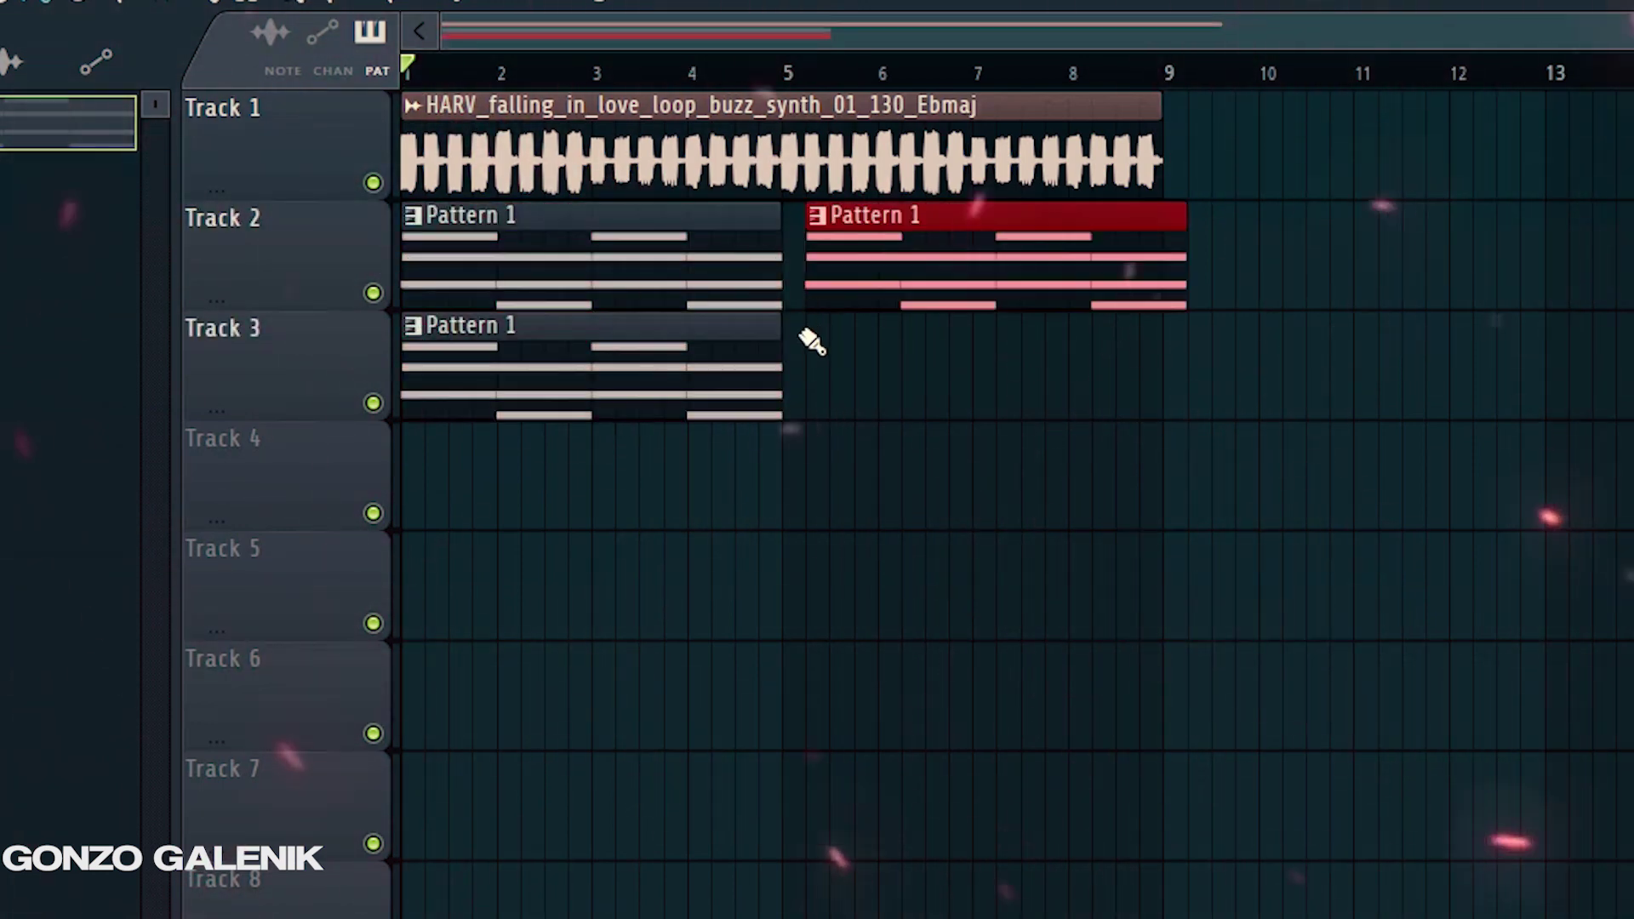
{"action": "left_click_drag", "start_coordinate": [830, 289], "coordinate": [807, 290]}
{"action": "left_click", "coordinate": [799, 357]}
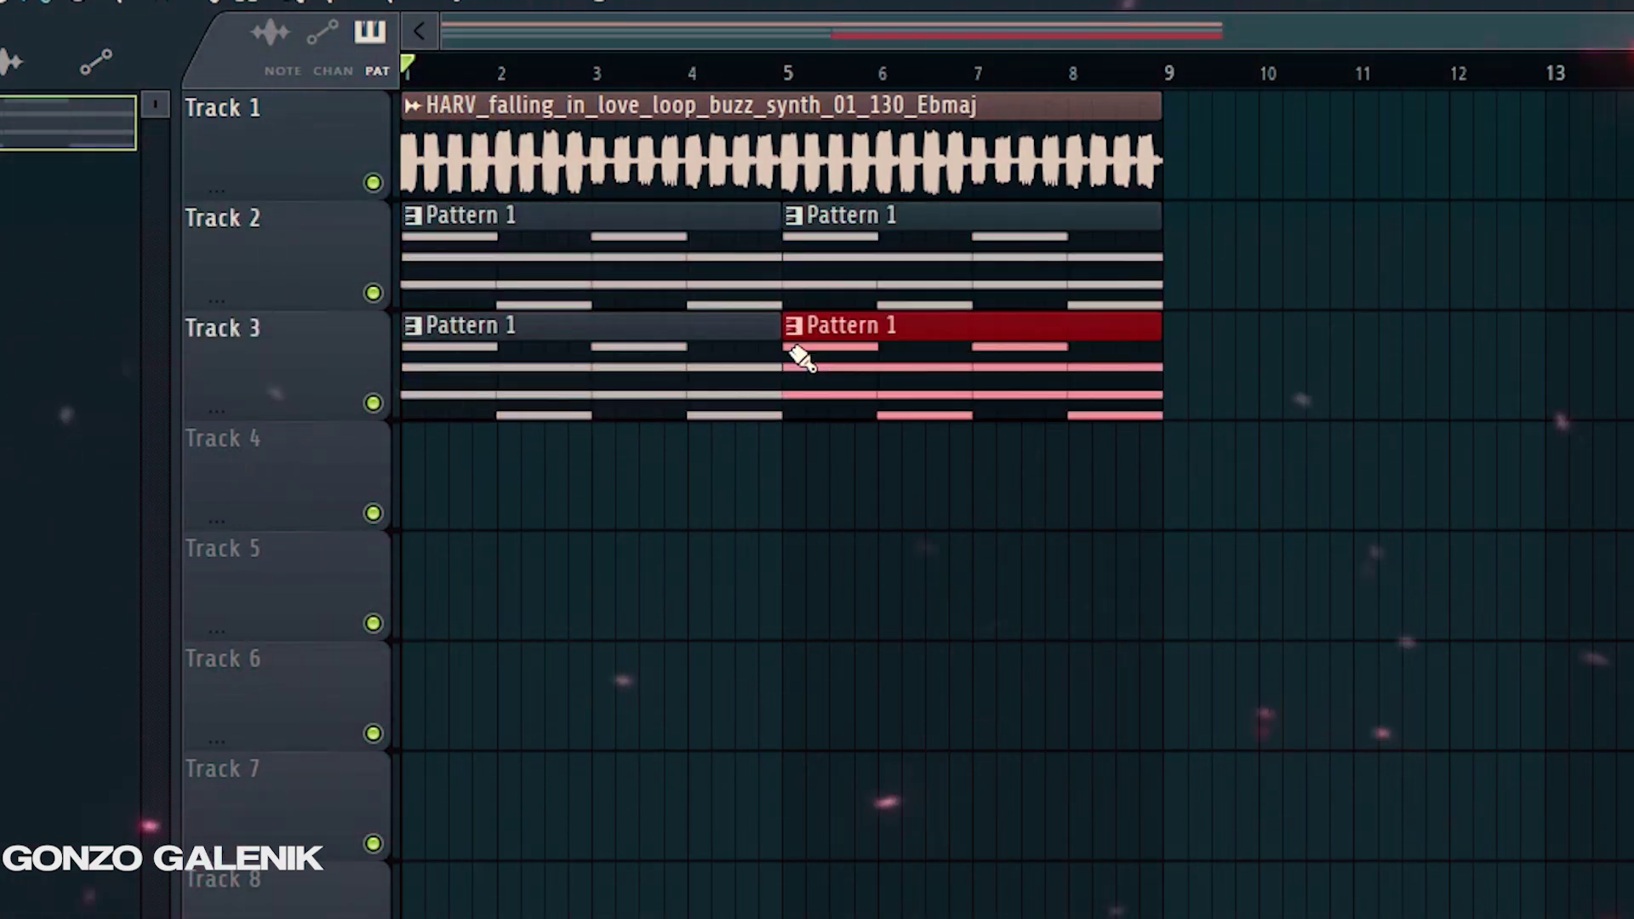
- Place a Pattern 1 clip at bar 1 on each of Tracks 4 to 8
{"action": "left_click", "coordinate": [423, 467]}
{"action": "left_click", "coordinate": [400, 584]}
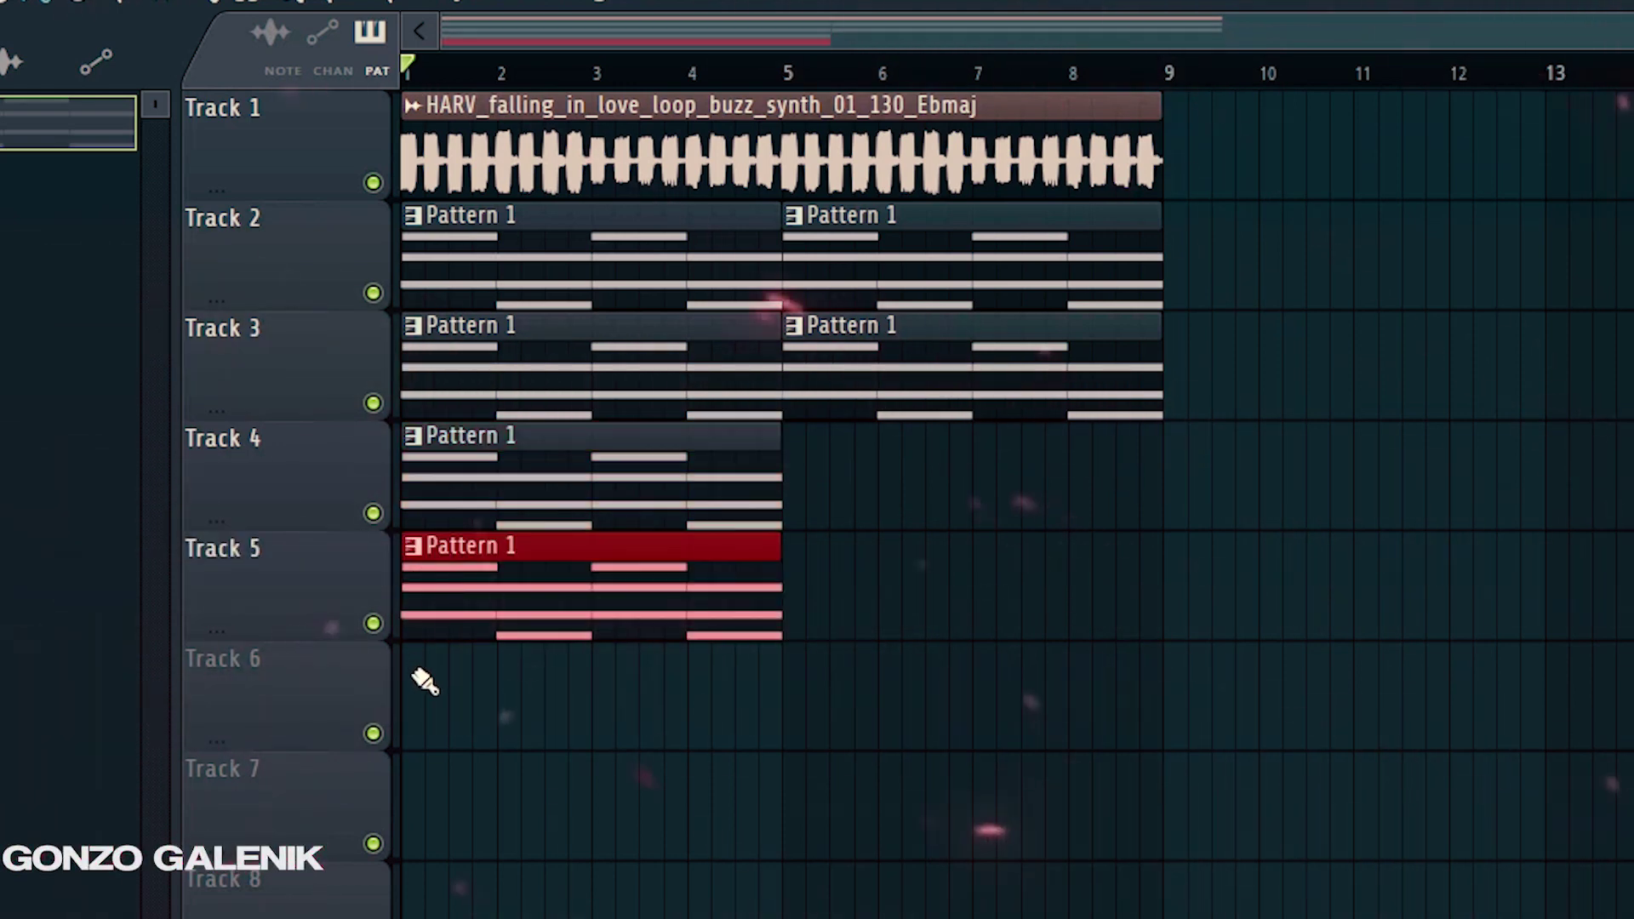
{"action": "left_click", "coordinate": [423, 681]}
{"action": "left_click", "coordinate": [420, 791]}
{"action": "left_click", "coordinate": [426, 883]}
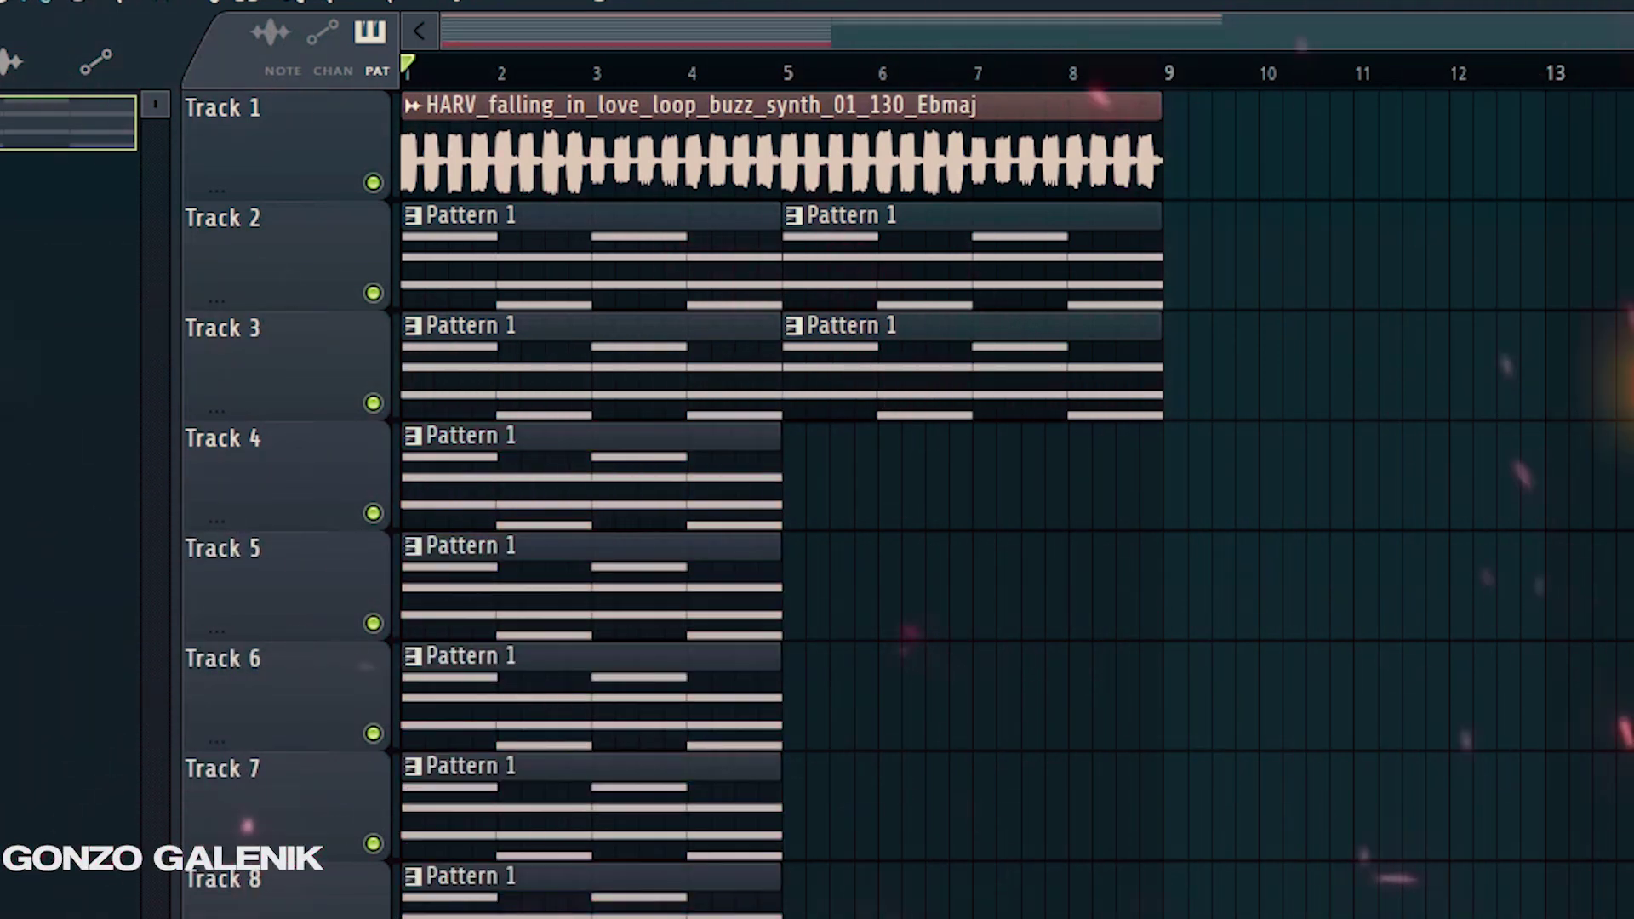
- Add a second Pattern 1 clip at bar 5 on each of Tracks 4 to 8
{"action": "left_click", "coordinate": [802, 481]}
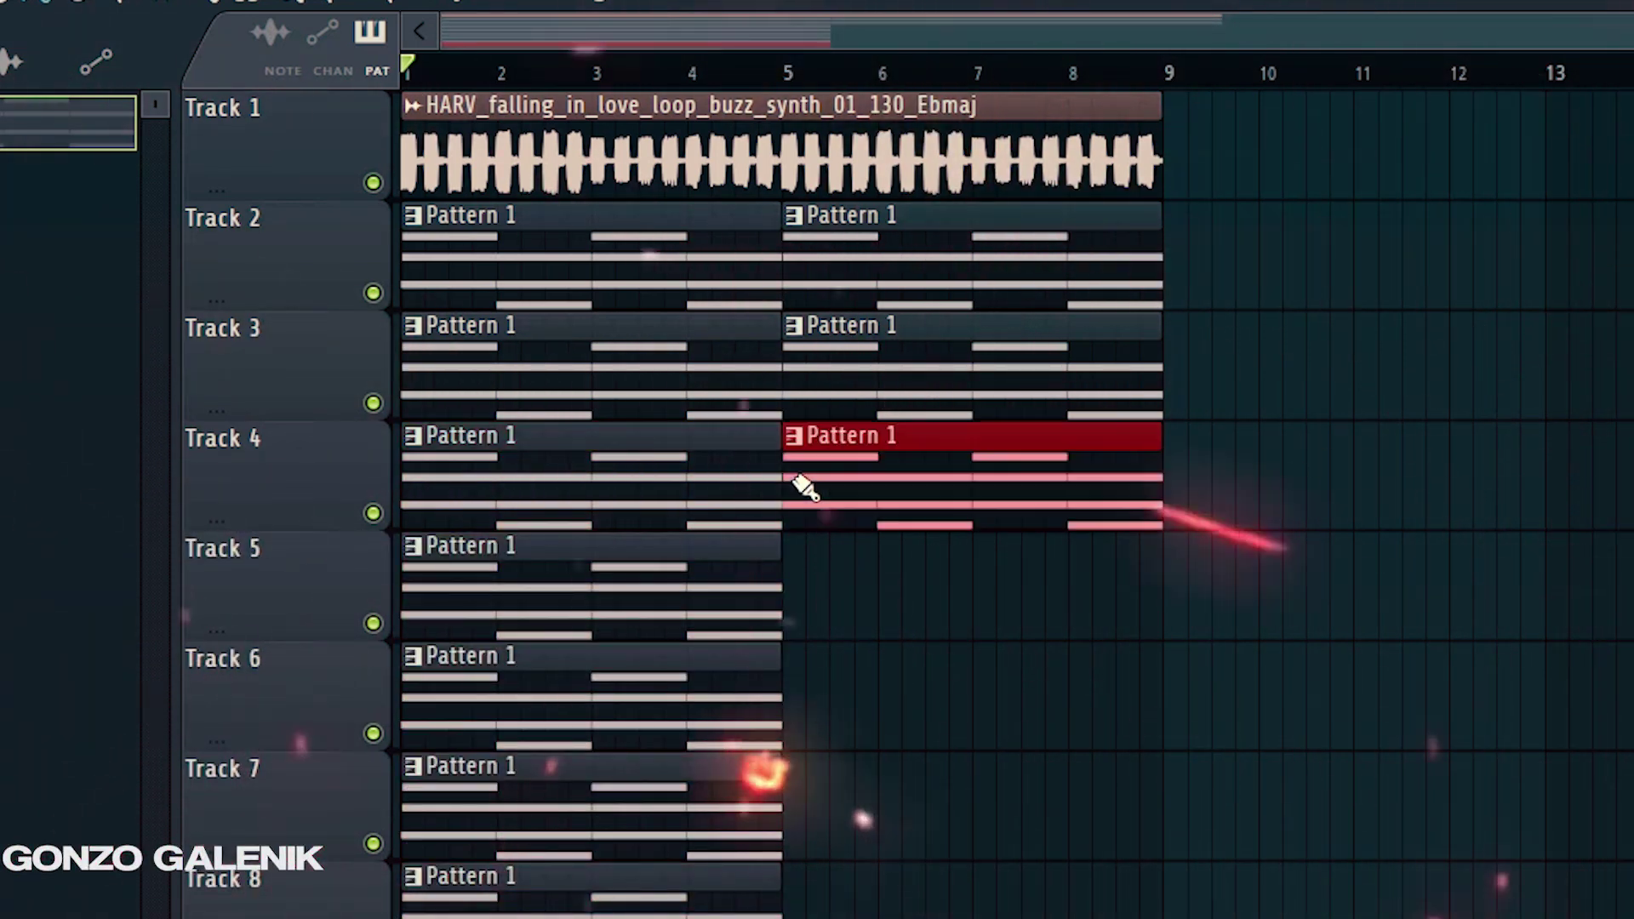
{"action": "left_click", "coordinate": [806, 579]}
{"action": "left_click", "coordinate": [802, 728]}
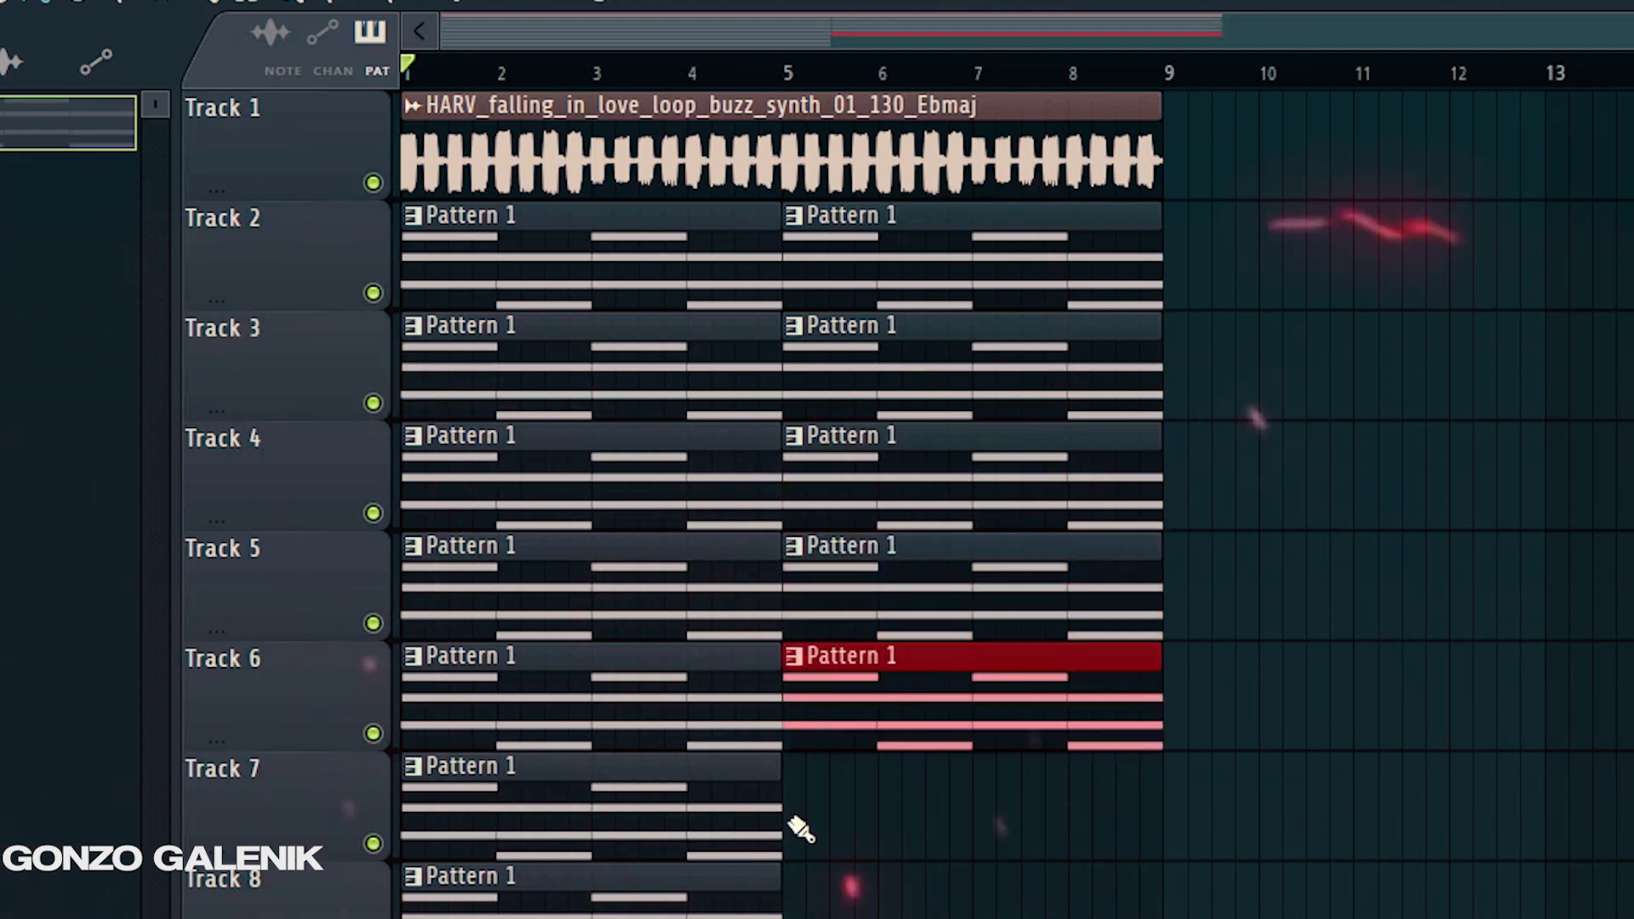
{"action": "left_click", "coordinate": [797, 830]}
{"action": "left_click", "coordinate": [800, 902]}
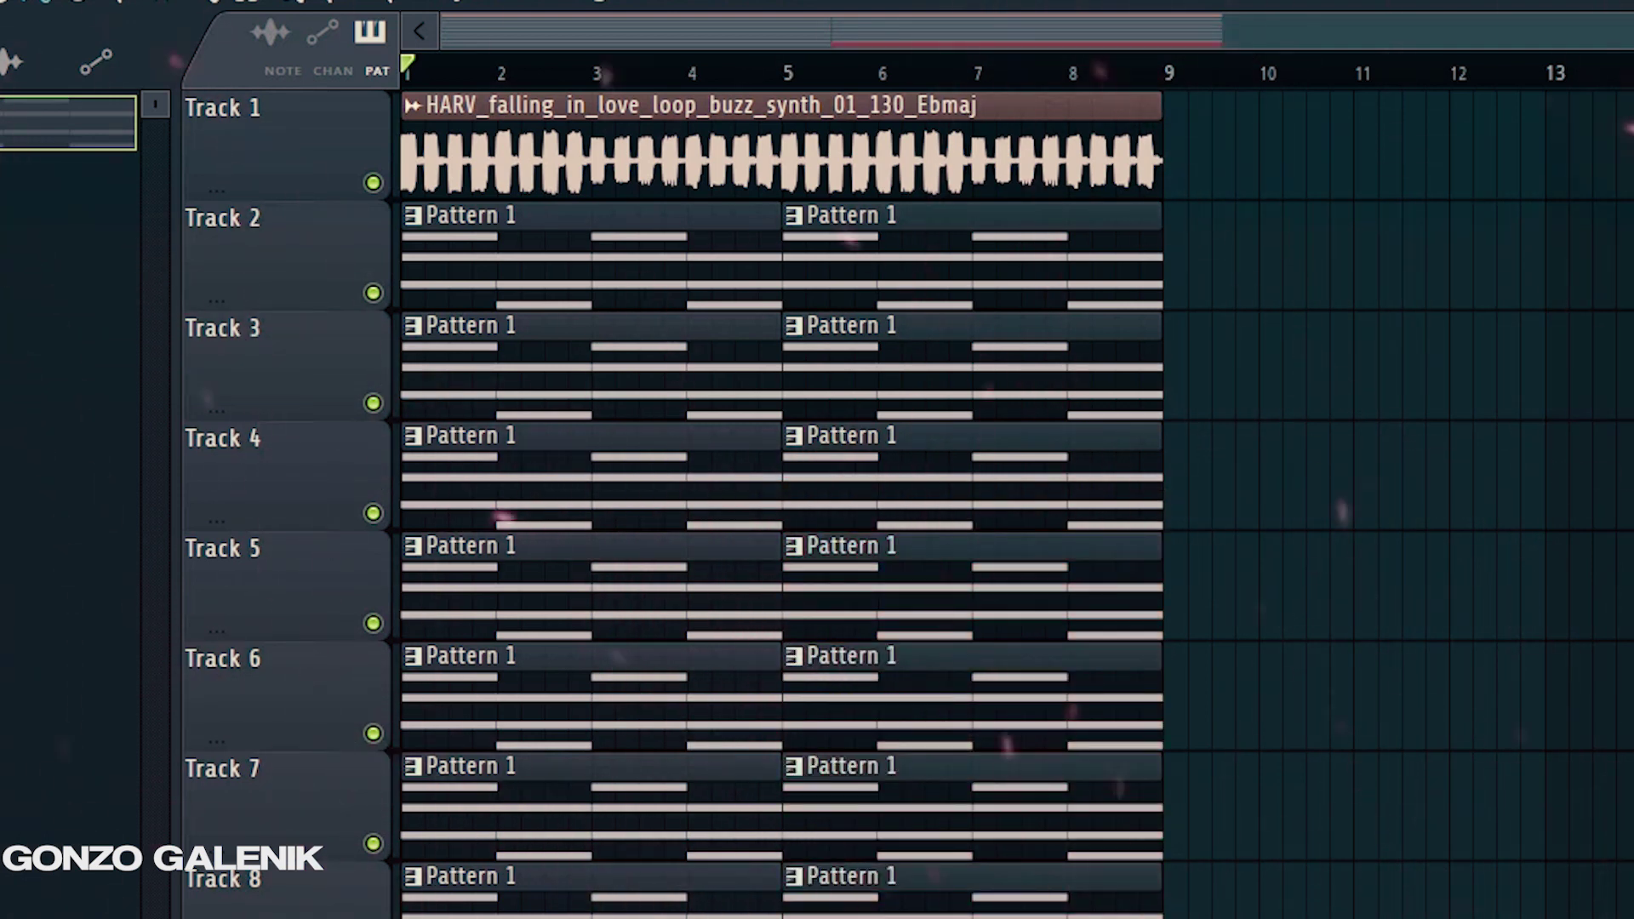
- Delete the Pattern 1 clips from Track 4 downward, keeping those on Tracks 2 and 3
{"action": "right_click", "coordinate": [1633, 366]}
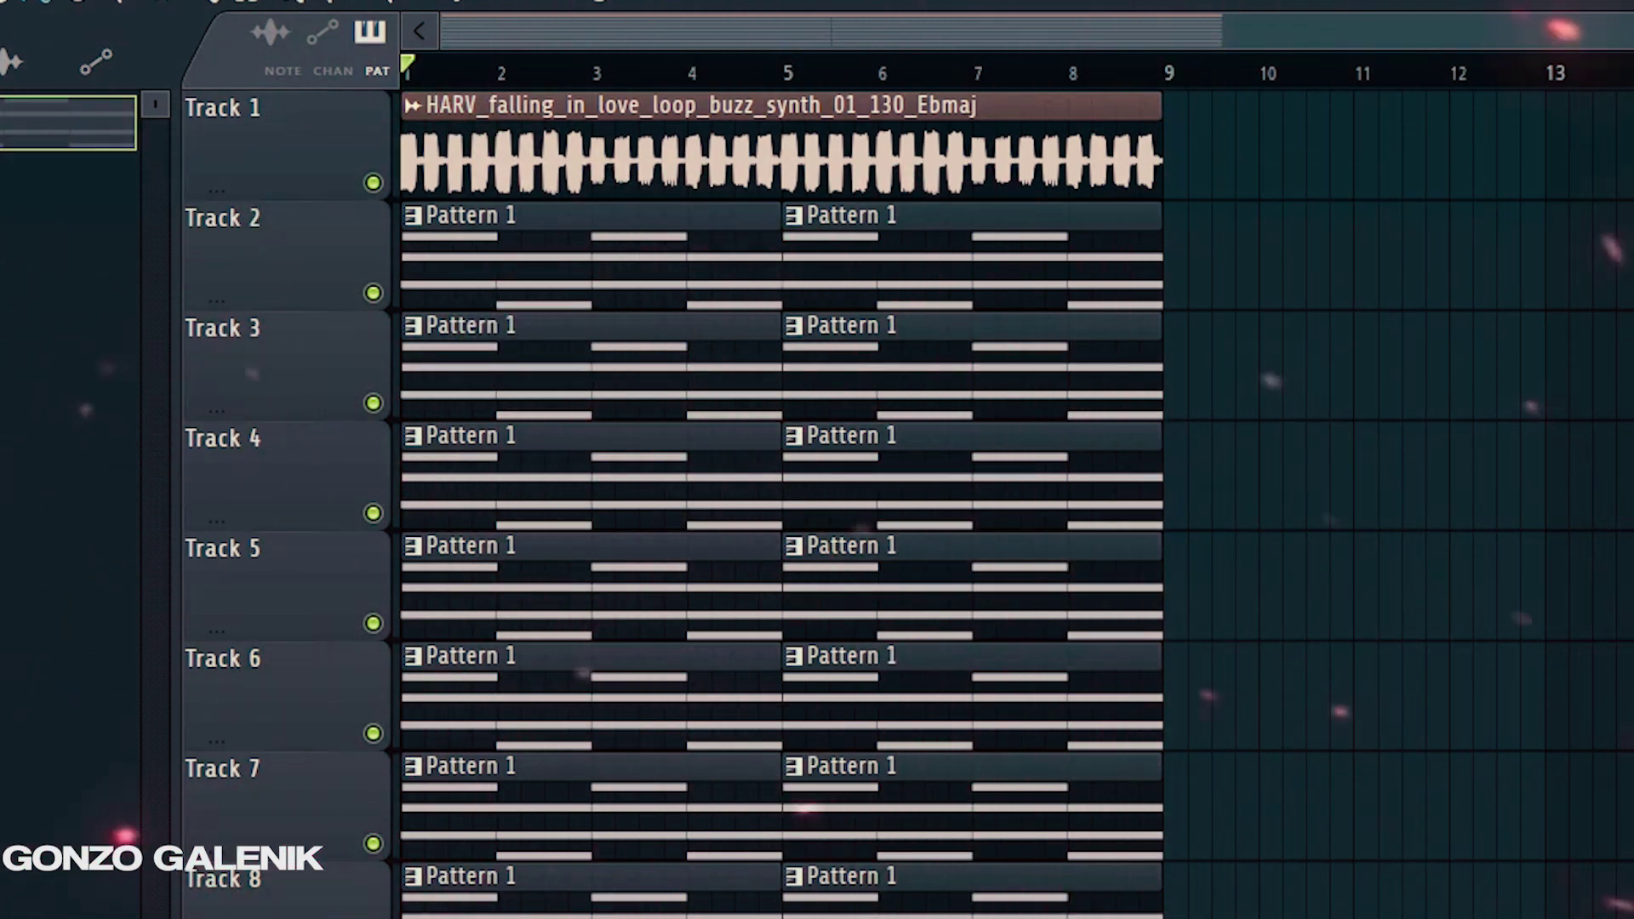
{"action": "mouse_move", "coordinate": [902, 907]}
{"action": "left_mouse_down"}
{"action": "mouse_move", "coordinate": [875, 718]}
{"action": "mouse_move", "coordinate": [681, 511]}
{"action": "mouse_move", "coordinate": [638, 718]}
{"action": "mouse_move", "coordinate": [625, 910]}
{"action": "left_mouse_up"}
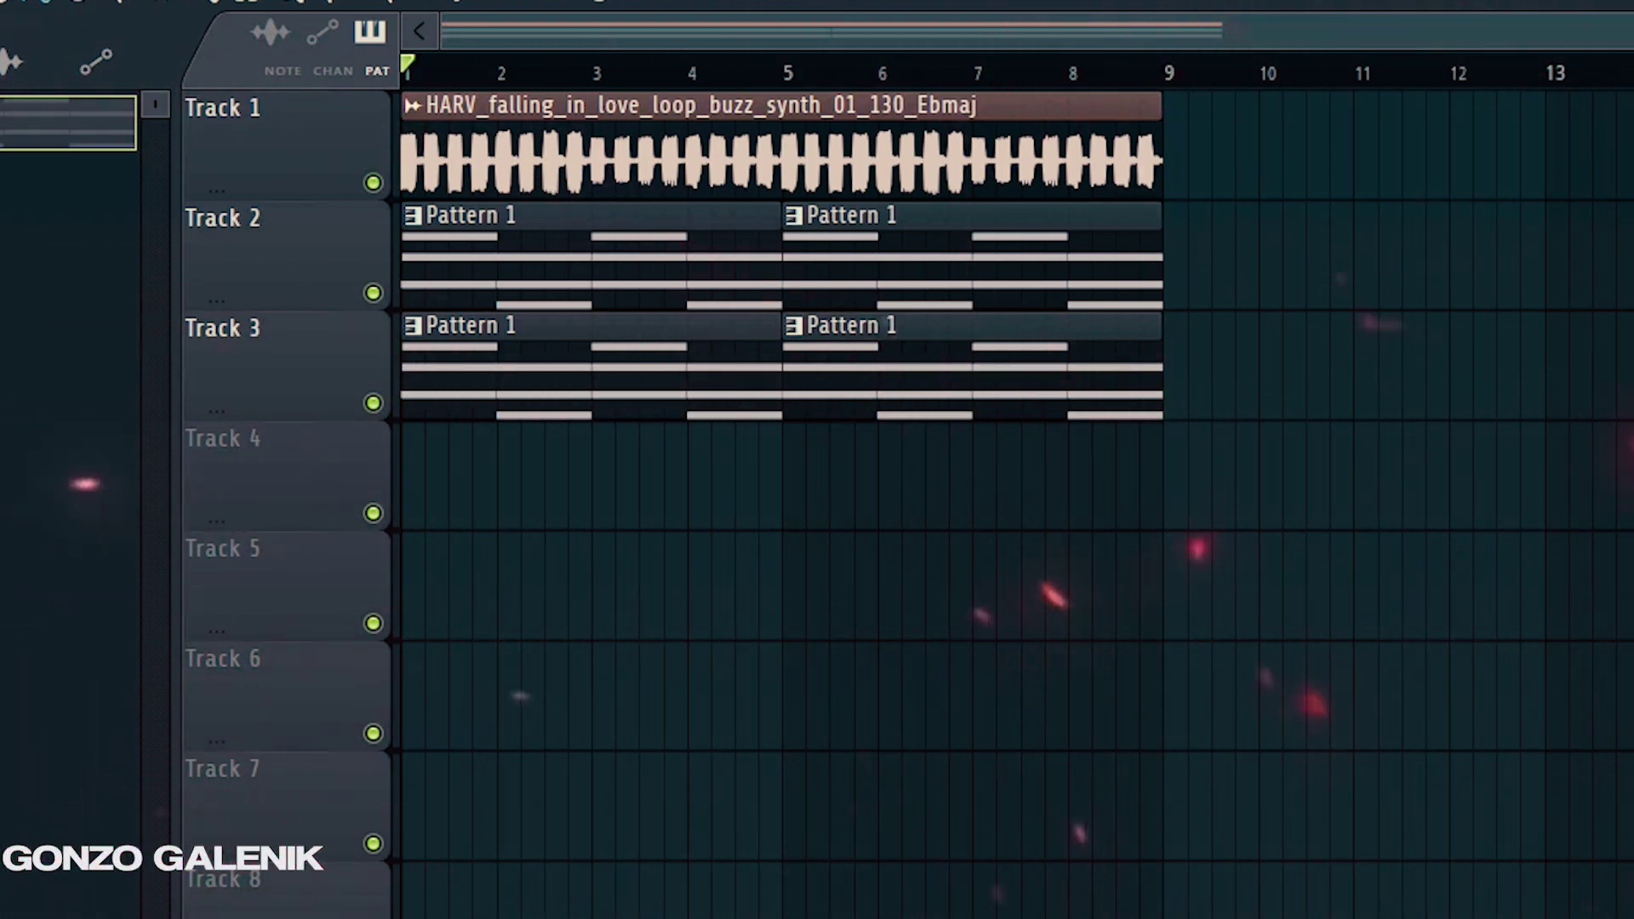
- Select Inserts 1 to 32 in the mixer and lower all their faders together
{"action": "key", "text": "F6"}
{"action": "key", "text": "F9"}
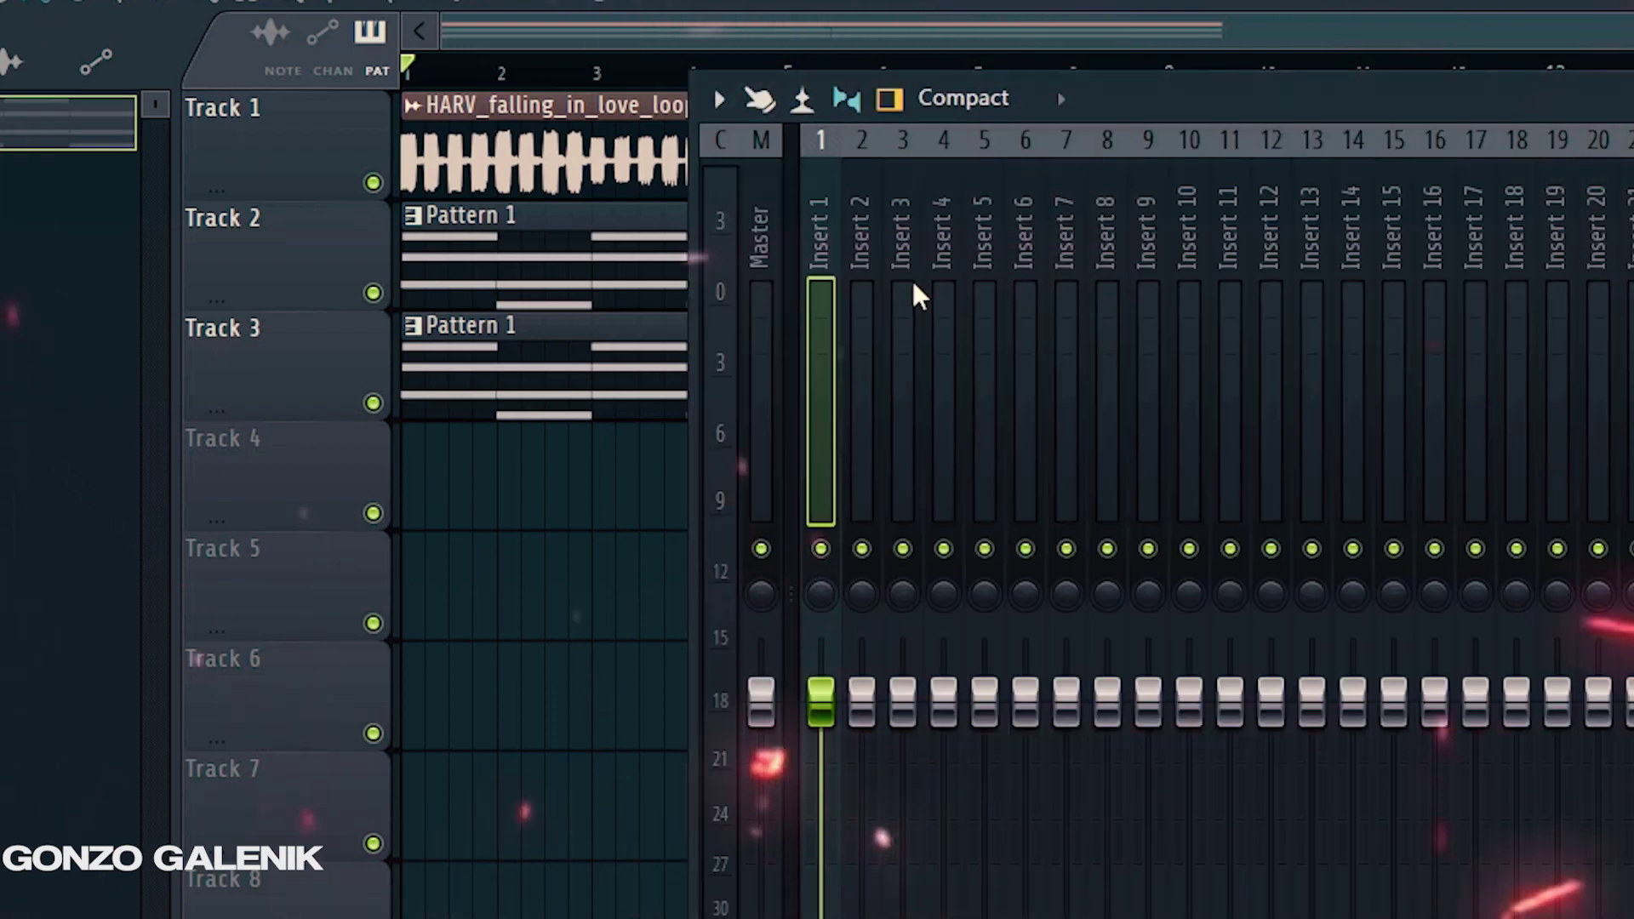
{"action": "left_click_drag", "start_coordinate": [827, 237], "coordinate": [1550, 187]}
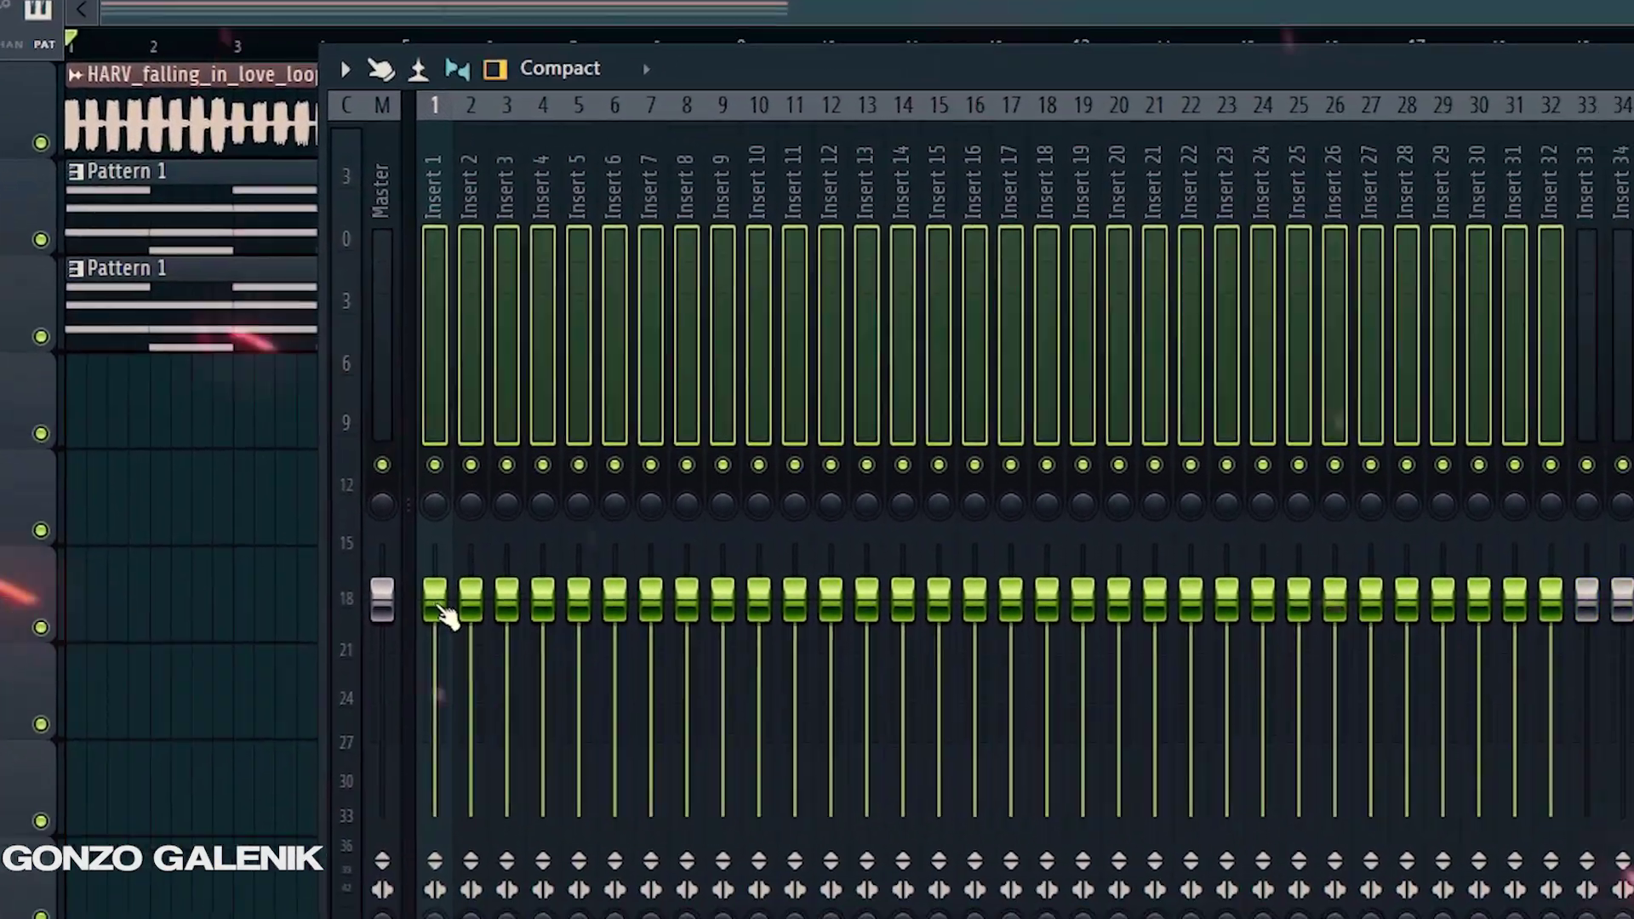
{"action": "left_click_drag", "start_coordinate": [444, 614], "coordinate": [445, 696]}
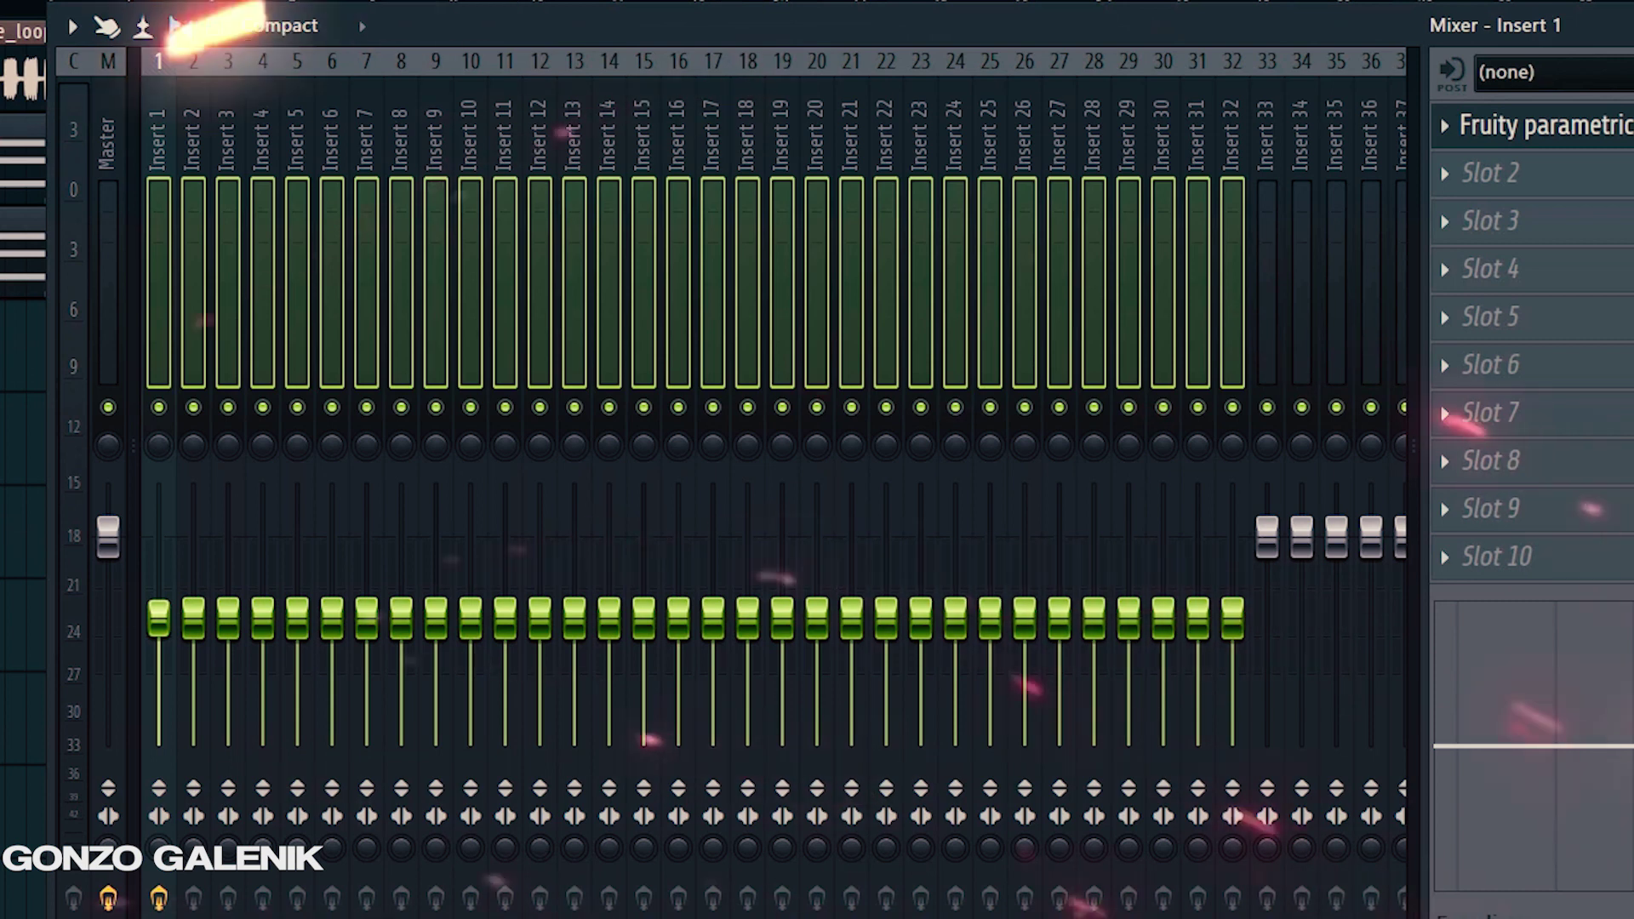
{"action": "left_click", "coordinate": [294, 271]}
{"action": "left_click", "coordinate": [398, 260]}
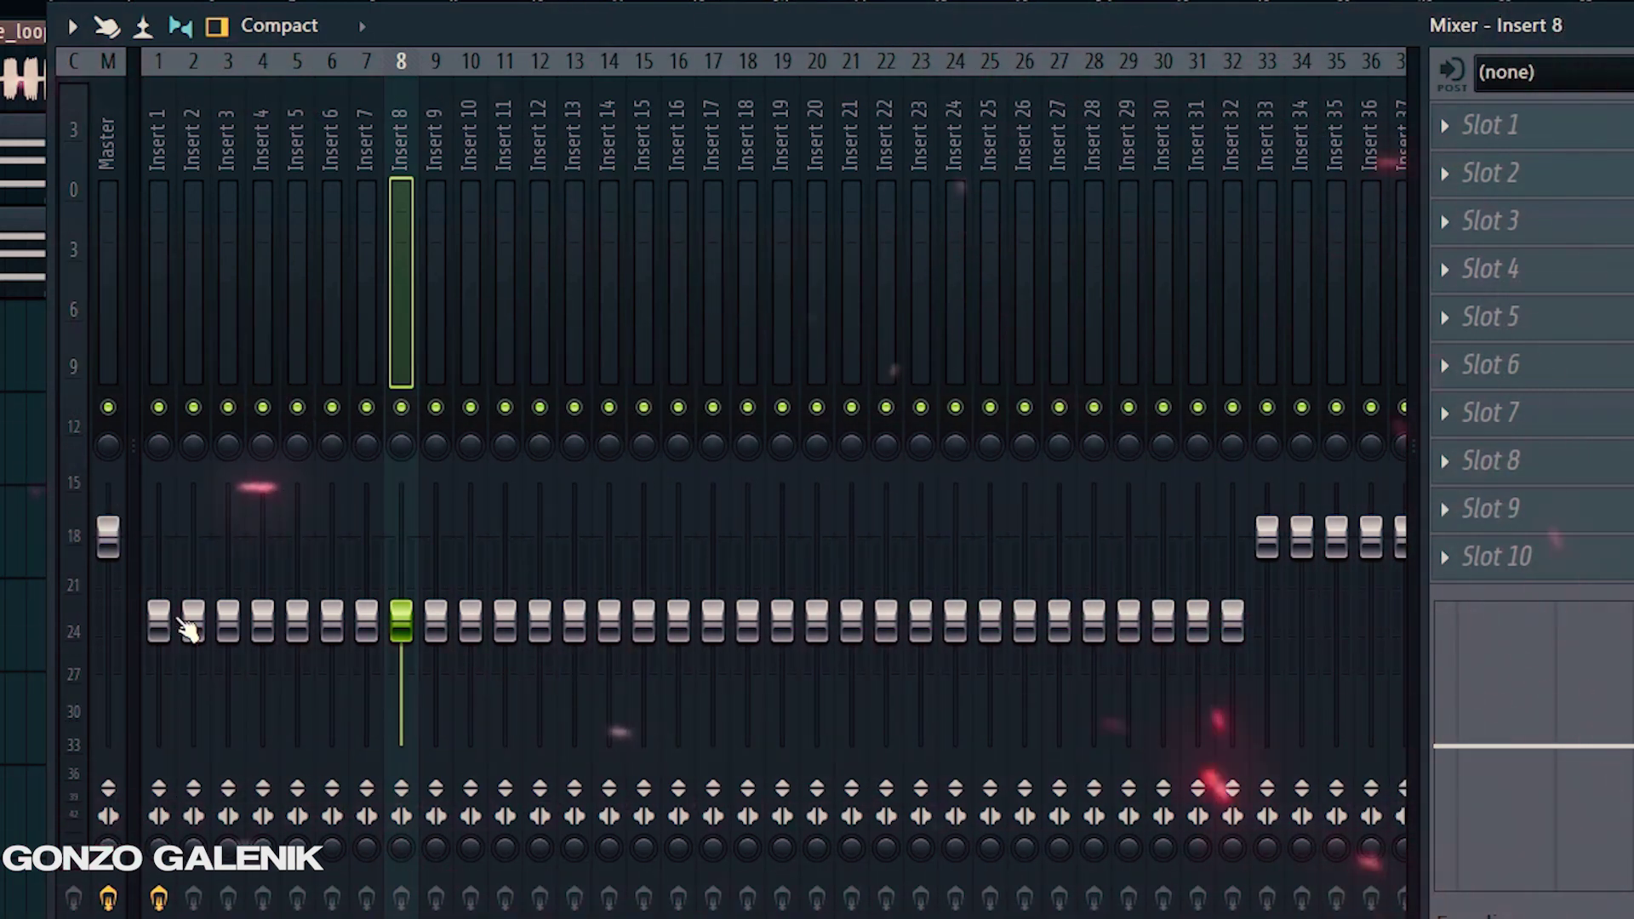
- Select Inserts 1 and 2 and raise their faders slightly above those of the other lowered inserts
{"action": "left_click", "coordinate": [191, 144]}
{"action": "left_click", "coordinate": [167, 145], "text": "ctrl+shift"}
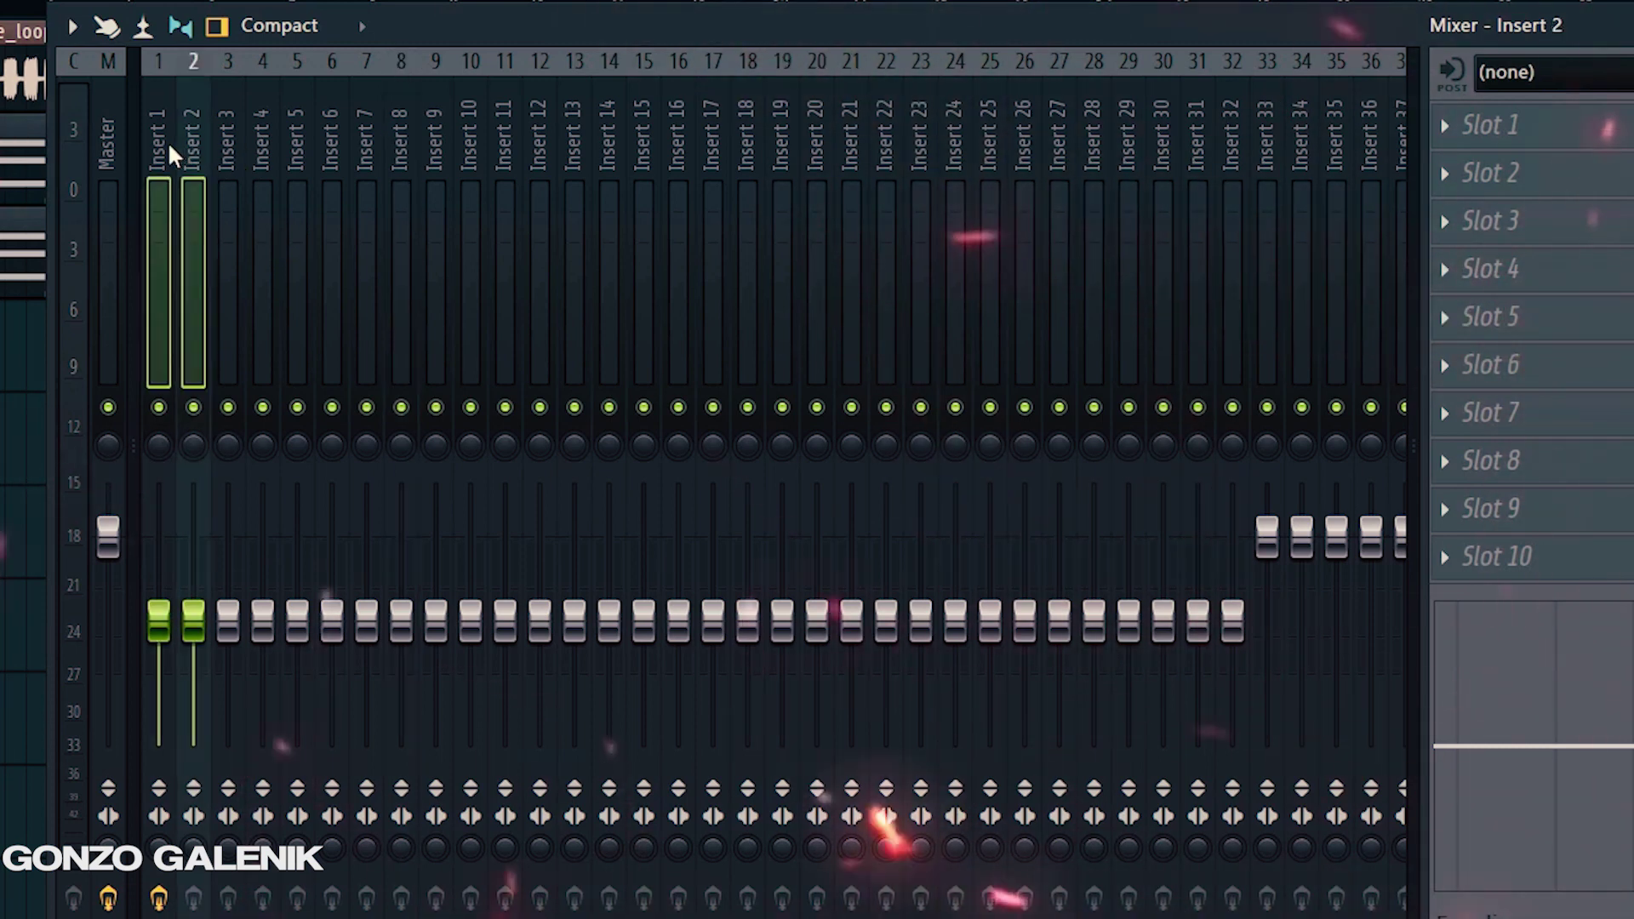
{"action": "left_click_drag", "start_coordinate": [210, 611], "coordinate": [211, 572]}
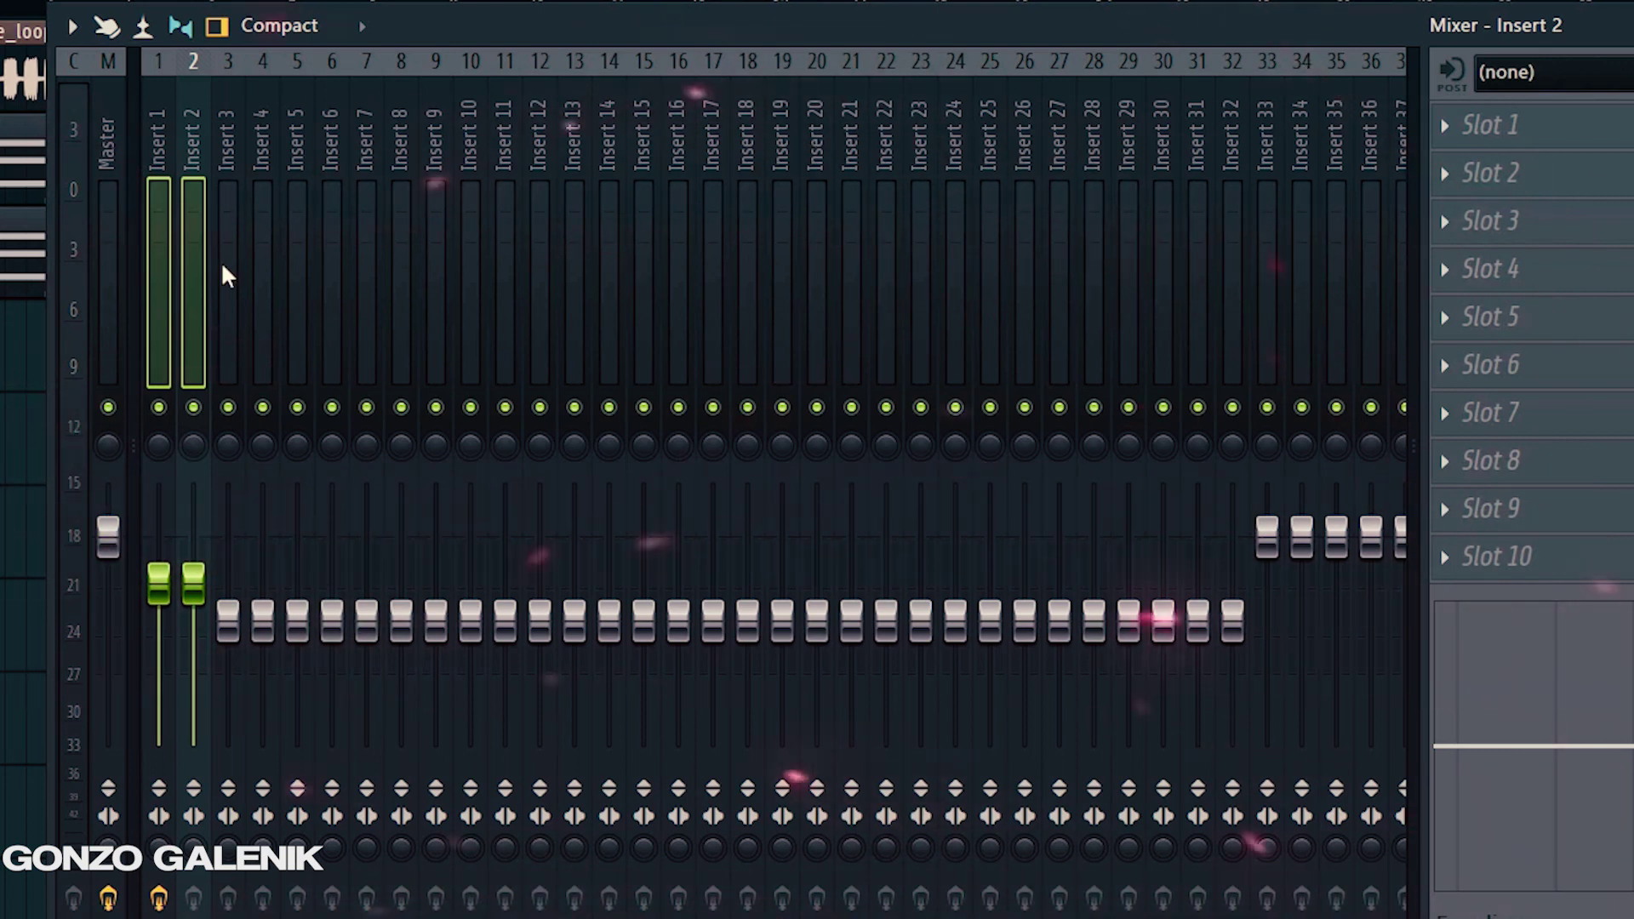
{"action": "left_click", "coordinate": [415, 212]}
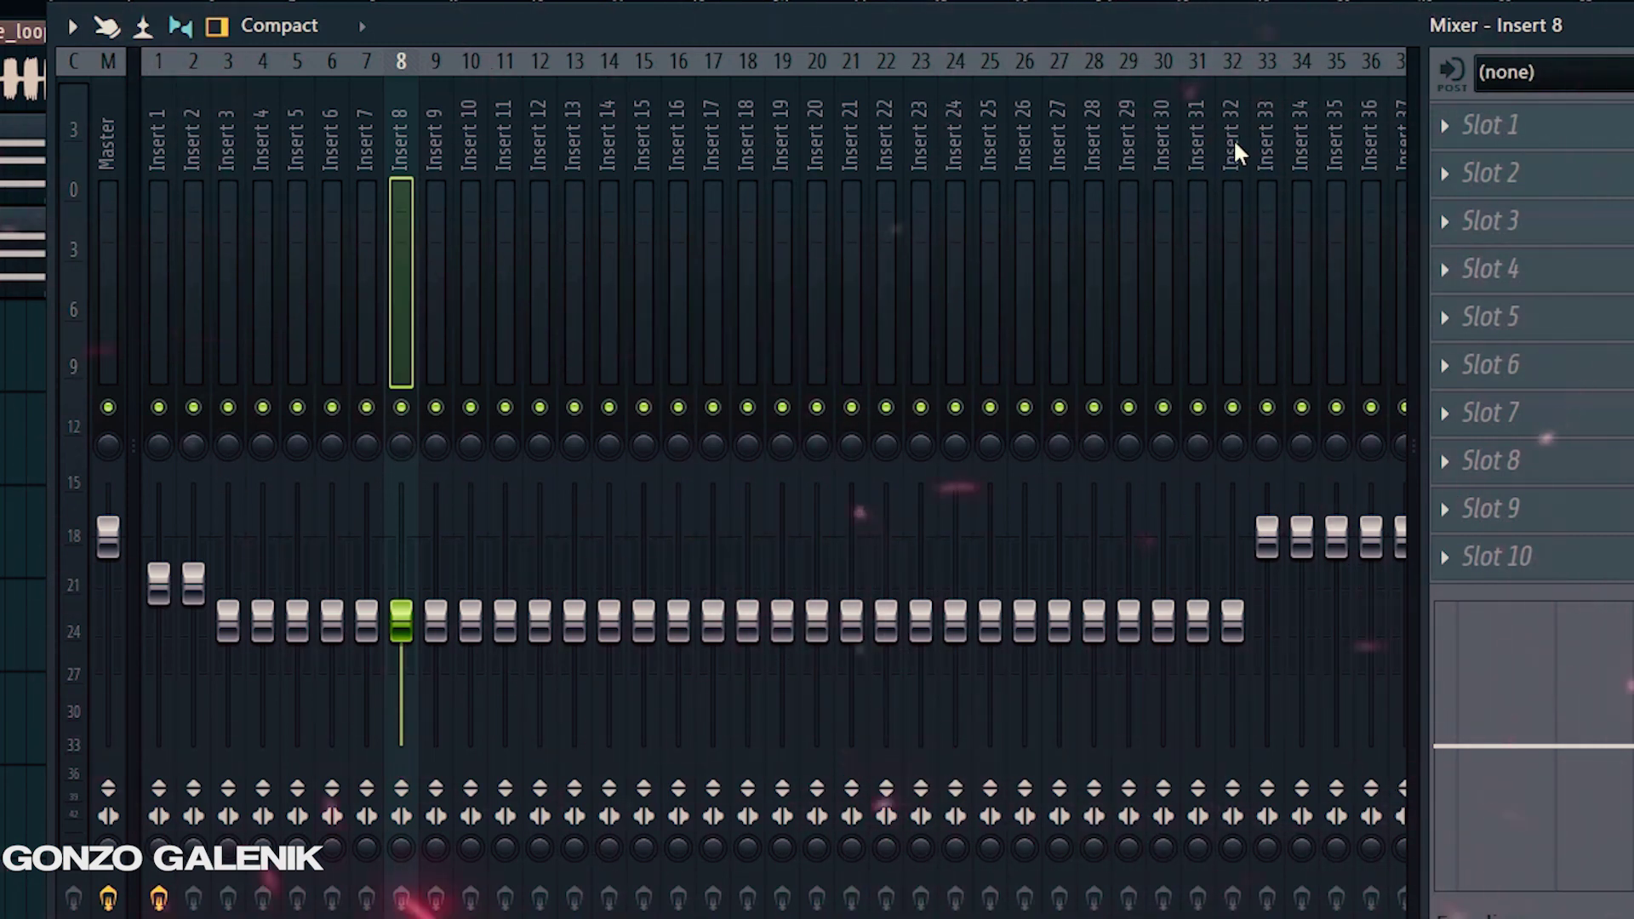
- Review the fader levels across the inserts and inspect the effect slots of Insert 1 and the Master
{"action": "left_click_drag", "start_coordinate": [1233, 143], "coordinate": [229, 149]}
{"action": "left_click", "coordinate": [158, 147]}
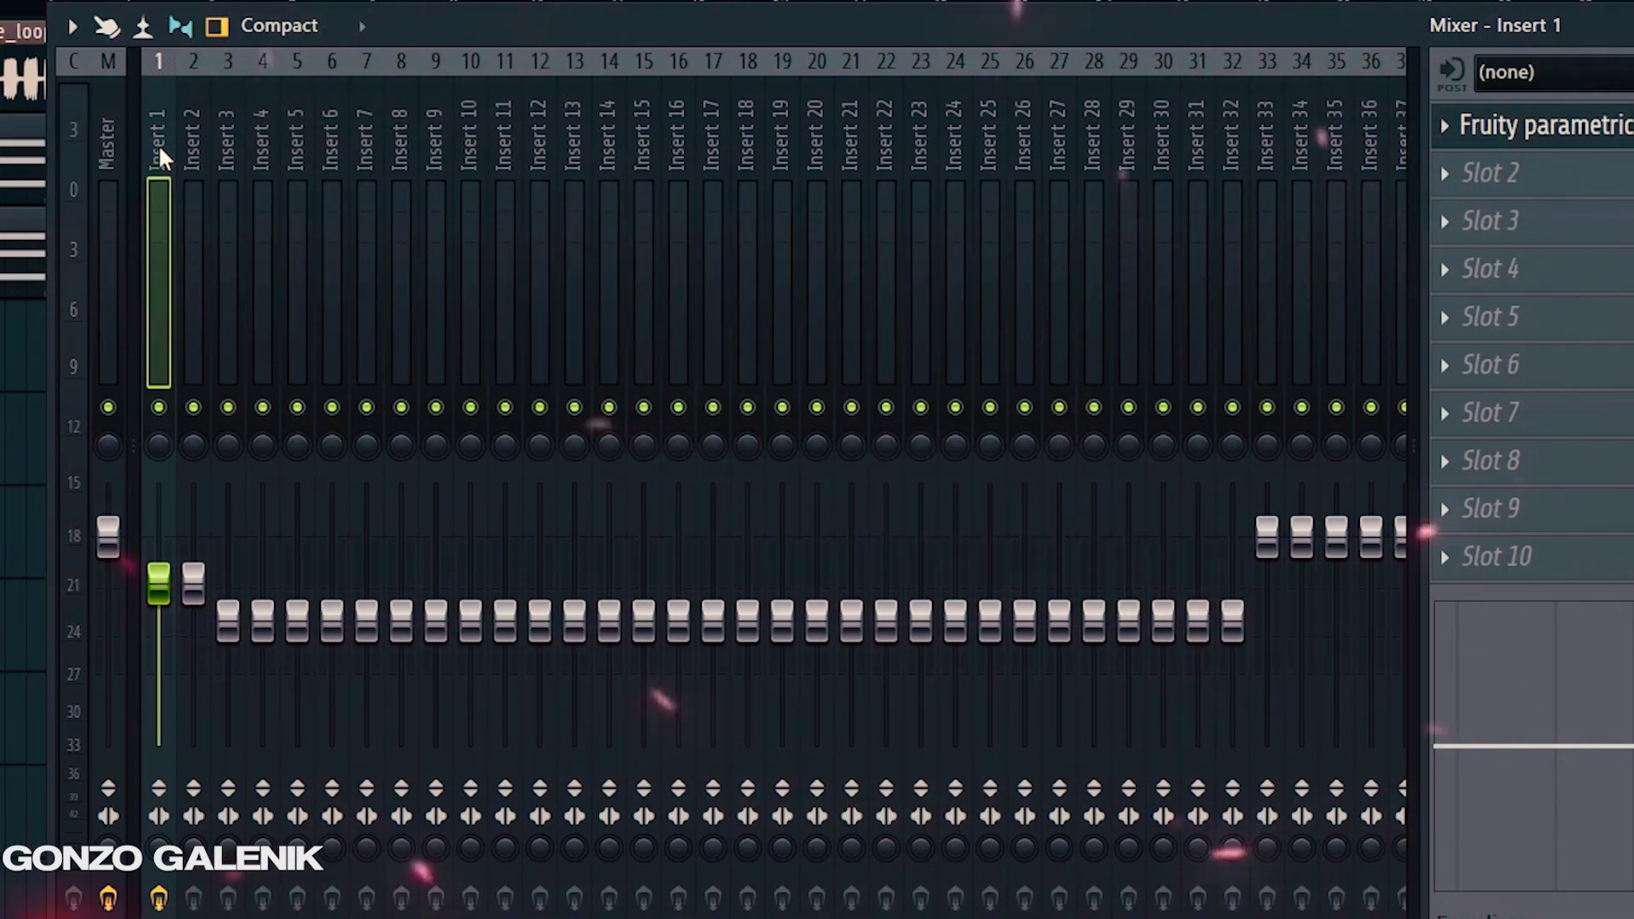
{"action": "left_click", "coordinate": [108, 145]}
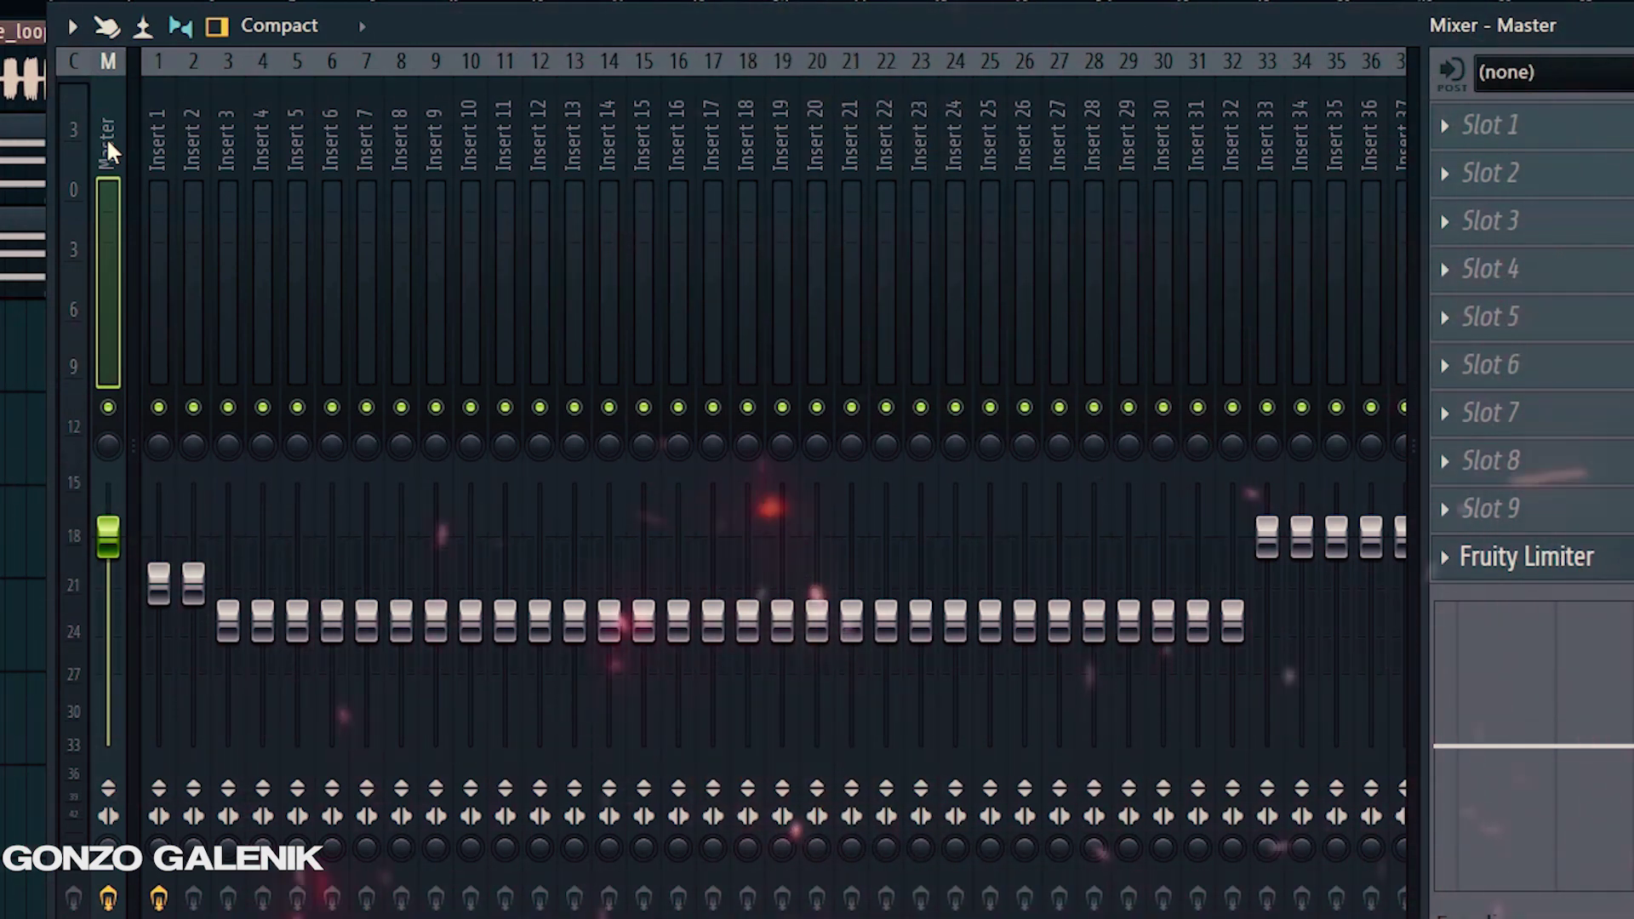
{"action": "left_click_drag", "start_coordinate": [1094, 192], "coordinate": [300, 374]}
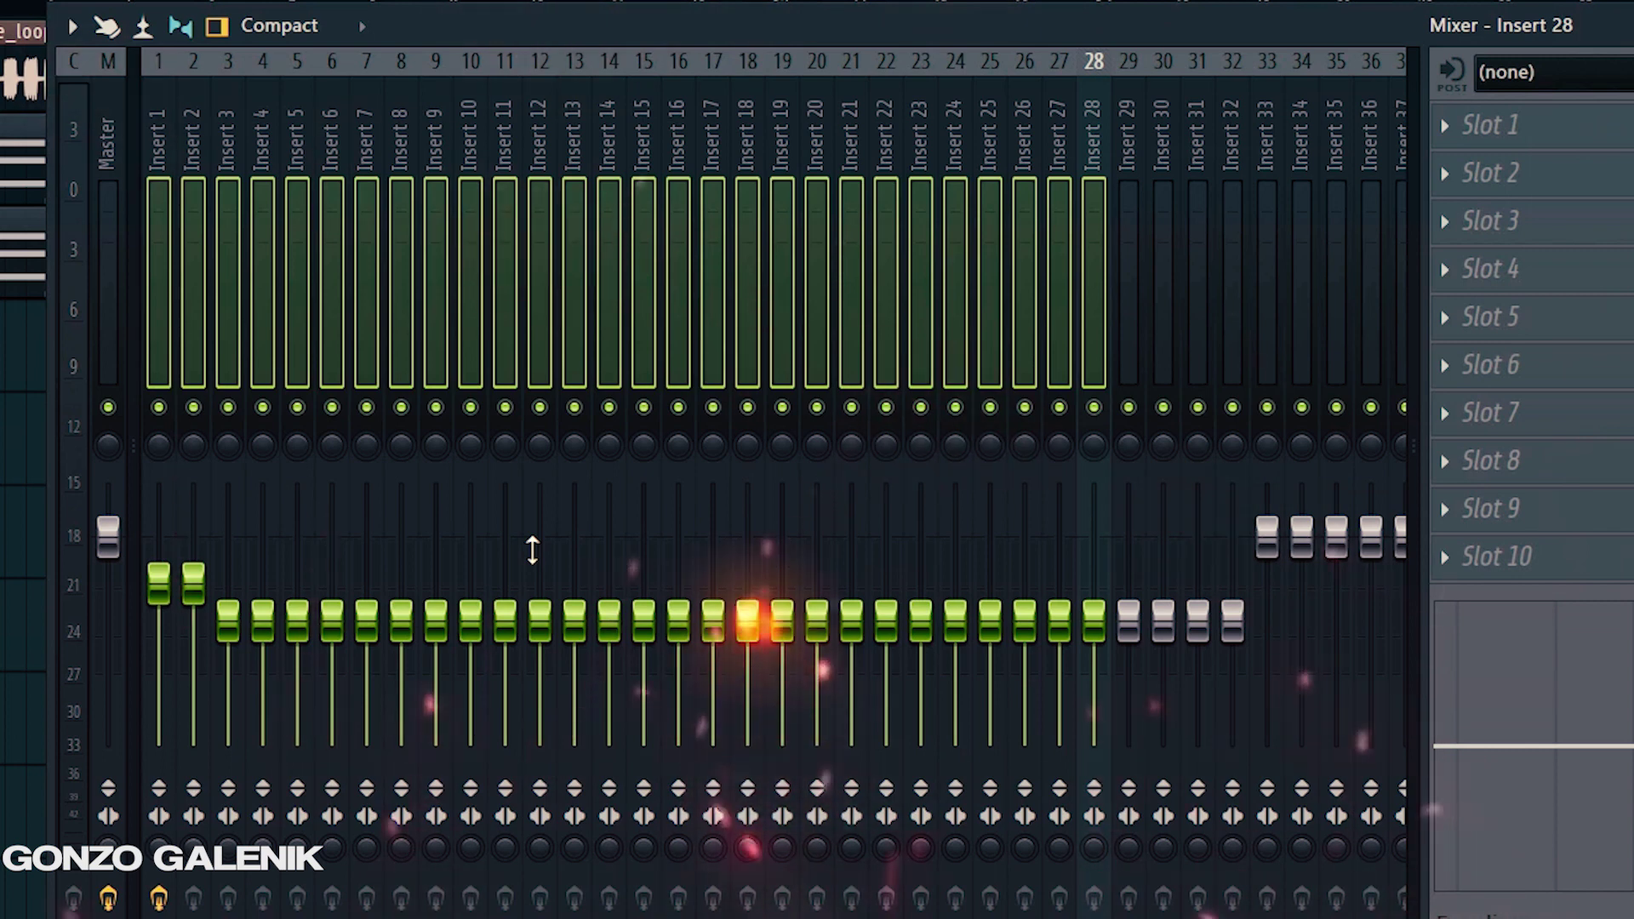
{"action": "left_click", "coordinate": [547, 315]}
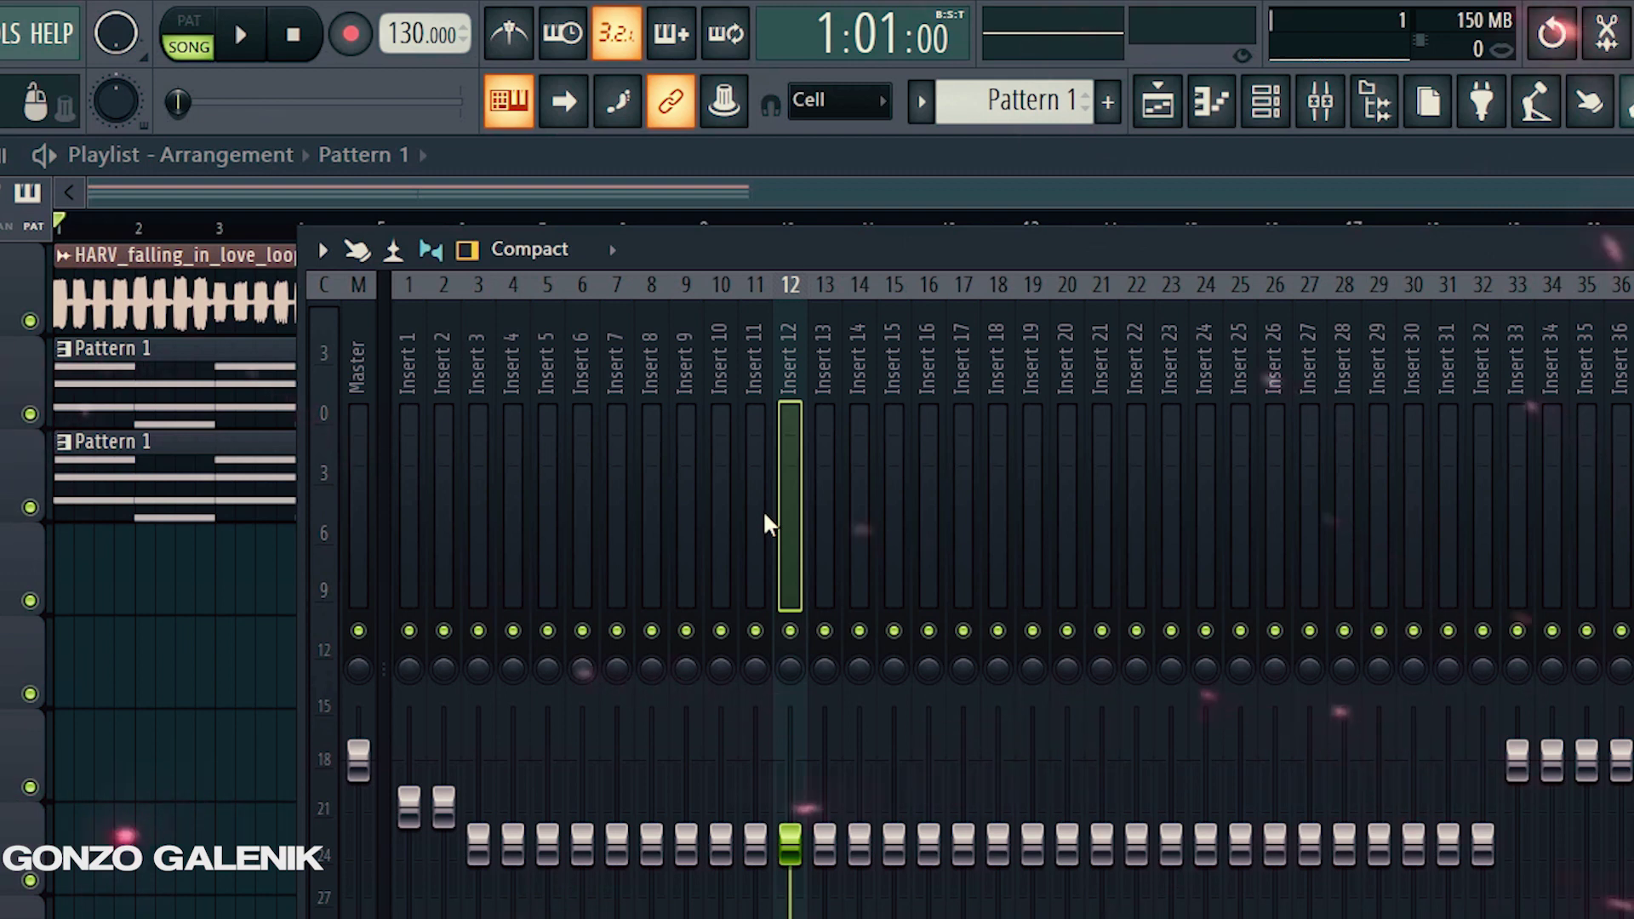
- Reset the main volume and audition the arrangement, selecting Insert 1 in the mixer
{"action": "right_click", "coordinate": [128, 34]}
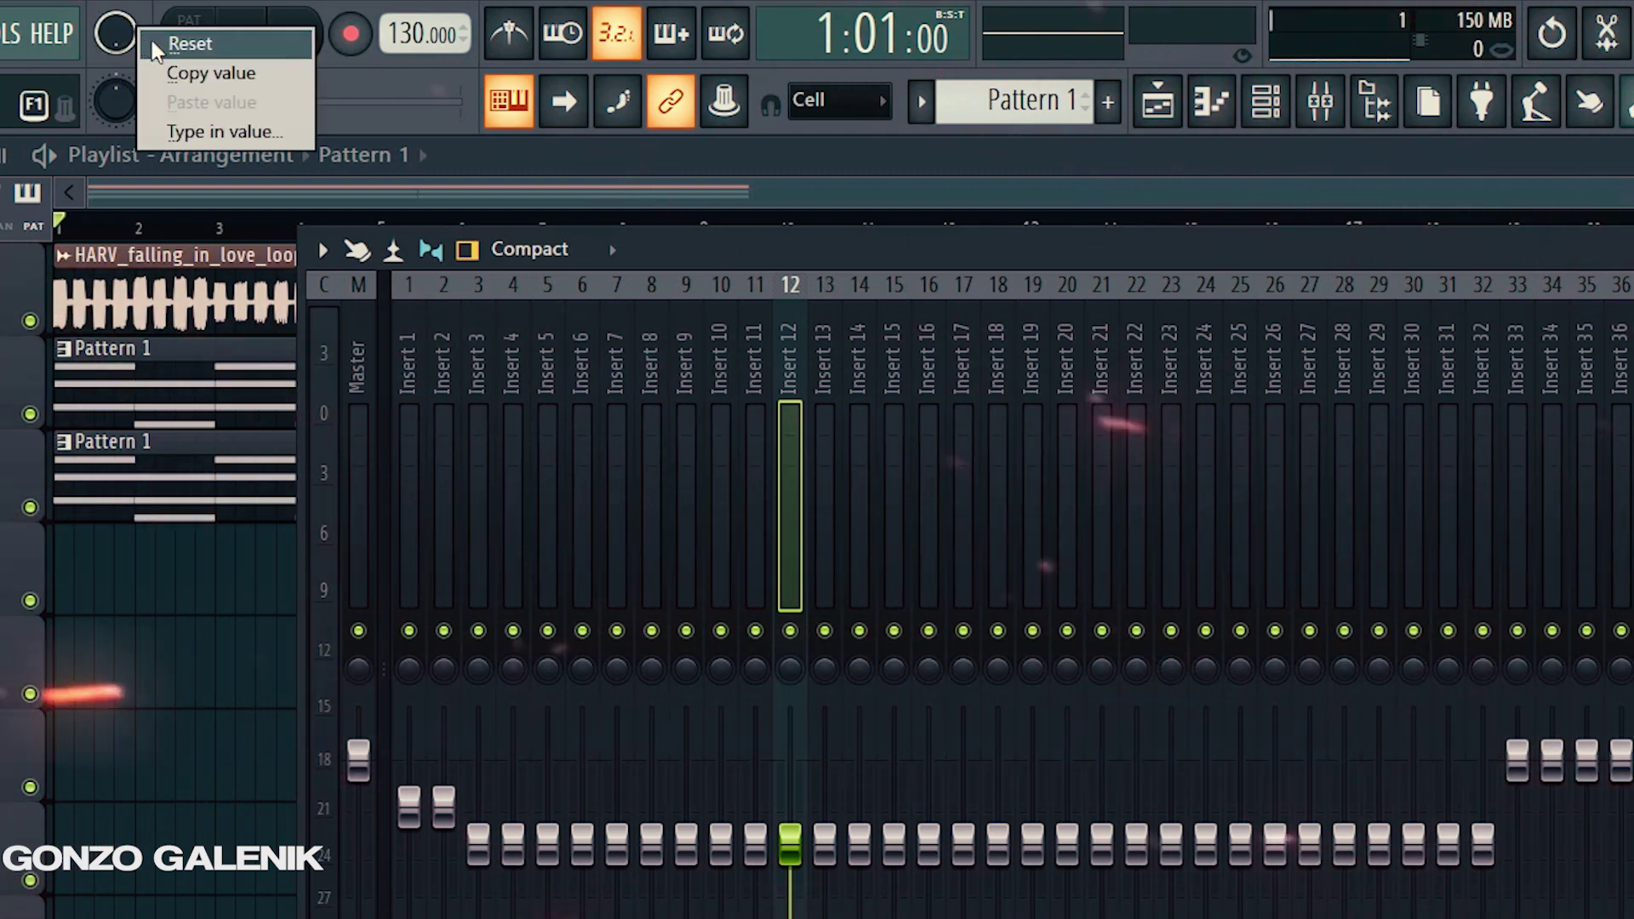
{"action": "left_click", "coordinate": [155, 50]}
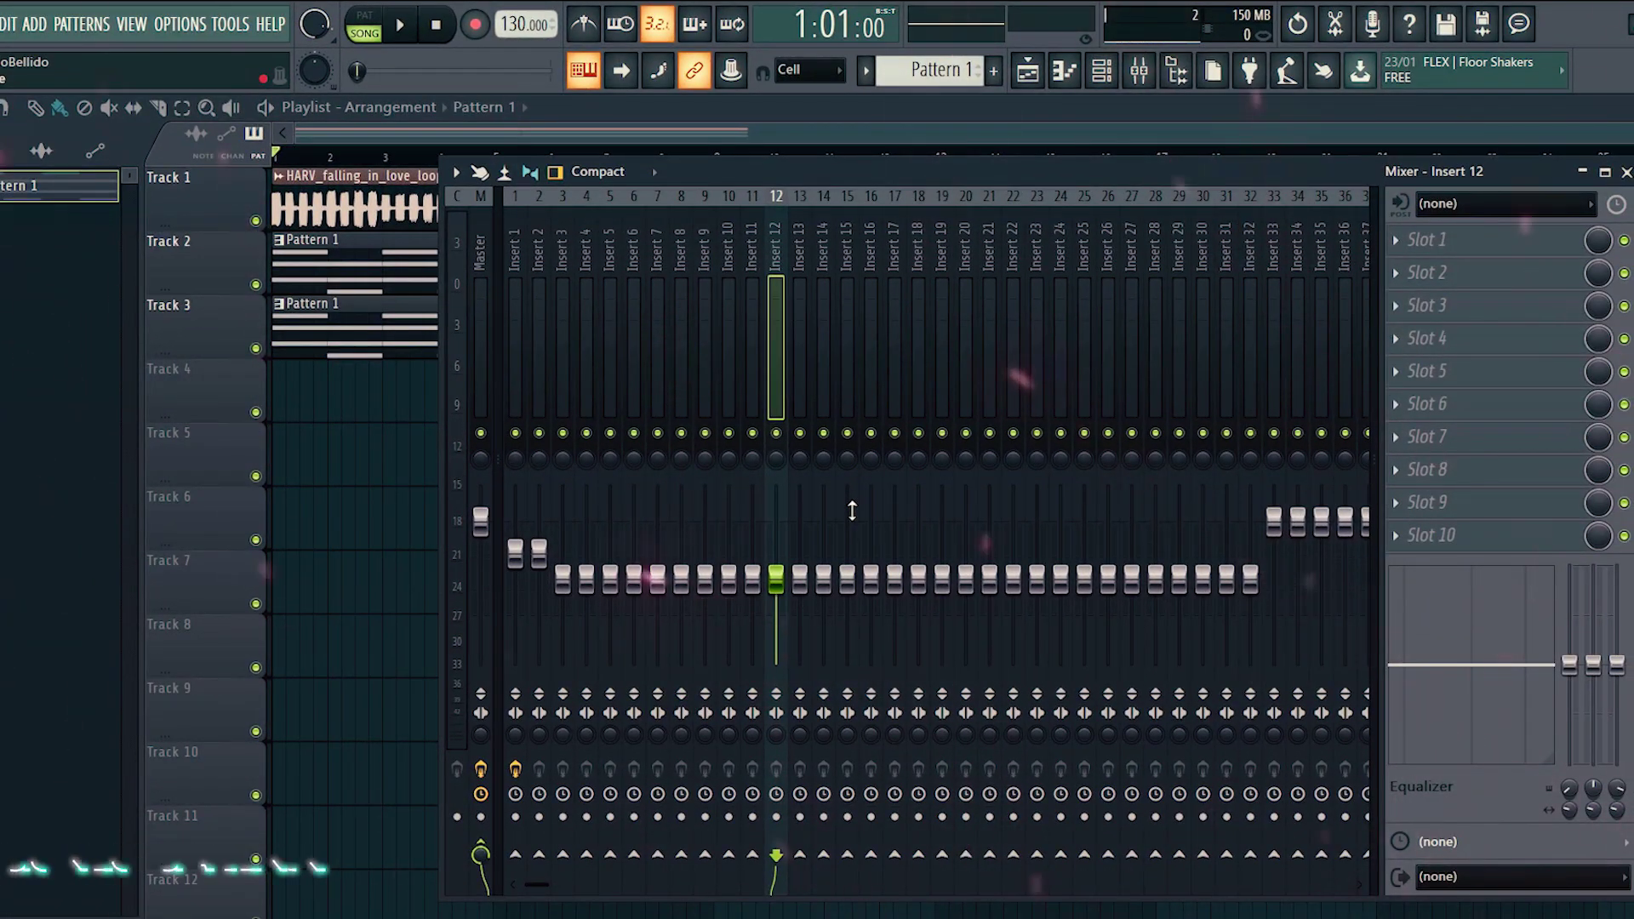
{"action": "key", "text": "space"}
{"action": "key", "text": "space"}
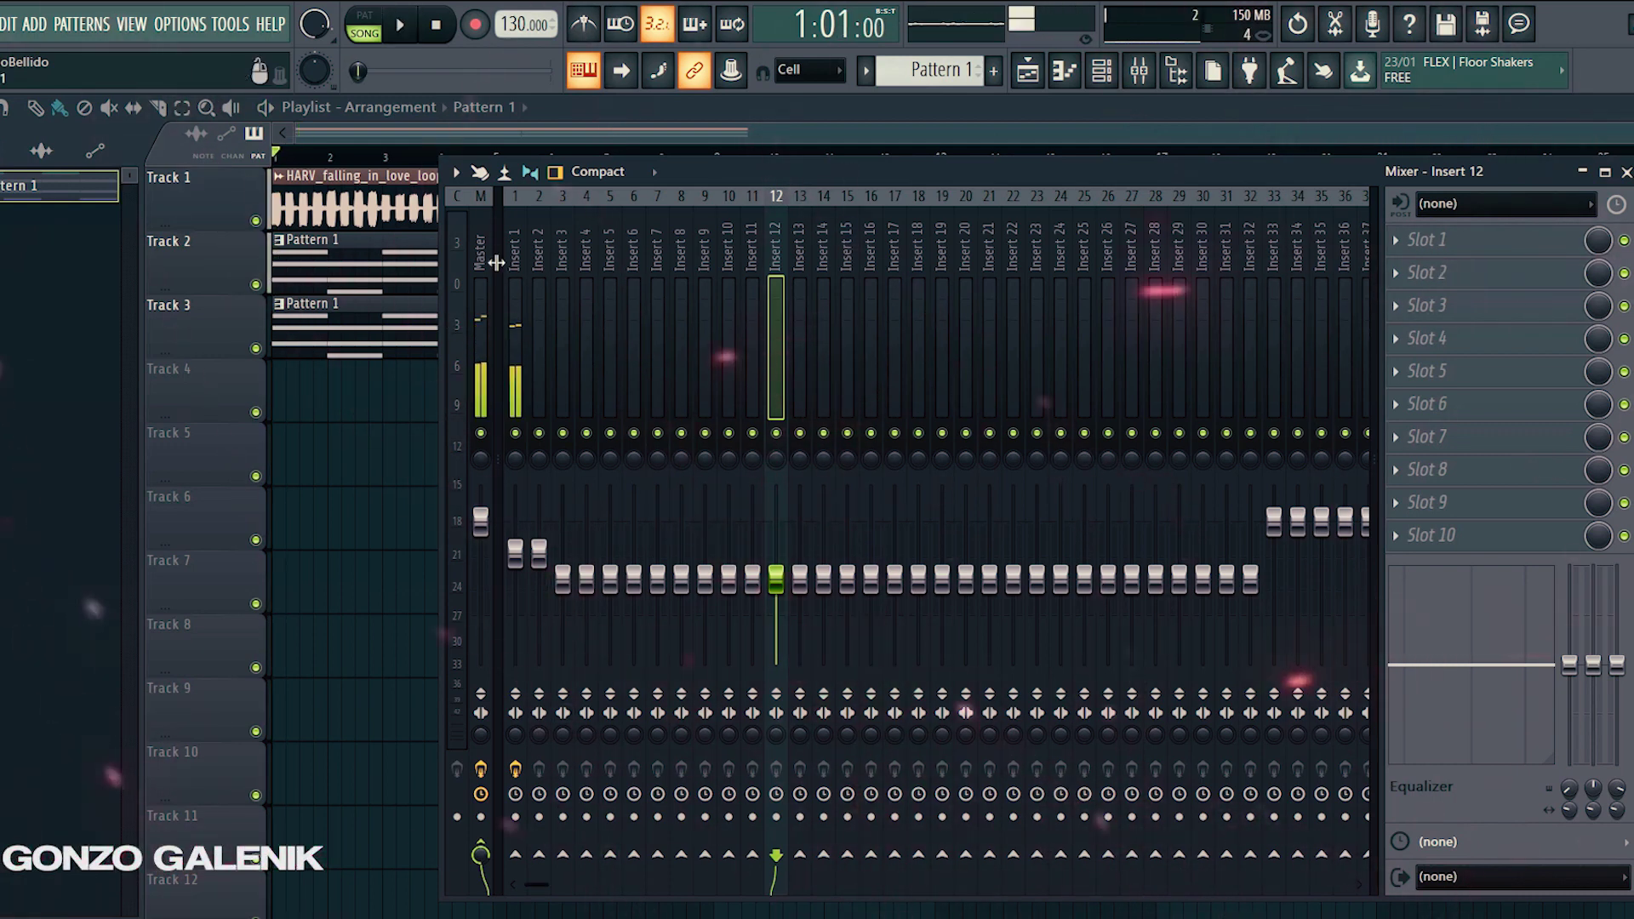
{"action": "left_click", "coordinate": [515, 256]}
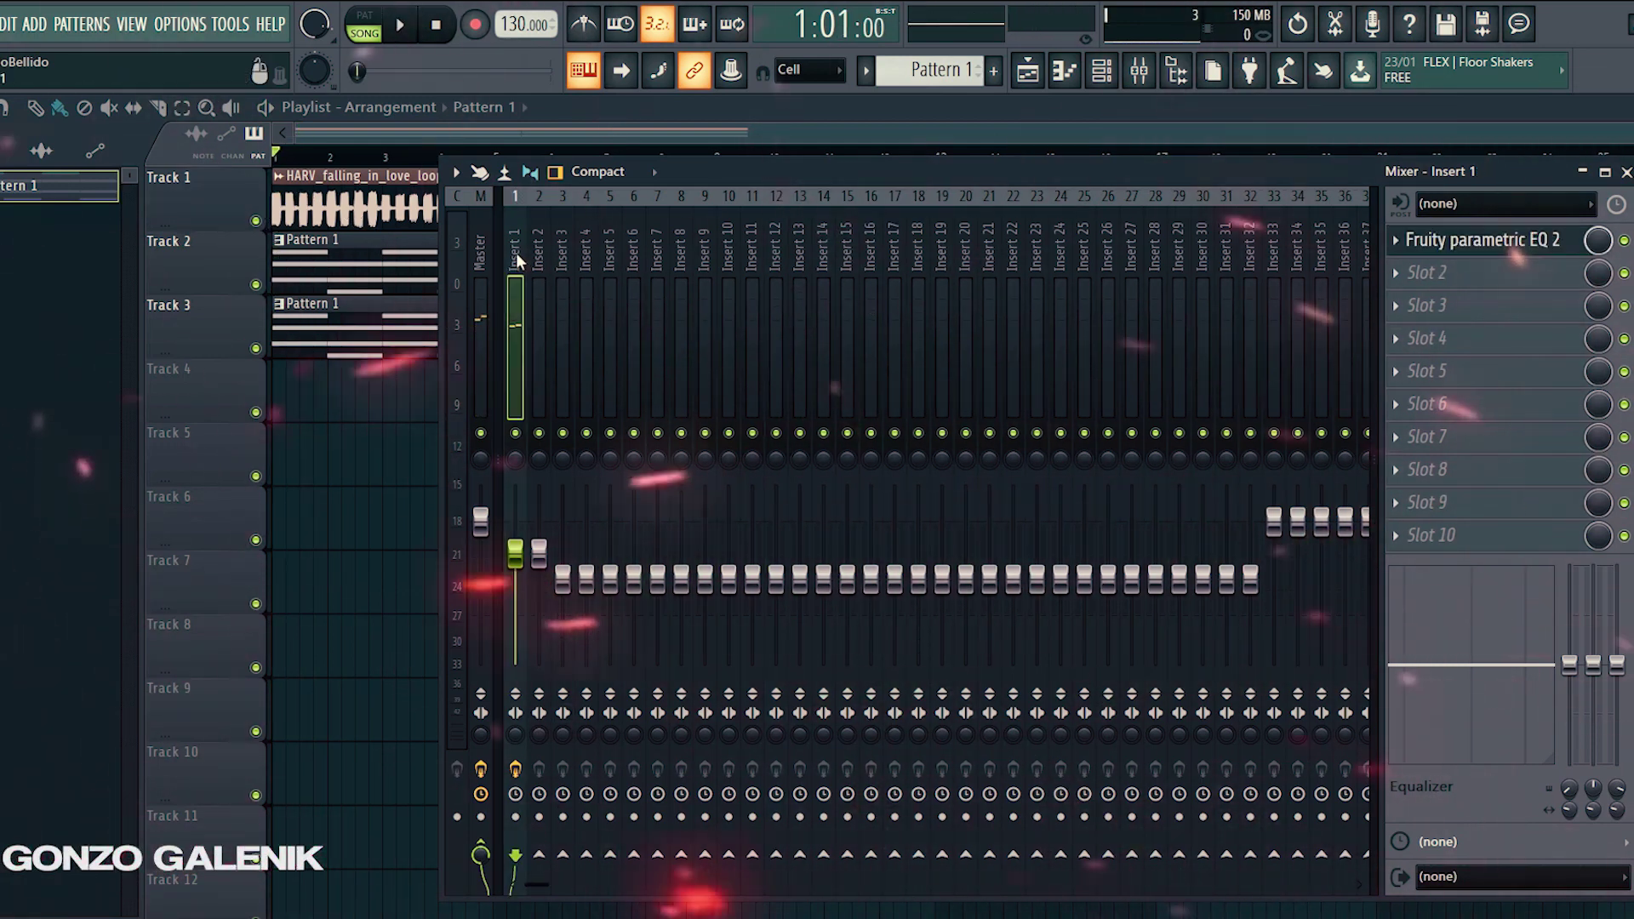
{"action": "key", "text": "space"}
- Delete all the Pattern 1 clips from Tracks 2 and 3 of the playlist
{"action": "right_click", "coordinate": [303, 317]}
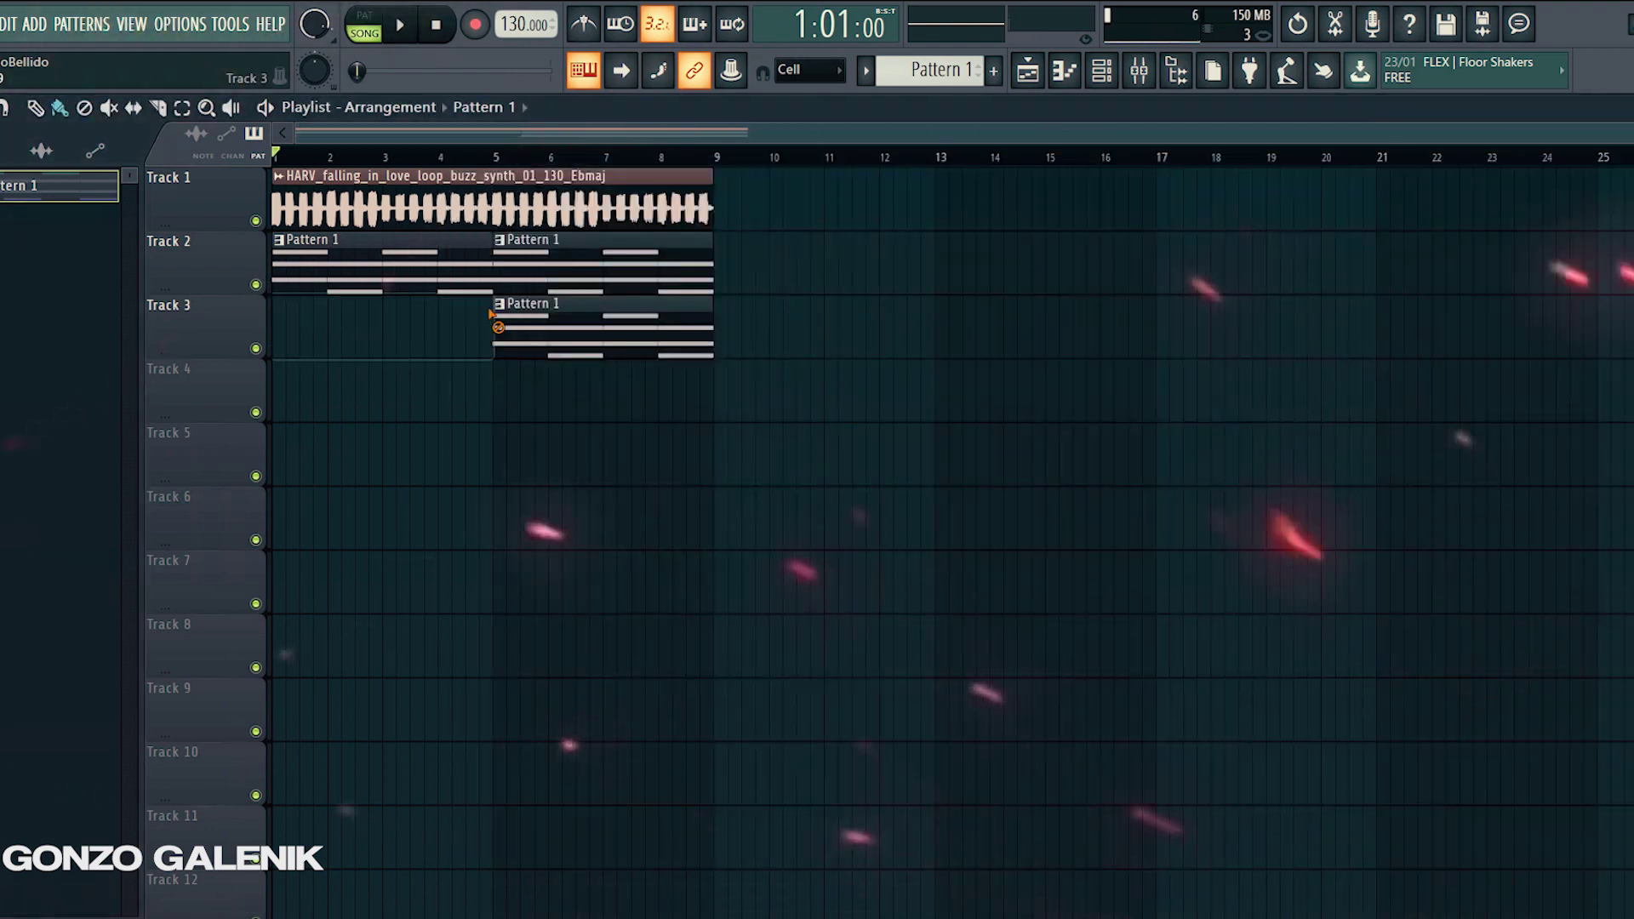
{"action": "right_click", "coordinate": [500, 320]}
{"action": "right_click", "coordinate": [511, 281]}
{"action": "right_click", "coordinate": [434, 287]}
- Load Fruity Reeverb 2 in slot 2 and Fruity Delay 2 in slot 3 of Insert 1
{"action": "left_click", "coordinate": [1139, 73]}
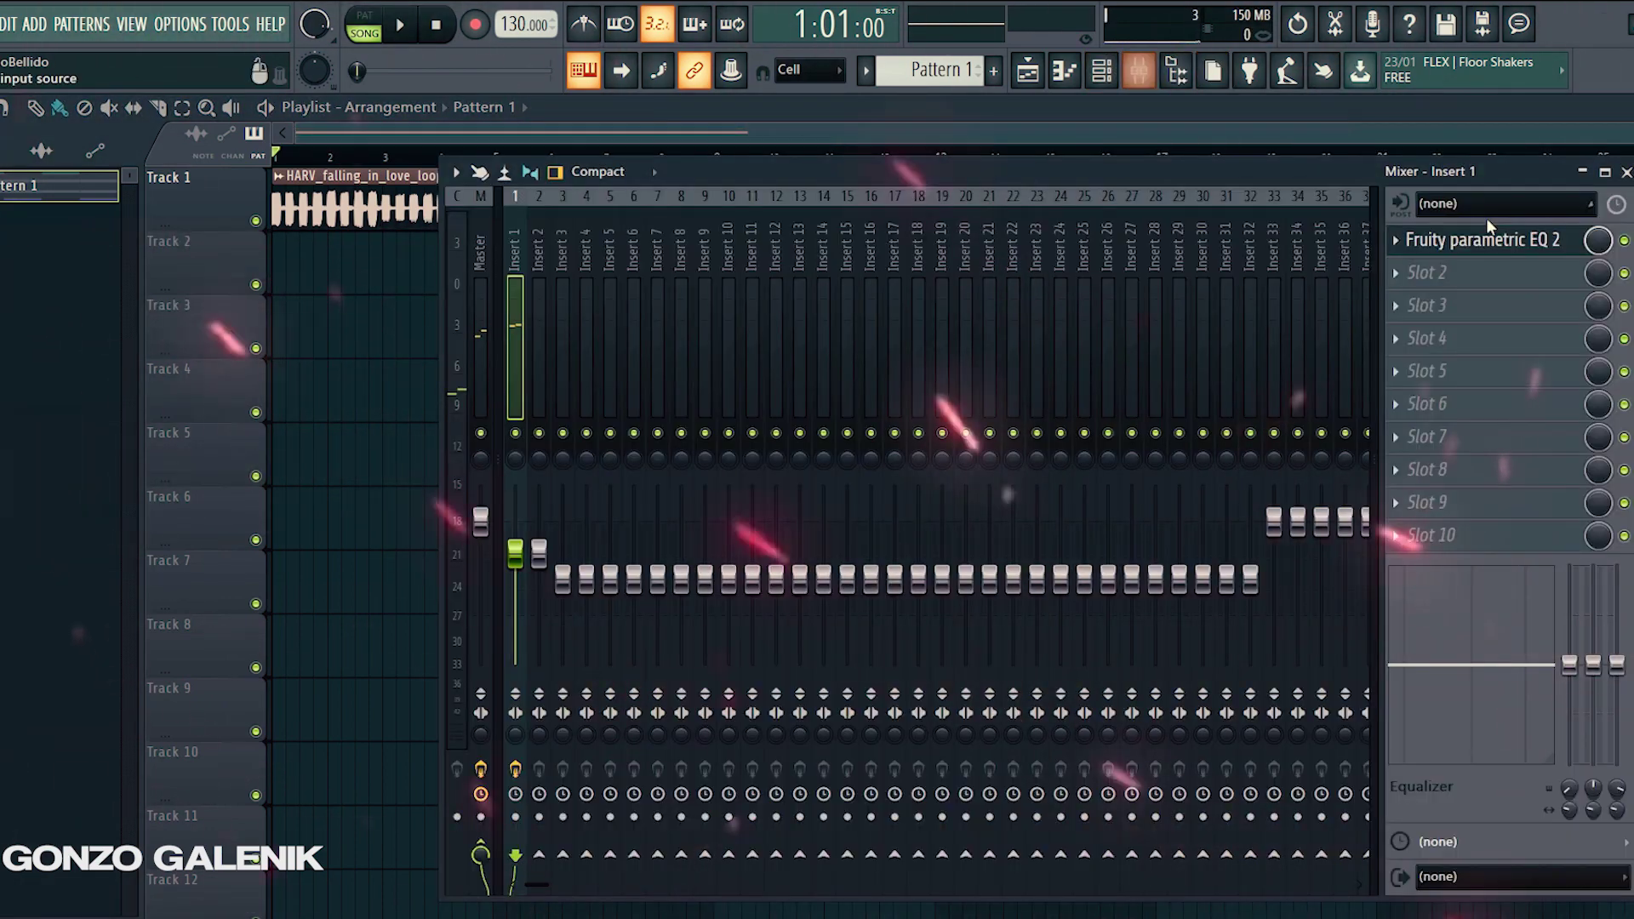
{"action": "left_click", "coordinate": [1447, 273]}
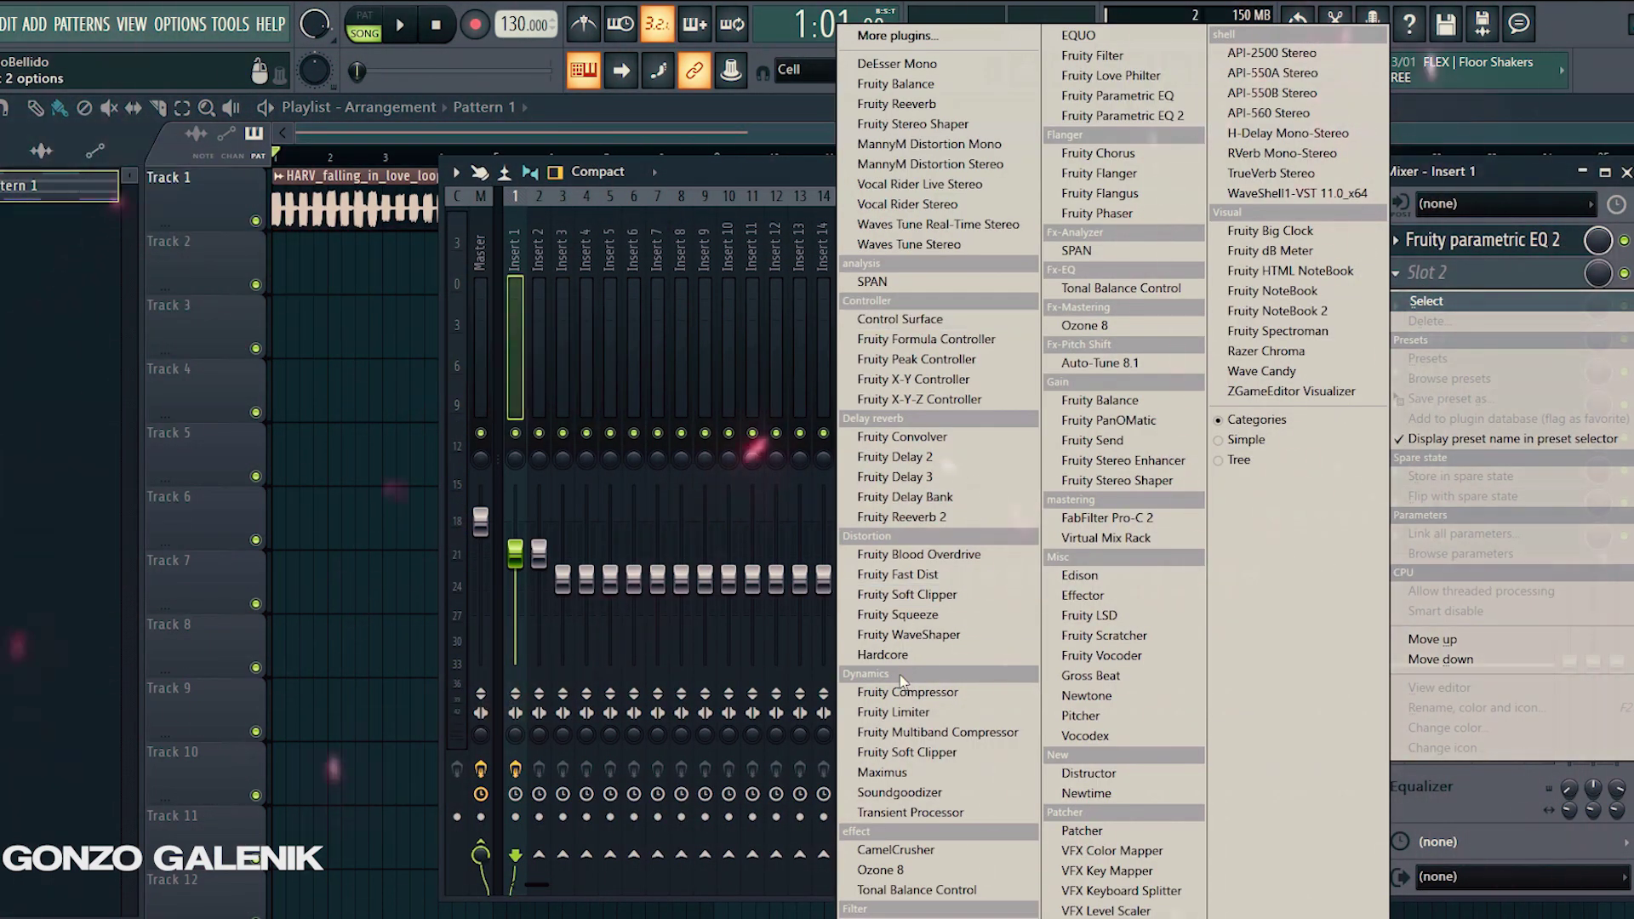
{"action": "left_click", "coordinate": [917, 521]}
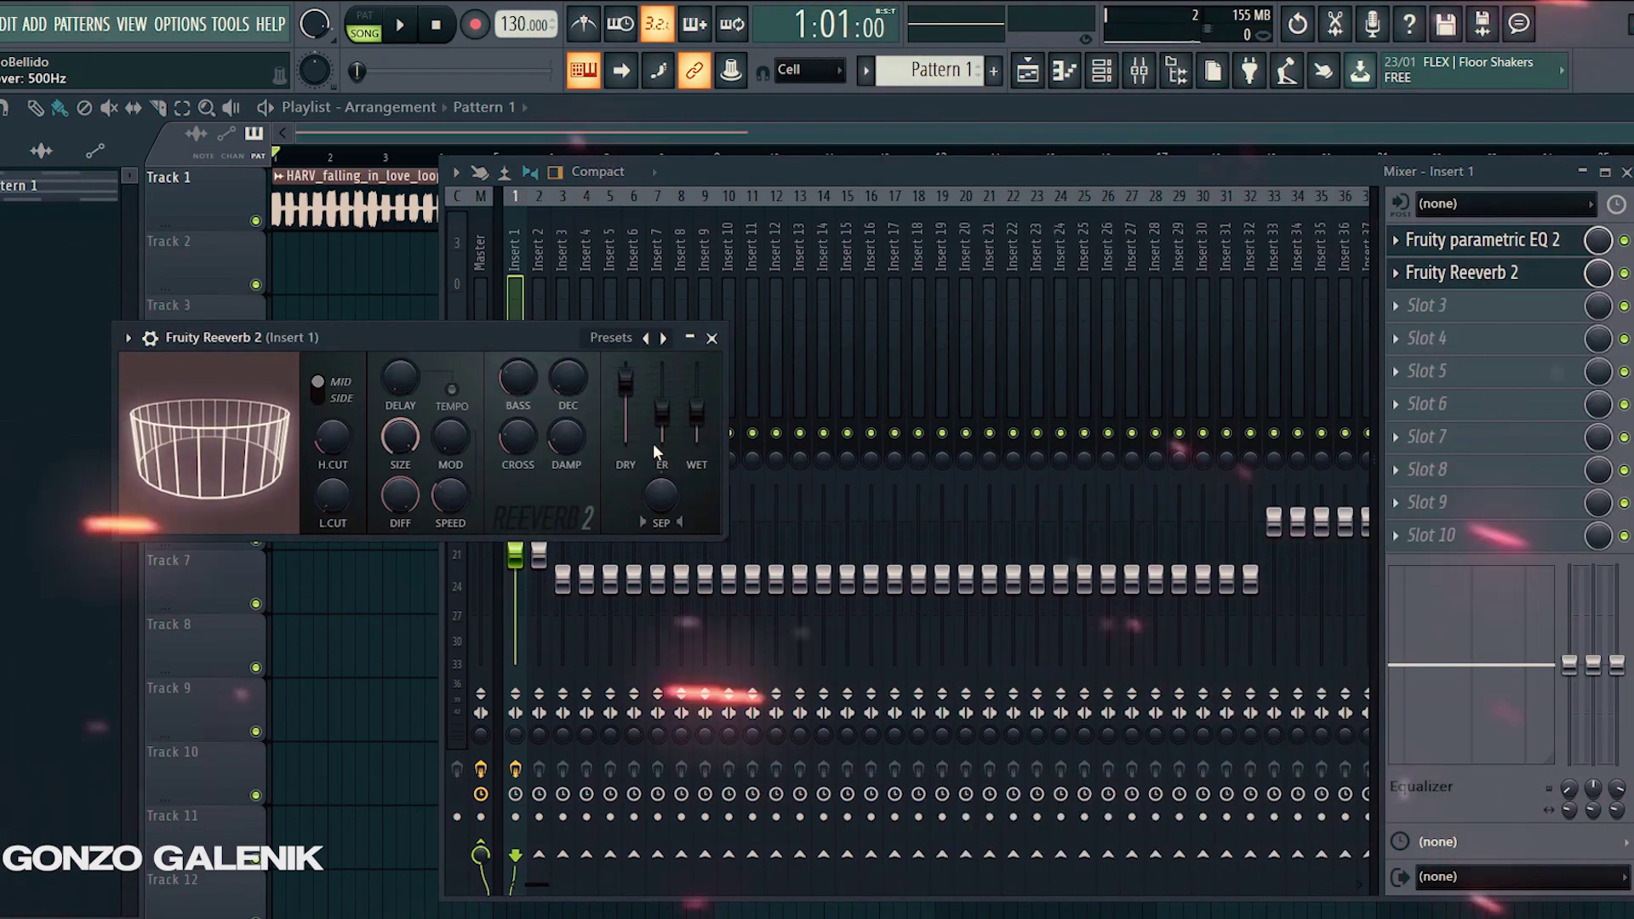
{"action": "left_click", "coordinate": [1446, 307]}
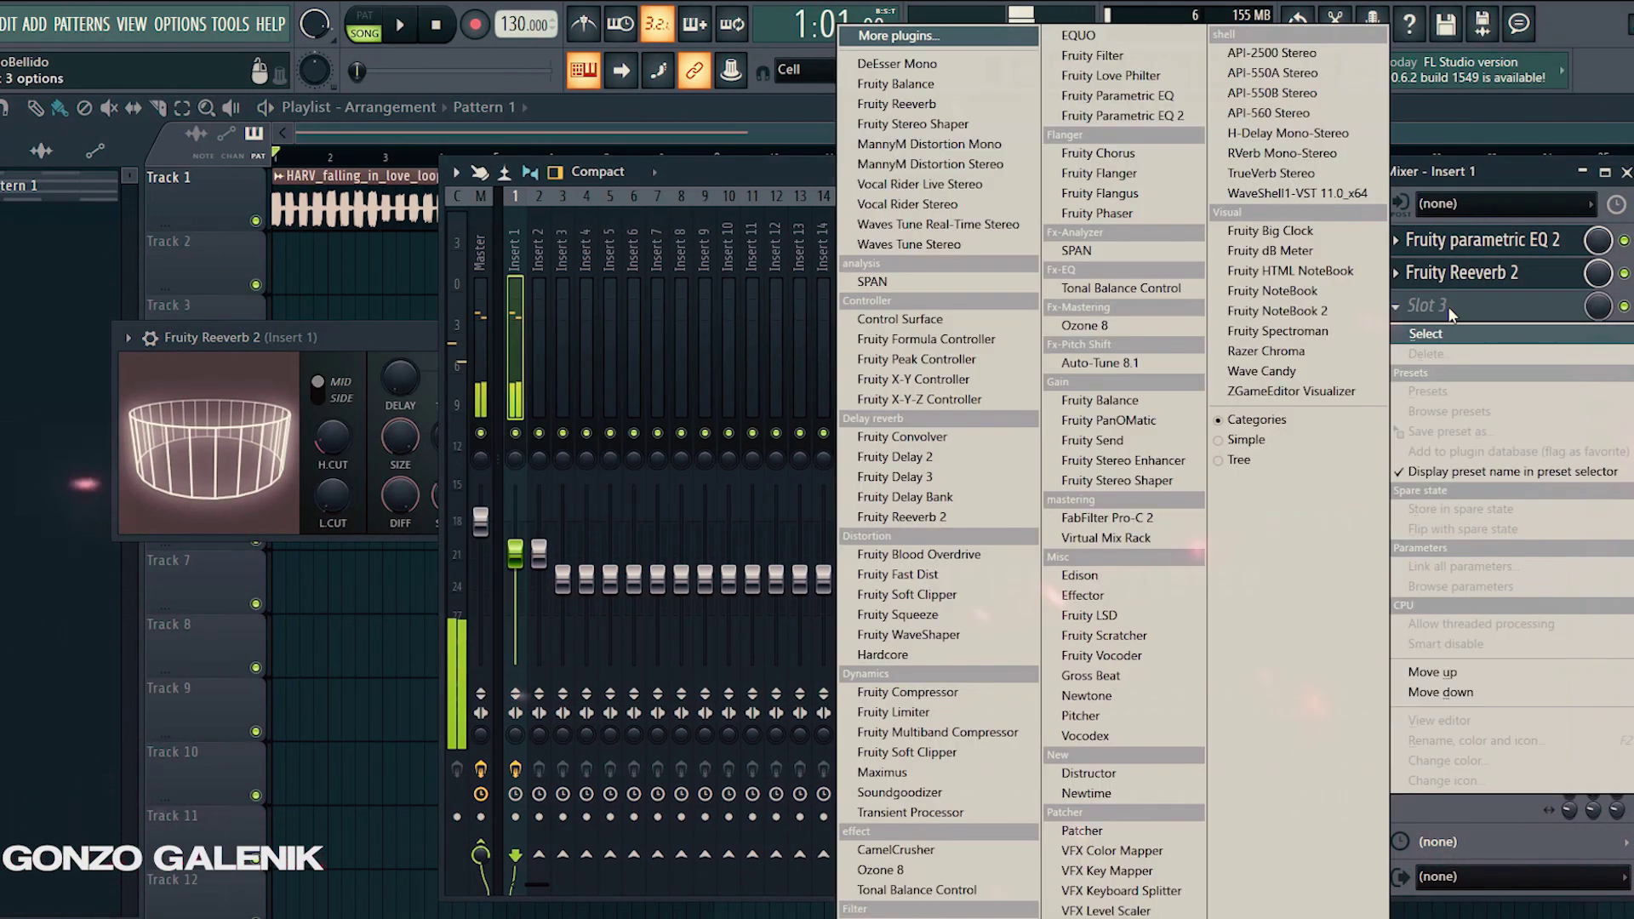
{"action": "left_click", "coordinate": [895, 456]}
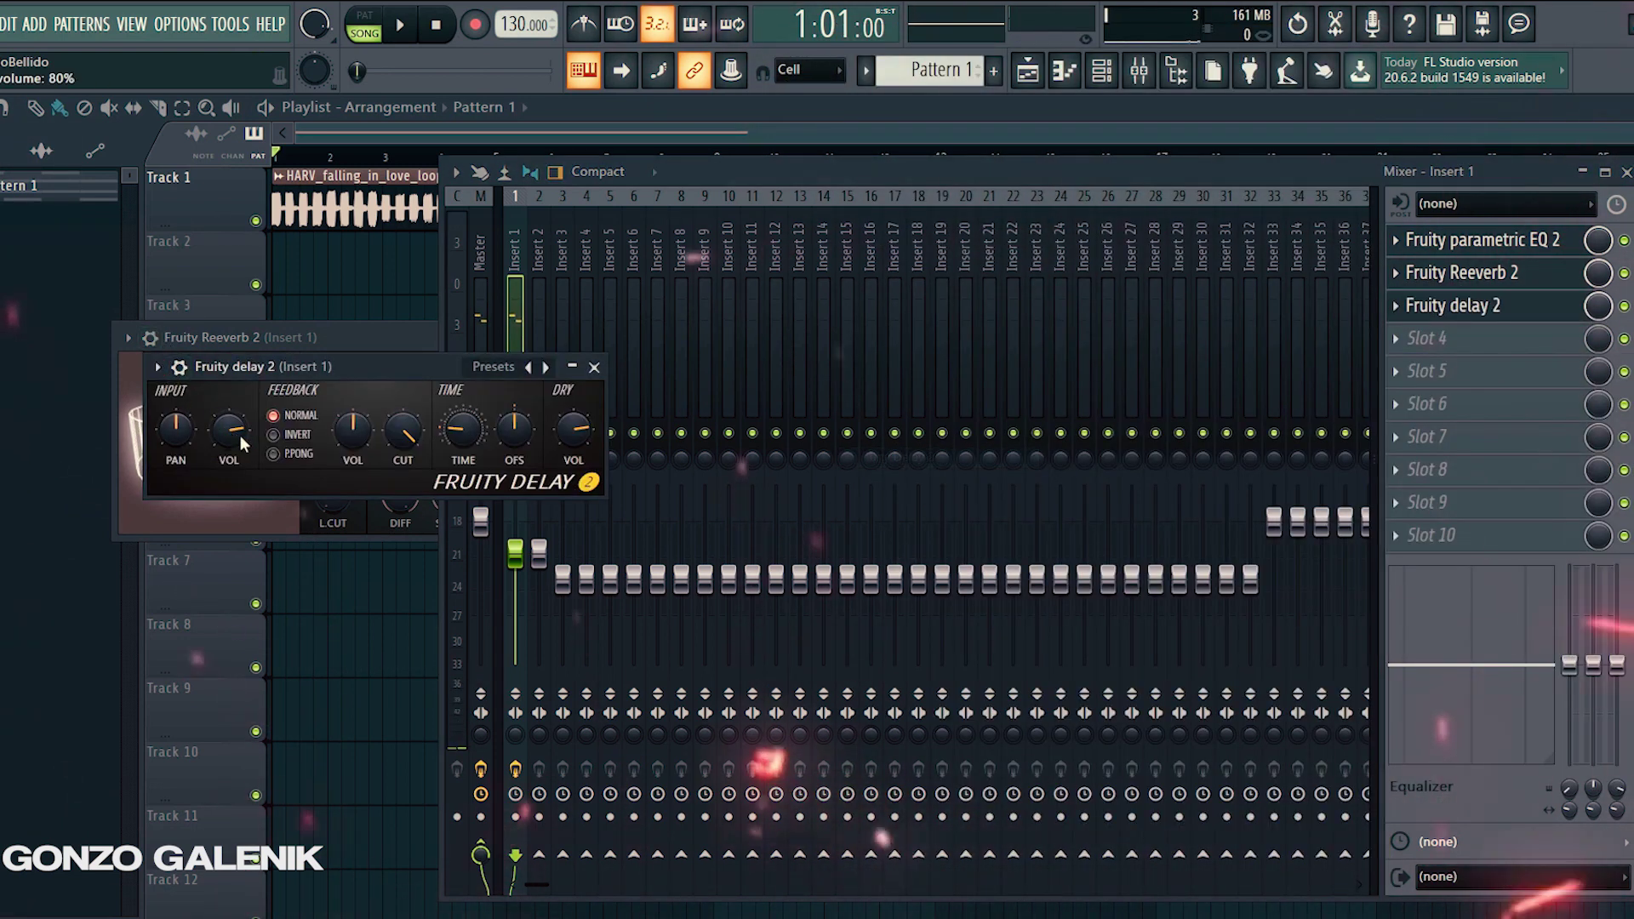
- Set the delay's feedback to P.PONG, pan its input left, and reduce its slot mix level while auditioning the loop
{"action": "left_click", "coordinate": [274, 453]}
{"action": "left_click_drag", "start_coordinate": [177, 430], "coordinate": [176, 511]}
{"action": "key", "text": "space"}
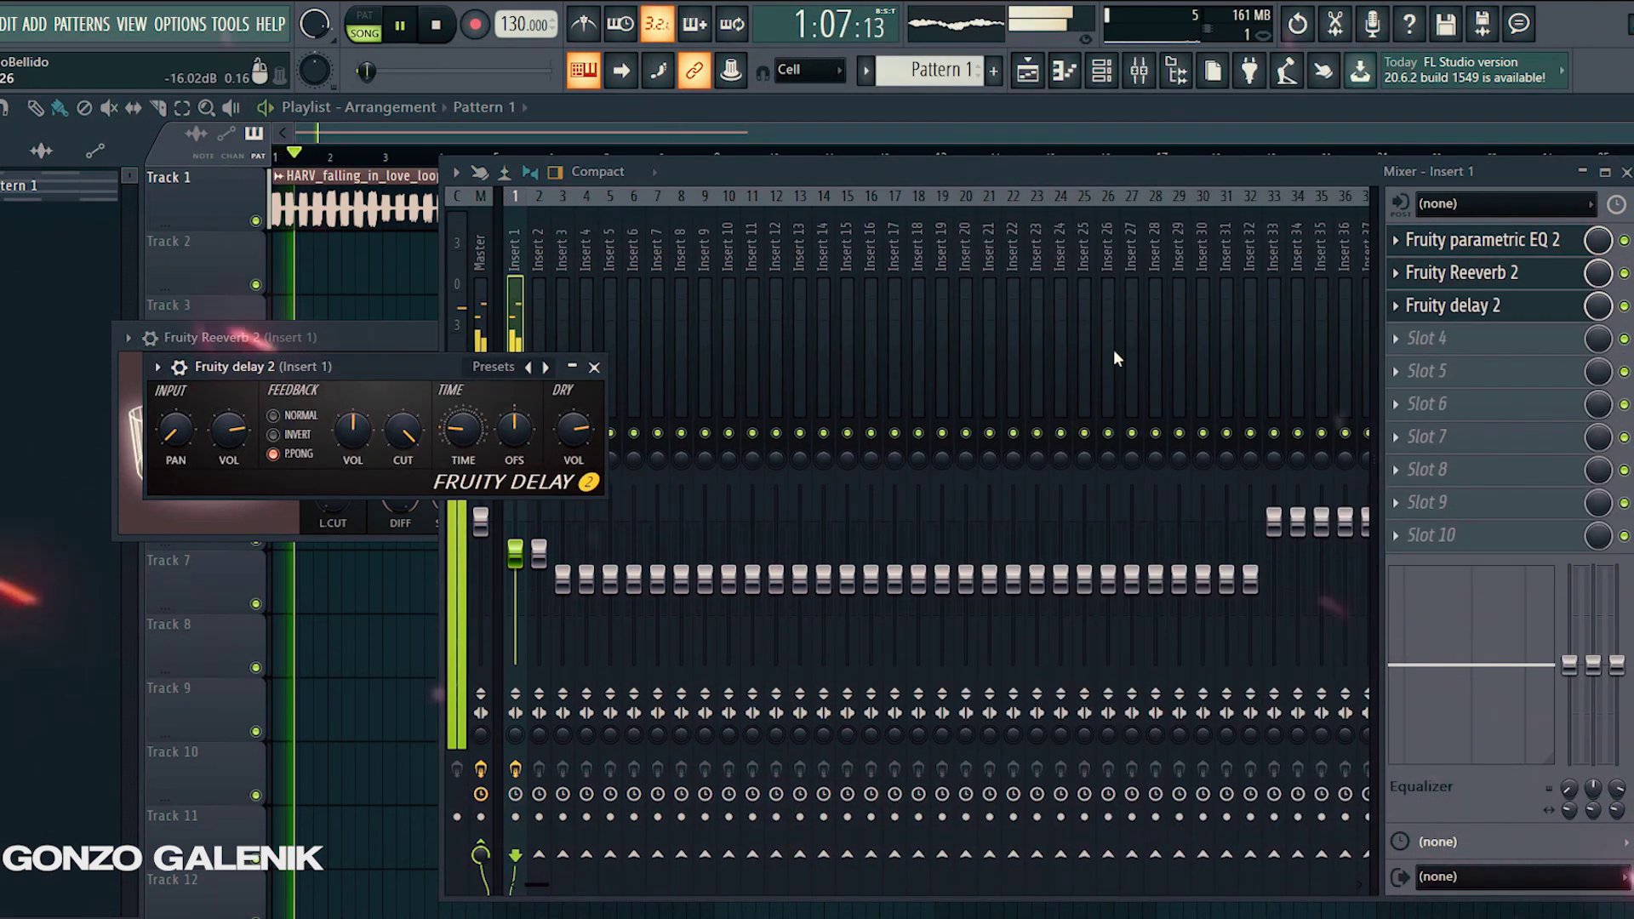
{"action": "left_click_drag", "start_coordinate": [1598, 306], "coordinate": [1598, 332]}
{"action": "key", "text": "space"}
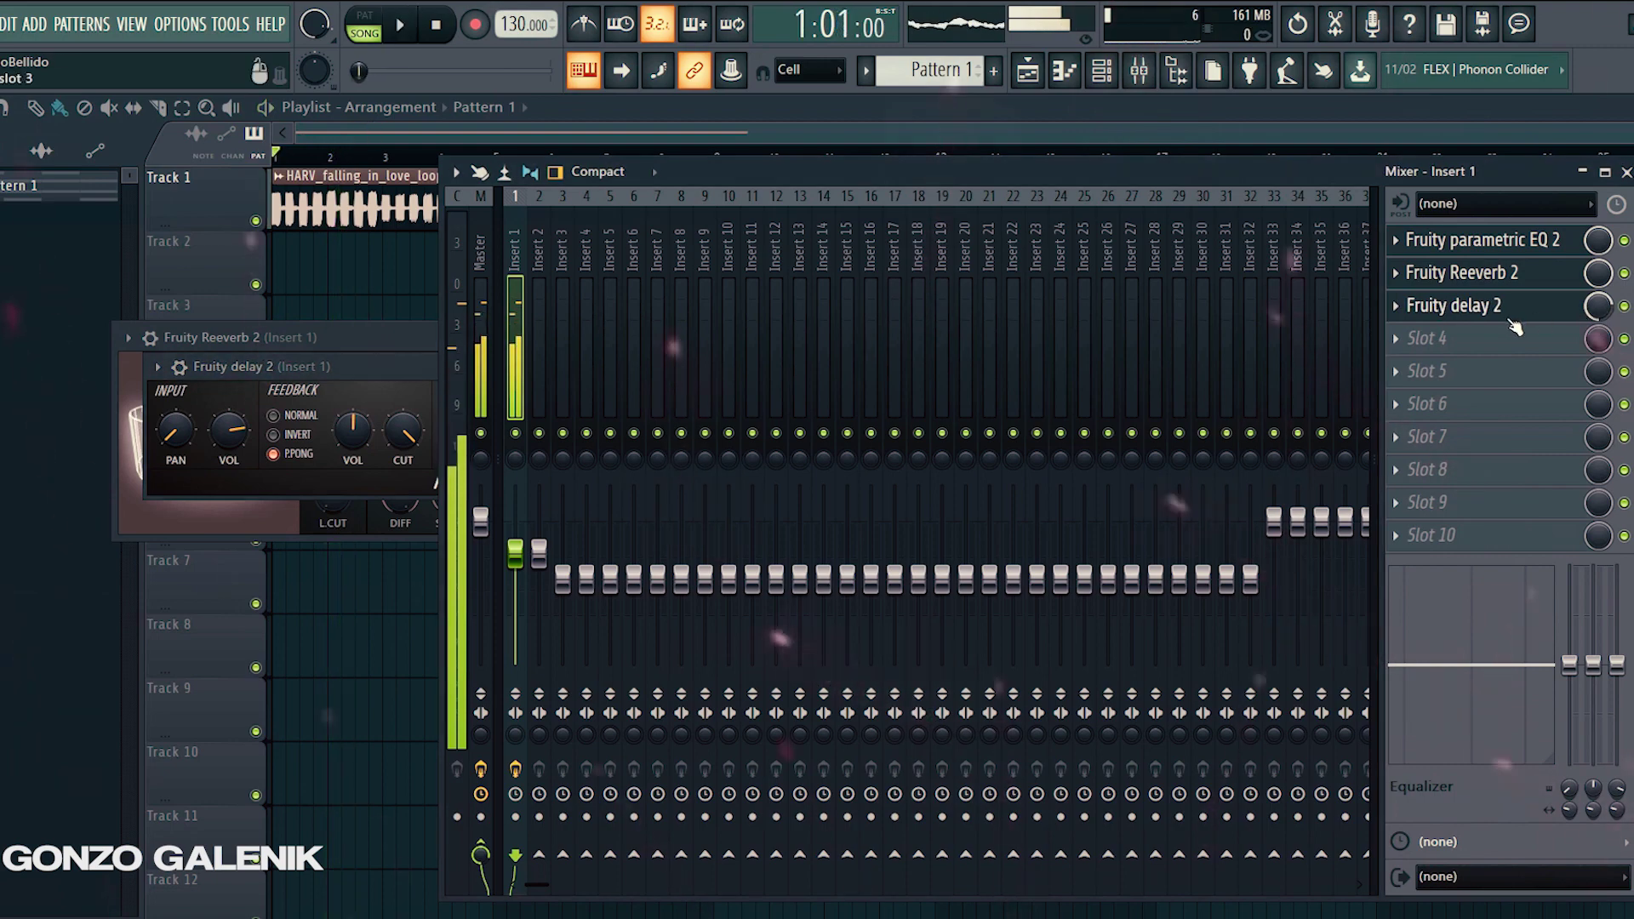
- Load Fruity Chorus in slot 4 of Insert 1 and audition the loop with it
{"action": "left_click", "coordinate": [1487, 339]}
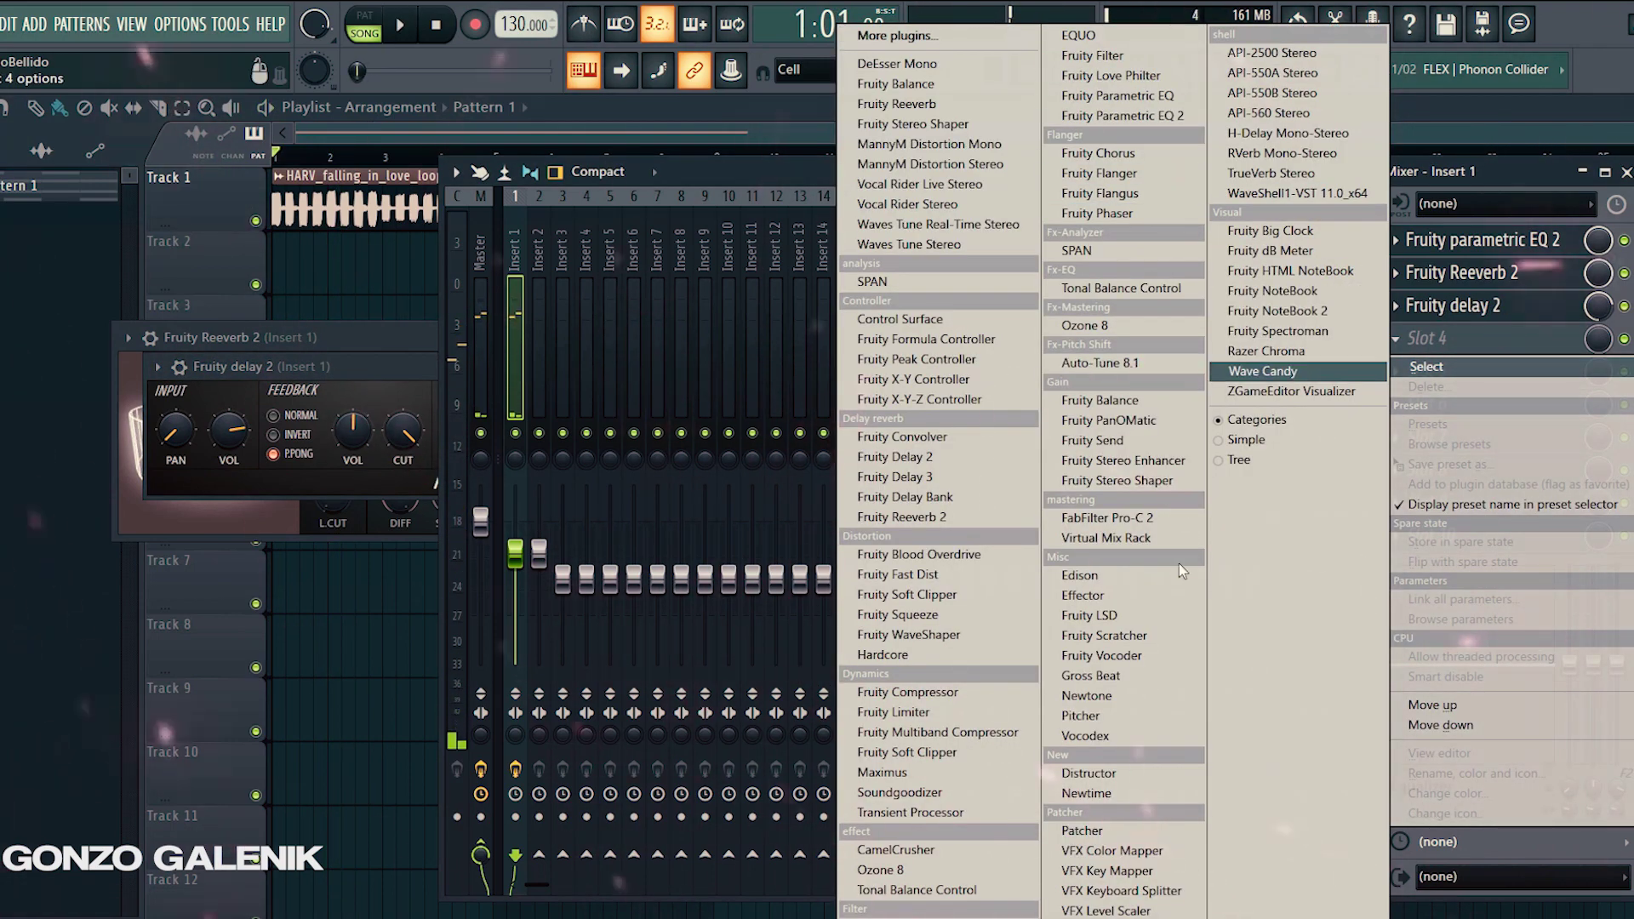
{"action": "left_click", "coordinate": [1098, 153]}
{"action": "key", "text": "space"}
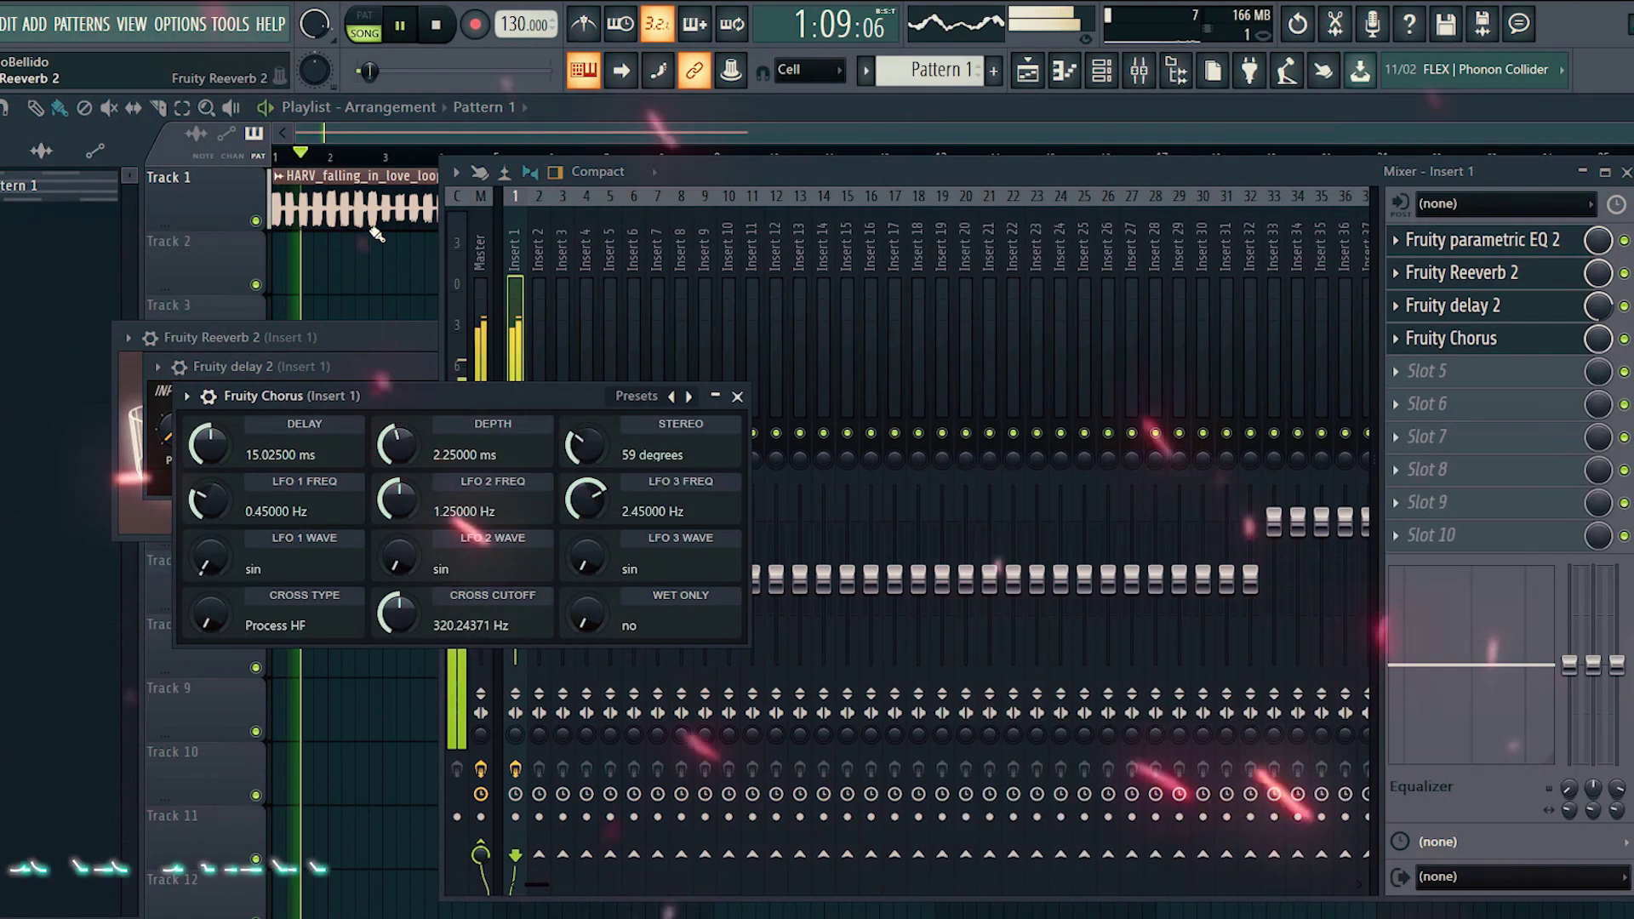
{"action": "key", "text": "space"}
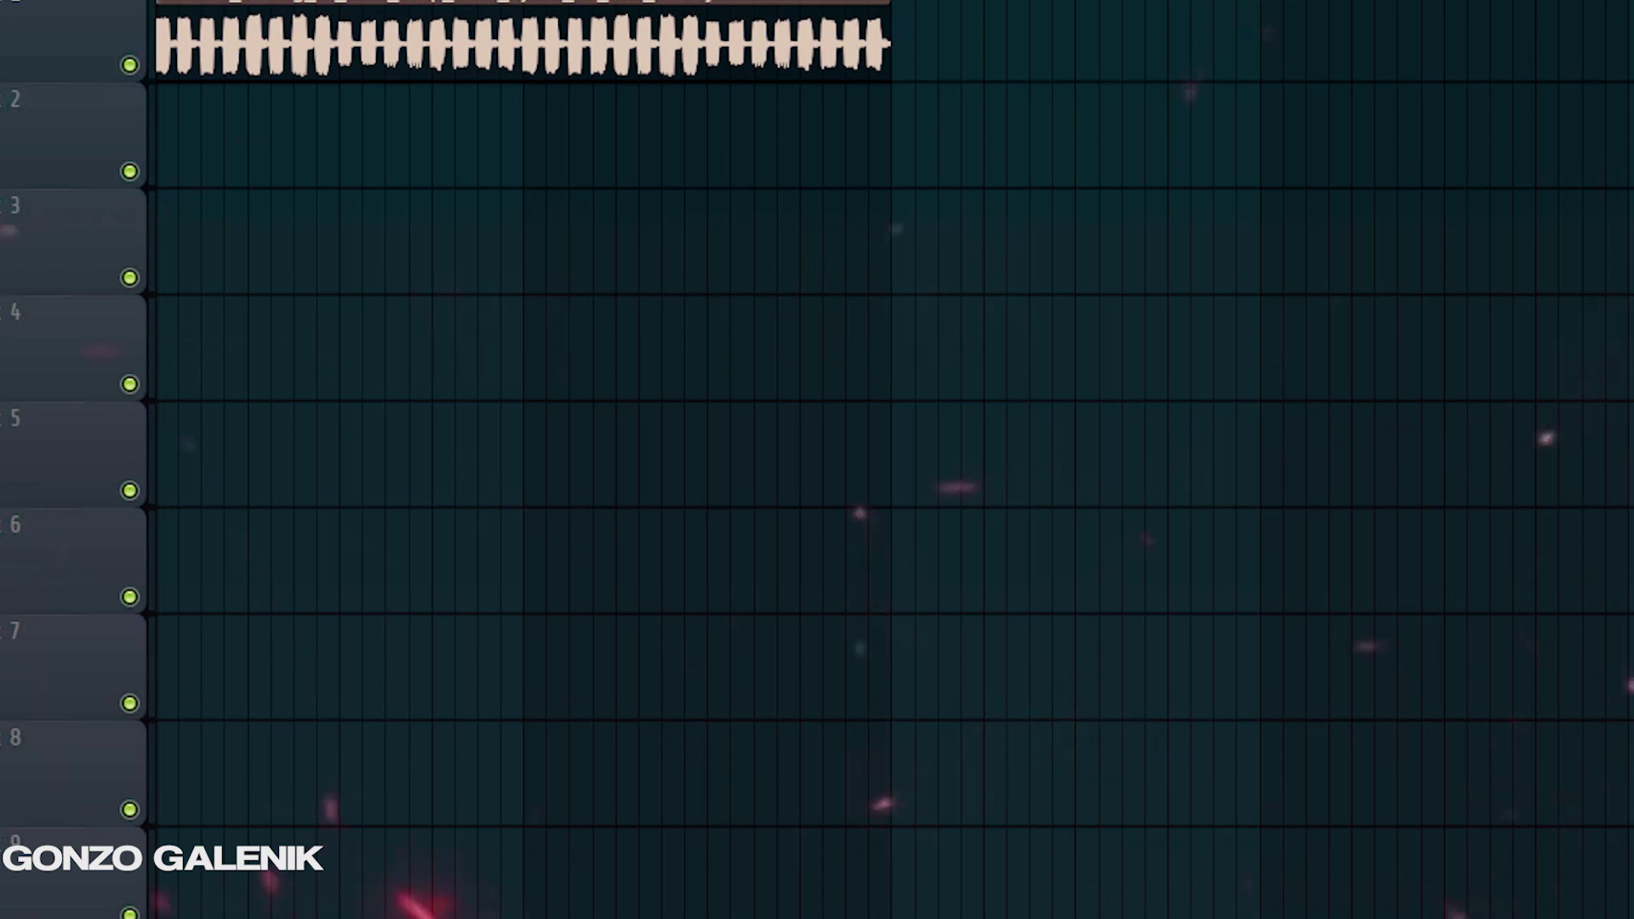
- Lower the Insert 1 and Insert 2 faders together in the mixer to about the level of the neighbouring inserts
{"action": "key", "text": "F9"}
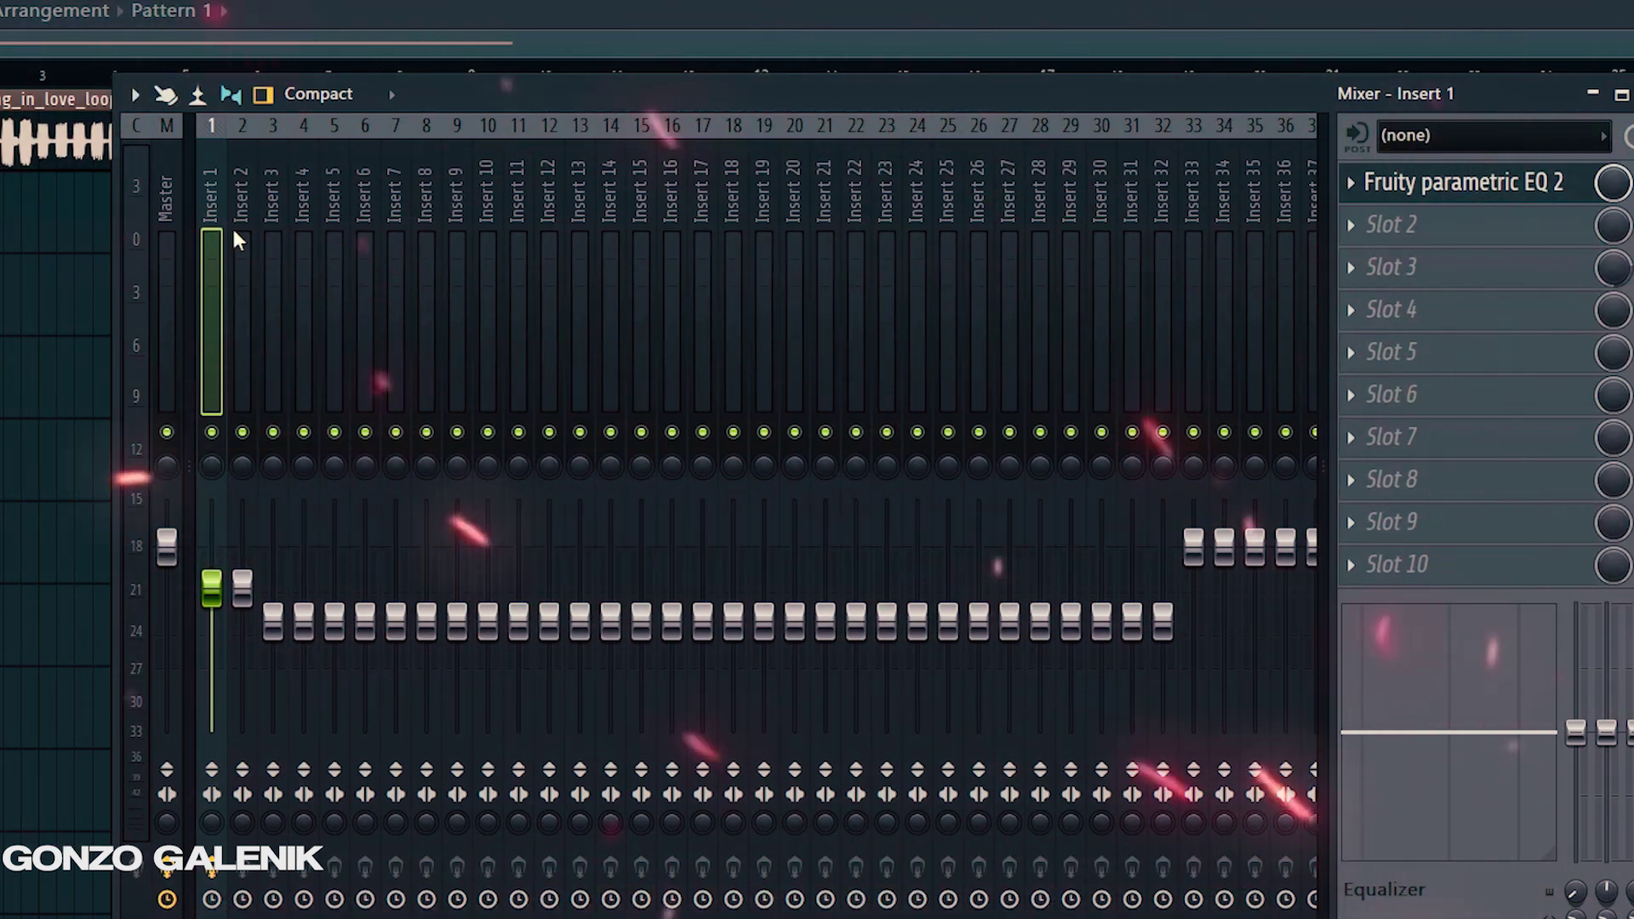
{"action": "left_click", "coordinate": [245, 196], "text": "ctrl"}
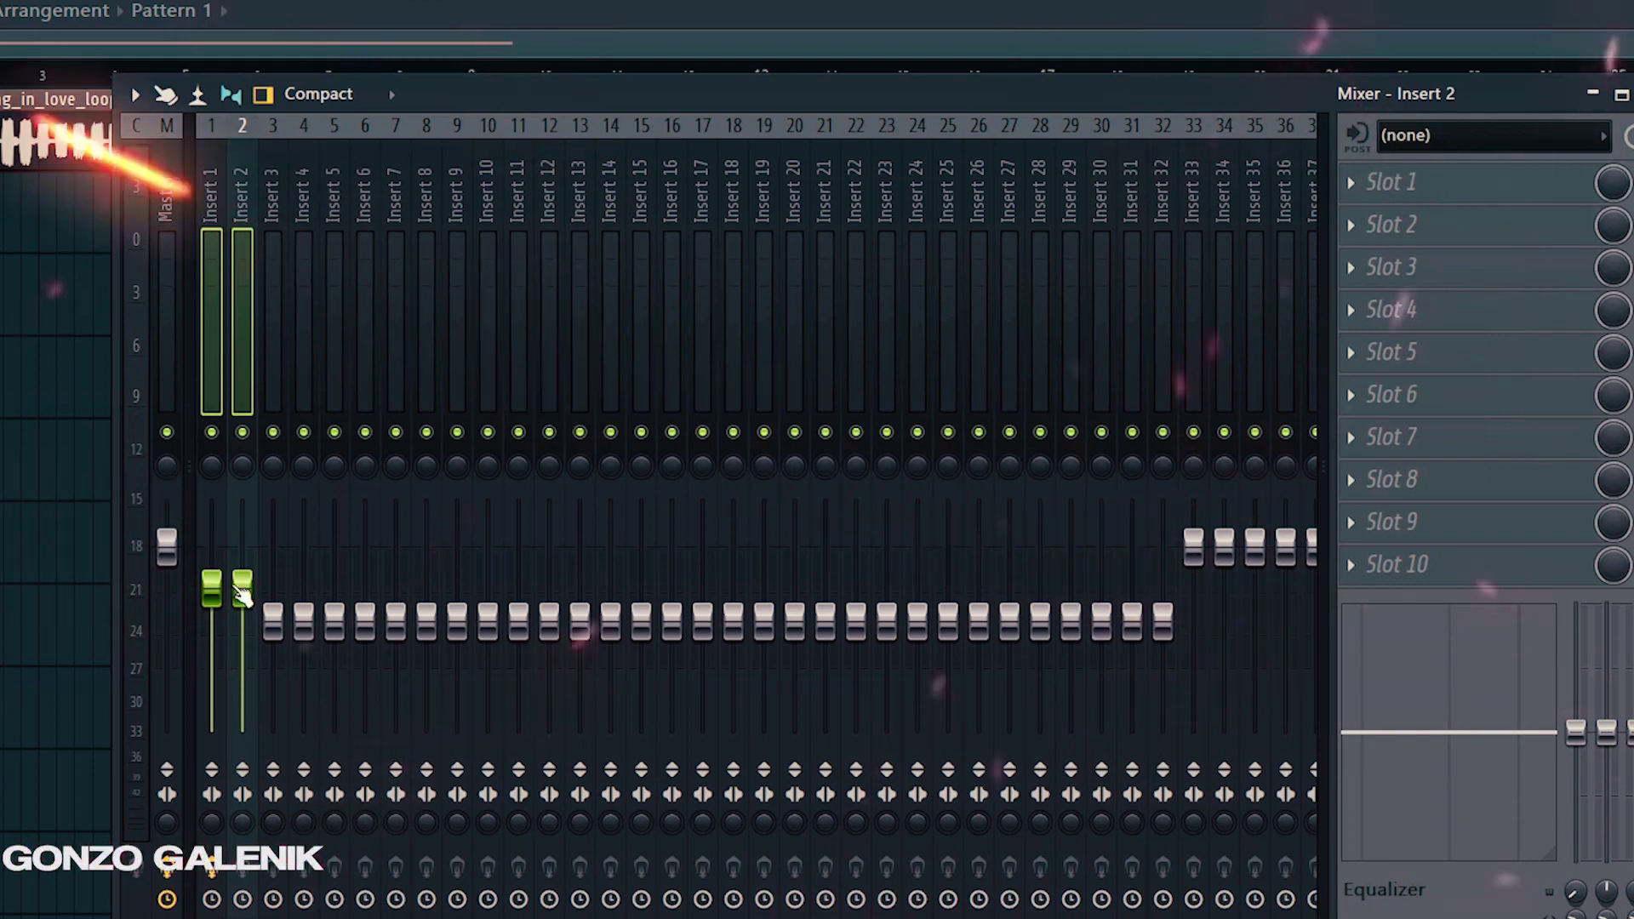
{"action": "left_click_drag", "start_coordinate": [243, 590], "coordinate": [243, 607]}
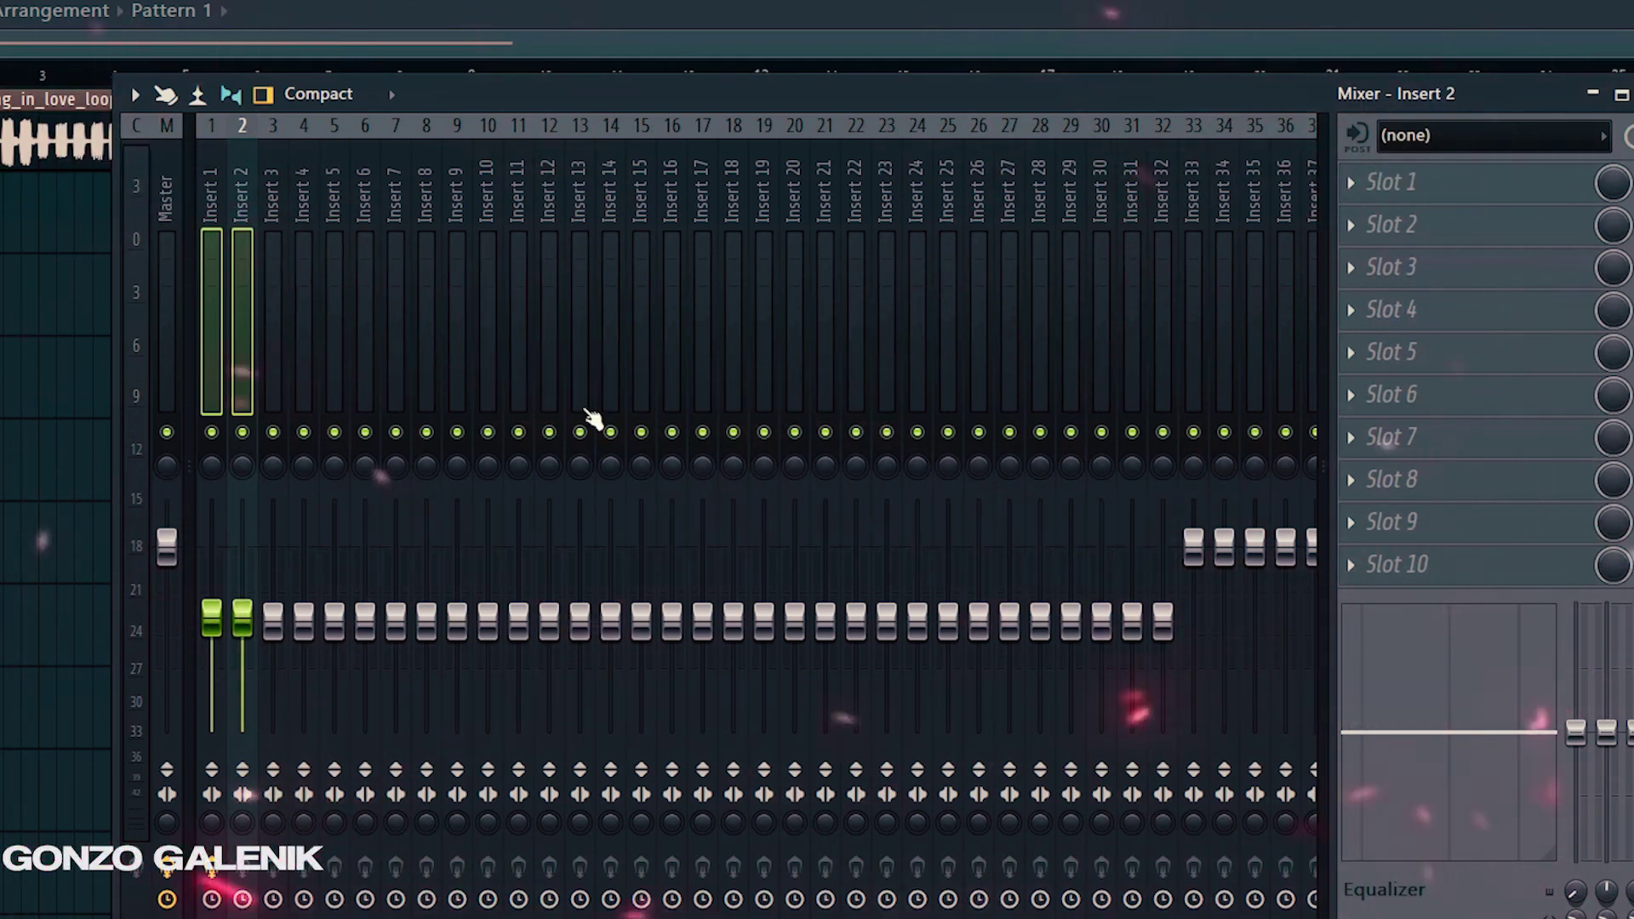
- Compare the Master channel with the individual mixer tracks by selecting single inserts, the Master and the range Insert 1 to Insert 32
{"action": "left_click", "coordinate": [510, 283]}
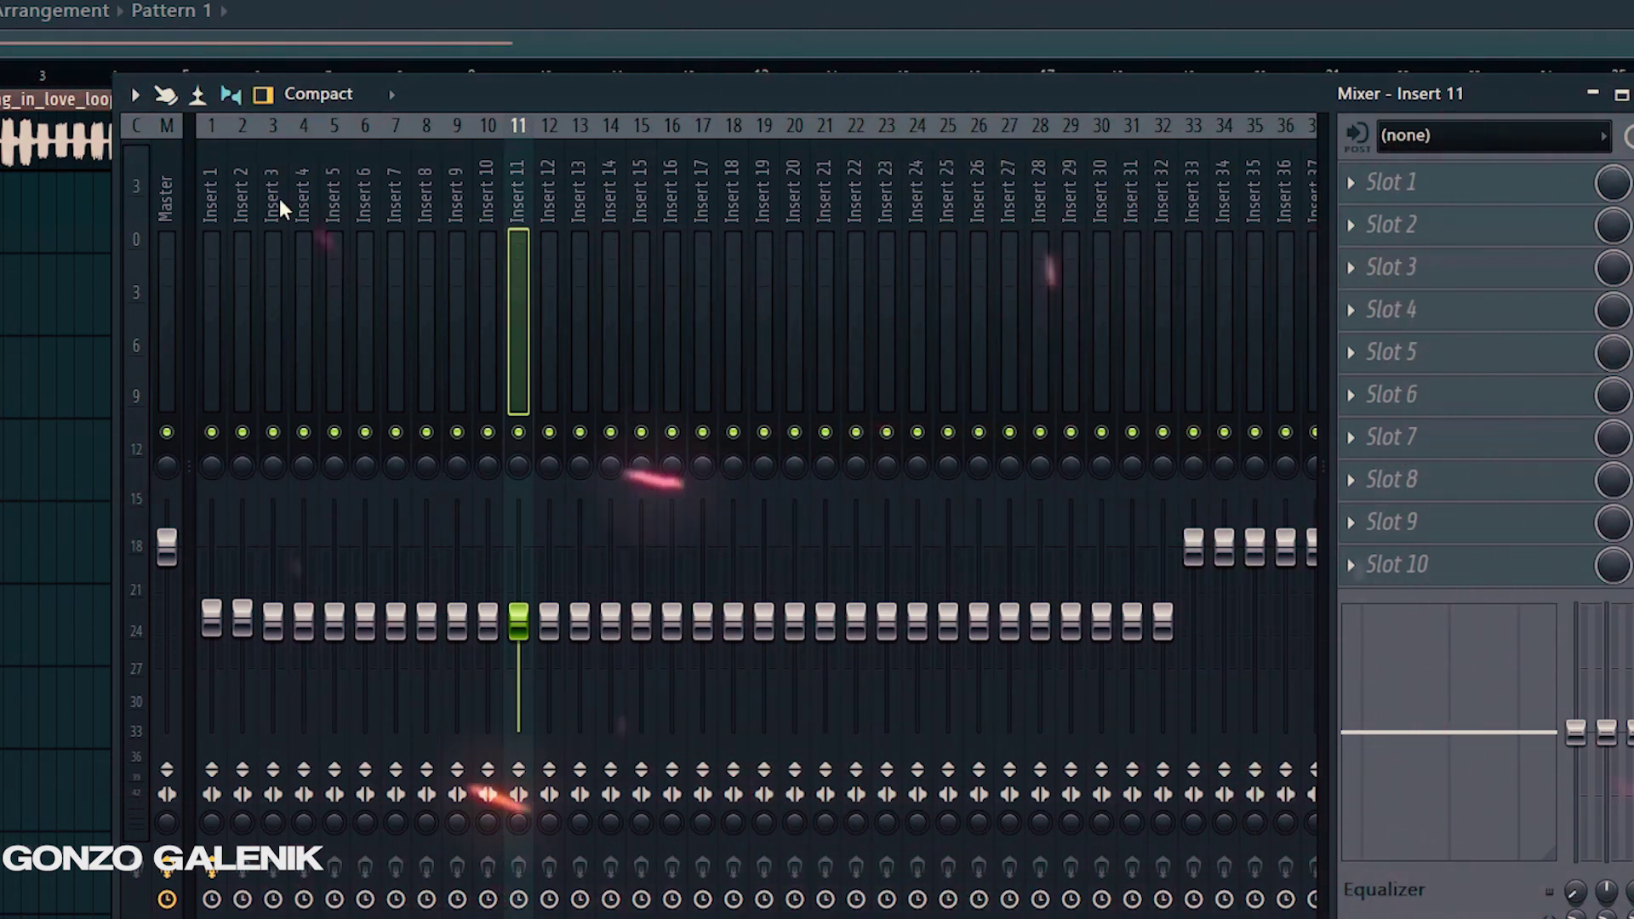
{"action": "left_click", "coordinate": [213, 202]}
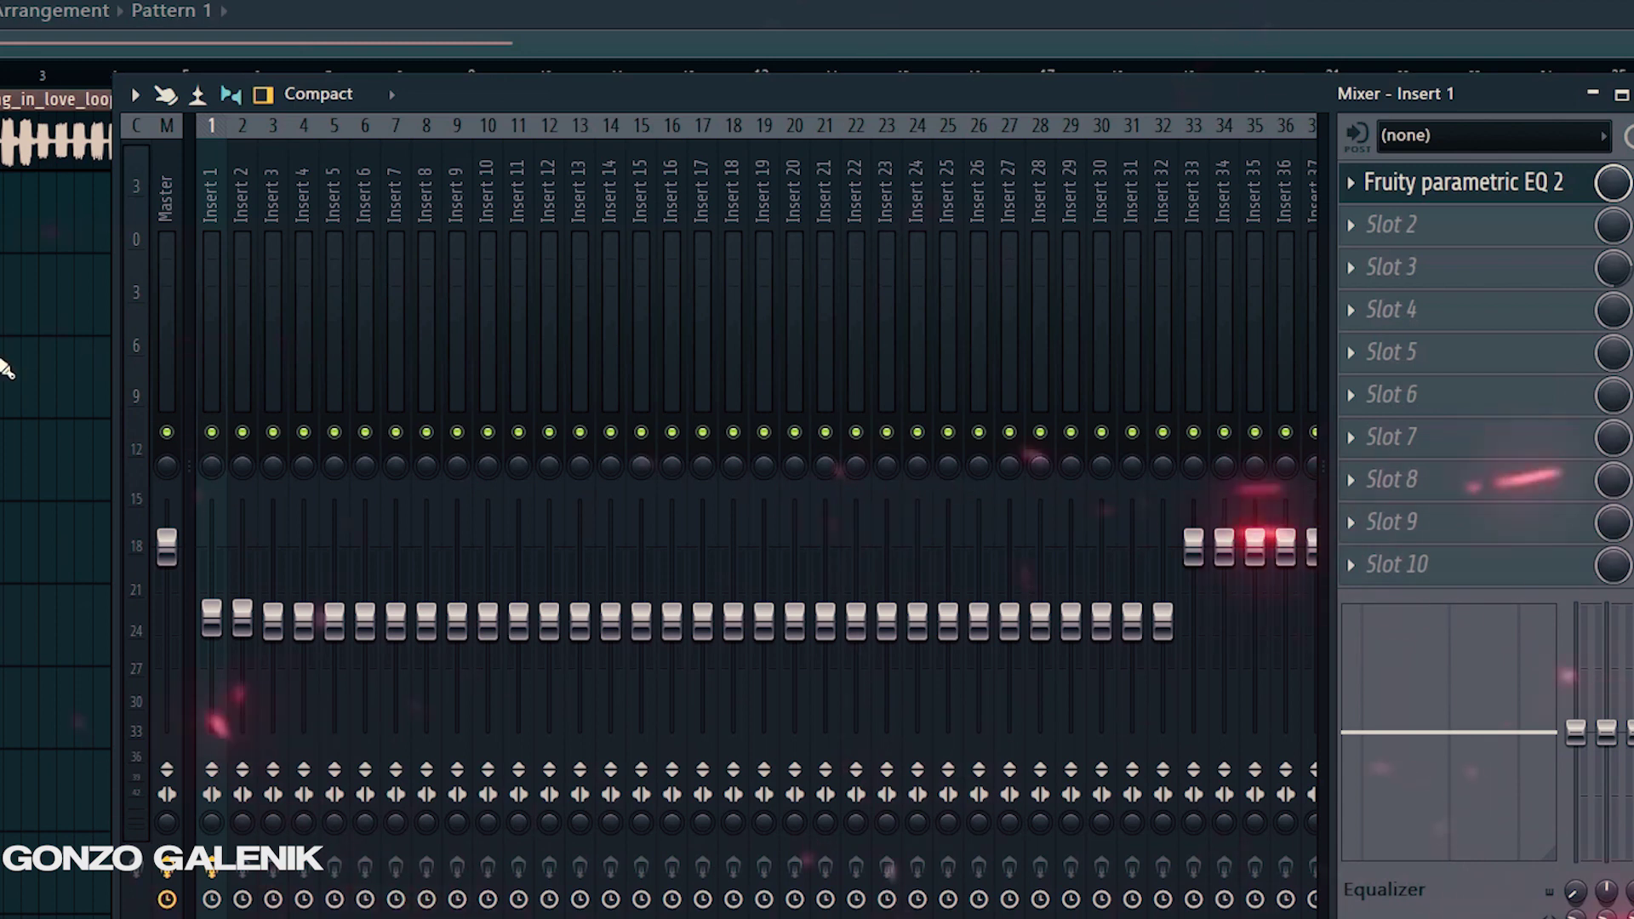
{"action": "left_click", "coordinate": [176, 171]}
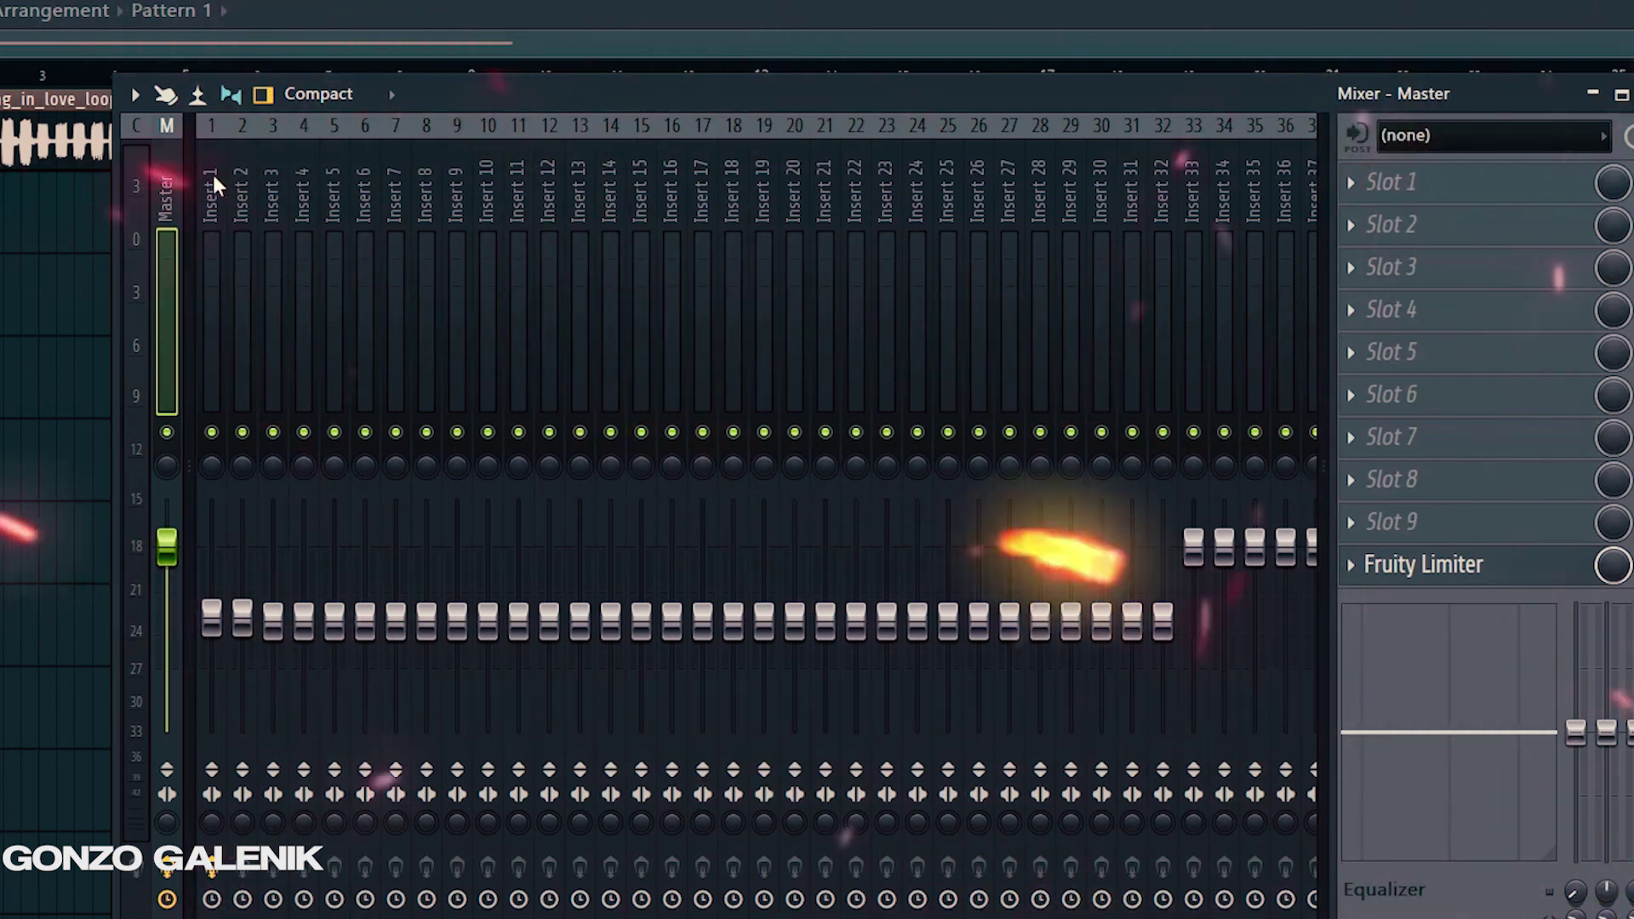
{"action": "left_click_drag", "start_coordinate": [206, 177], "coordinate": [1133, 251]}
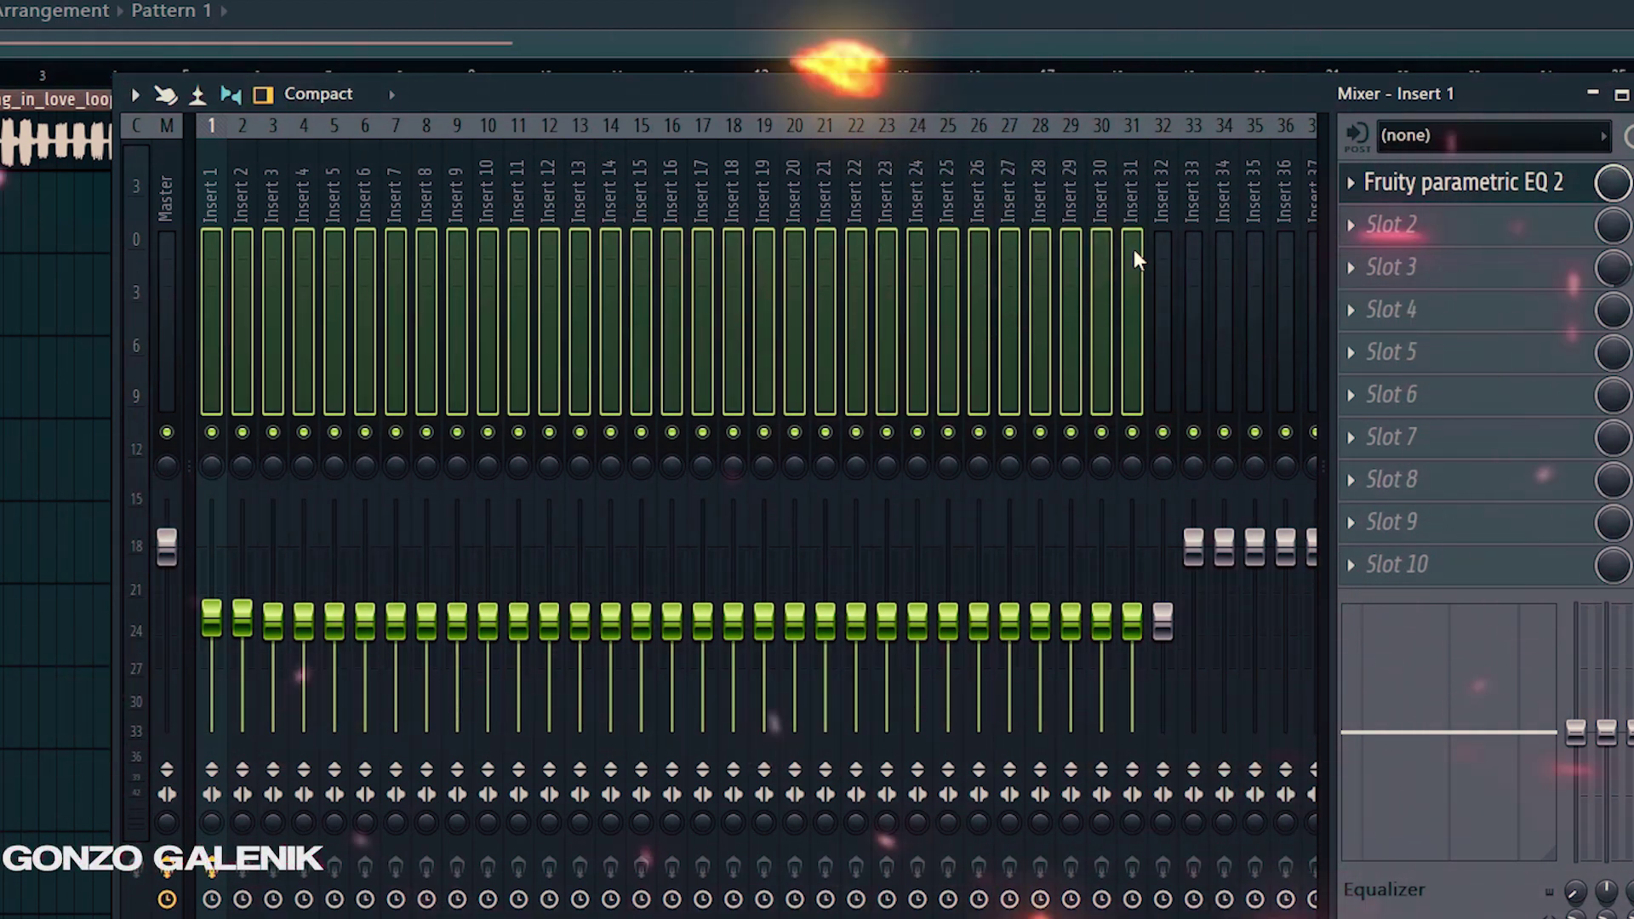
{"action": "left_click", "coordinate": [163, 192]}
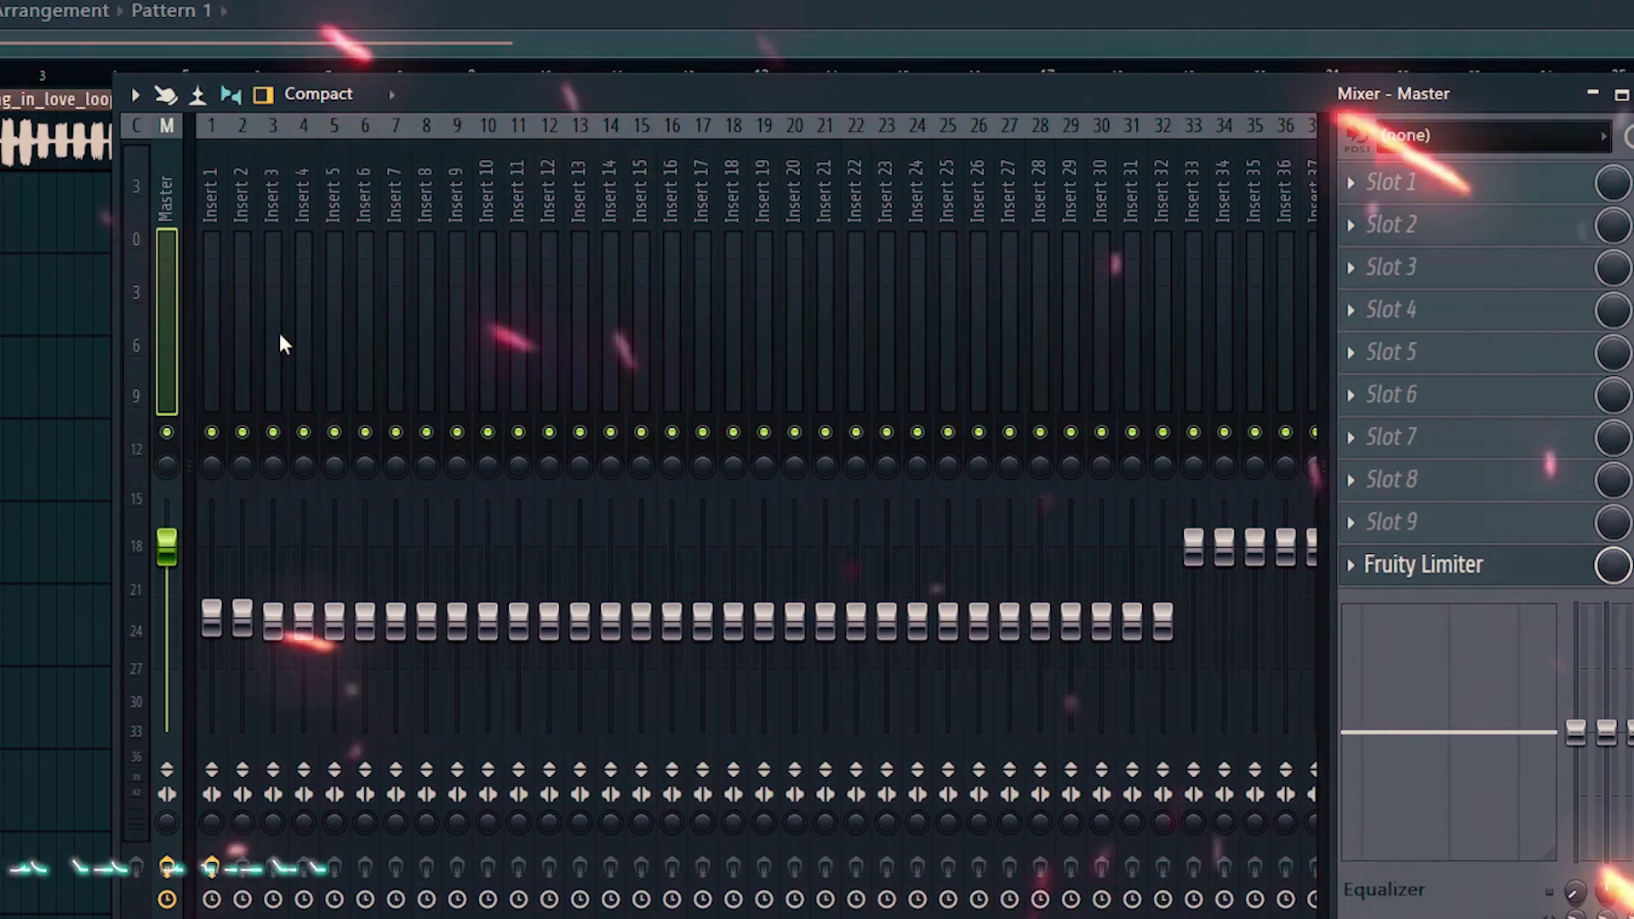
{"action": "left_click_drag", "start_coordinate": [212, 225], "coordinate": [106, 199]}
{"action": "left_click", "coordinate": [1185, 230]}
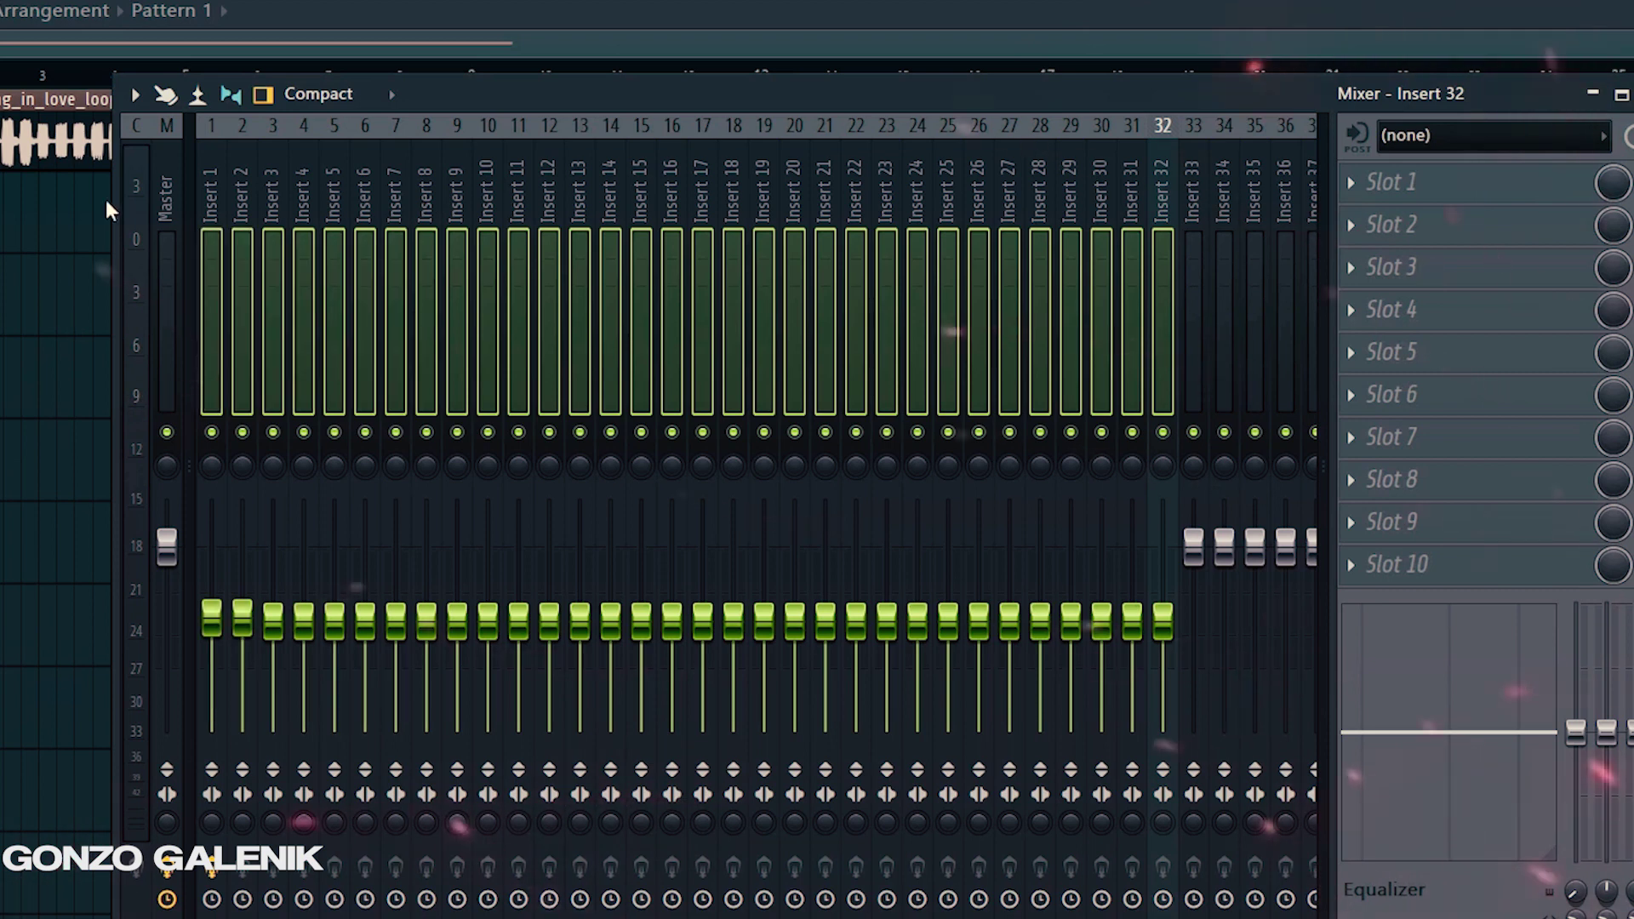
- Load Fruity Parametric EQ 2 in slot 1 of the Master channel and bring its whole window into view
{"action": "left_click", "coordinate": [163, 206]}
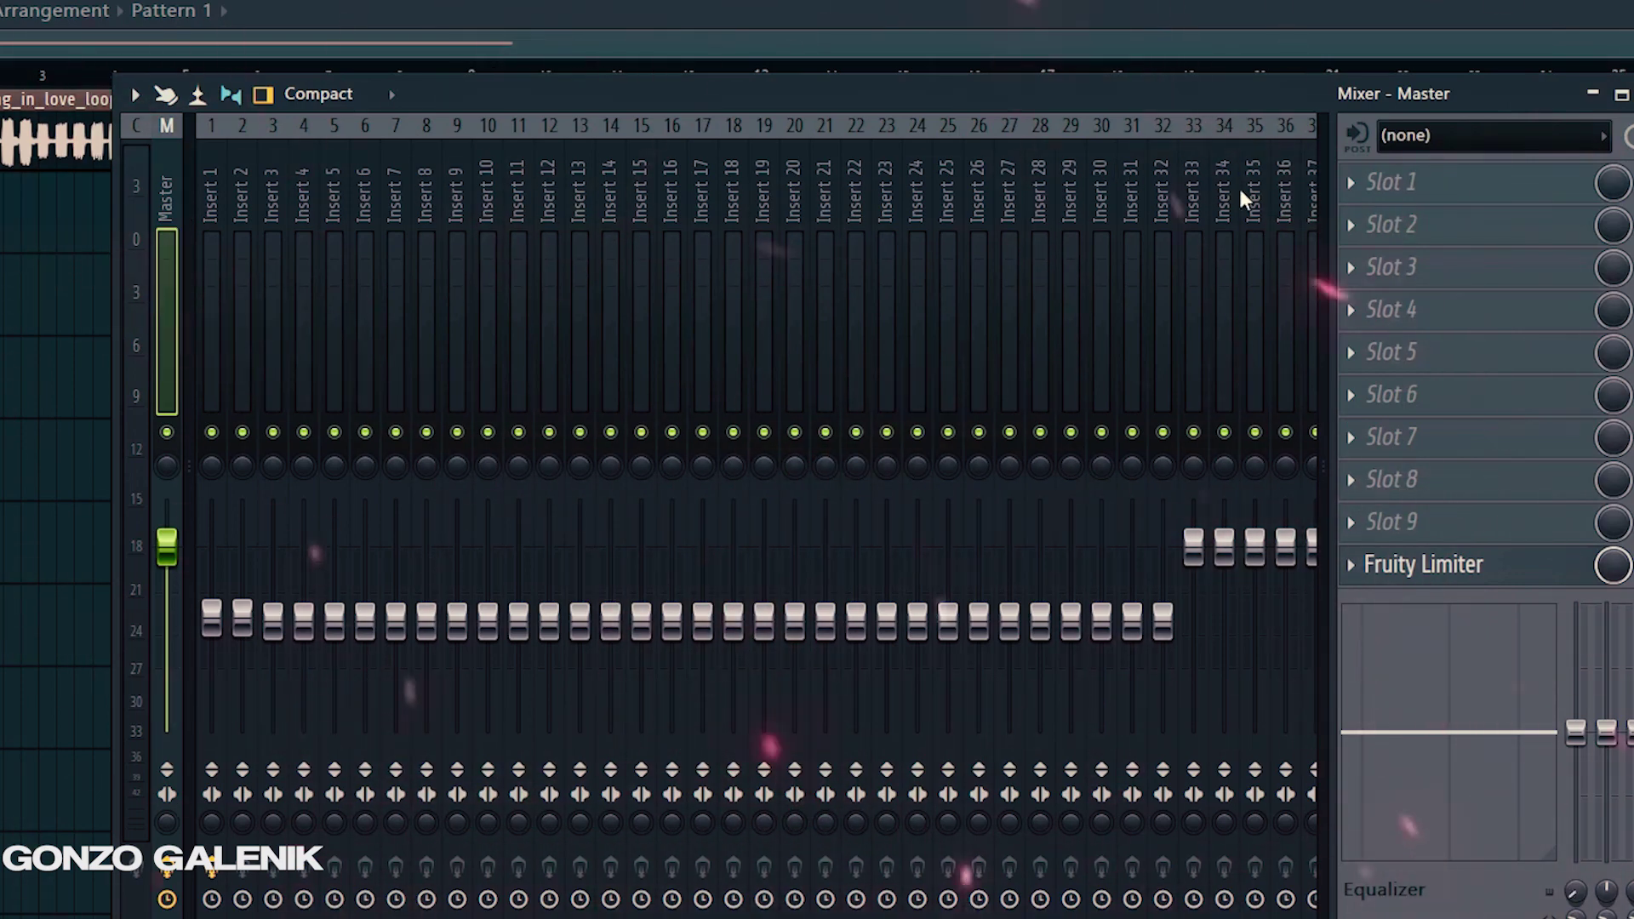
{"action": "left_click", "coordinate": [1495, 186]}
{"action": "left_click", "coordinate": [997, 22]}
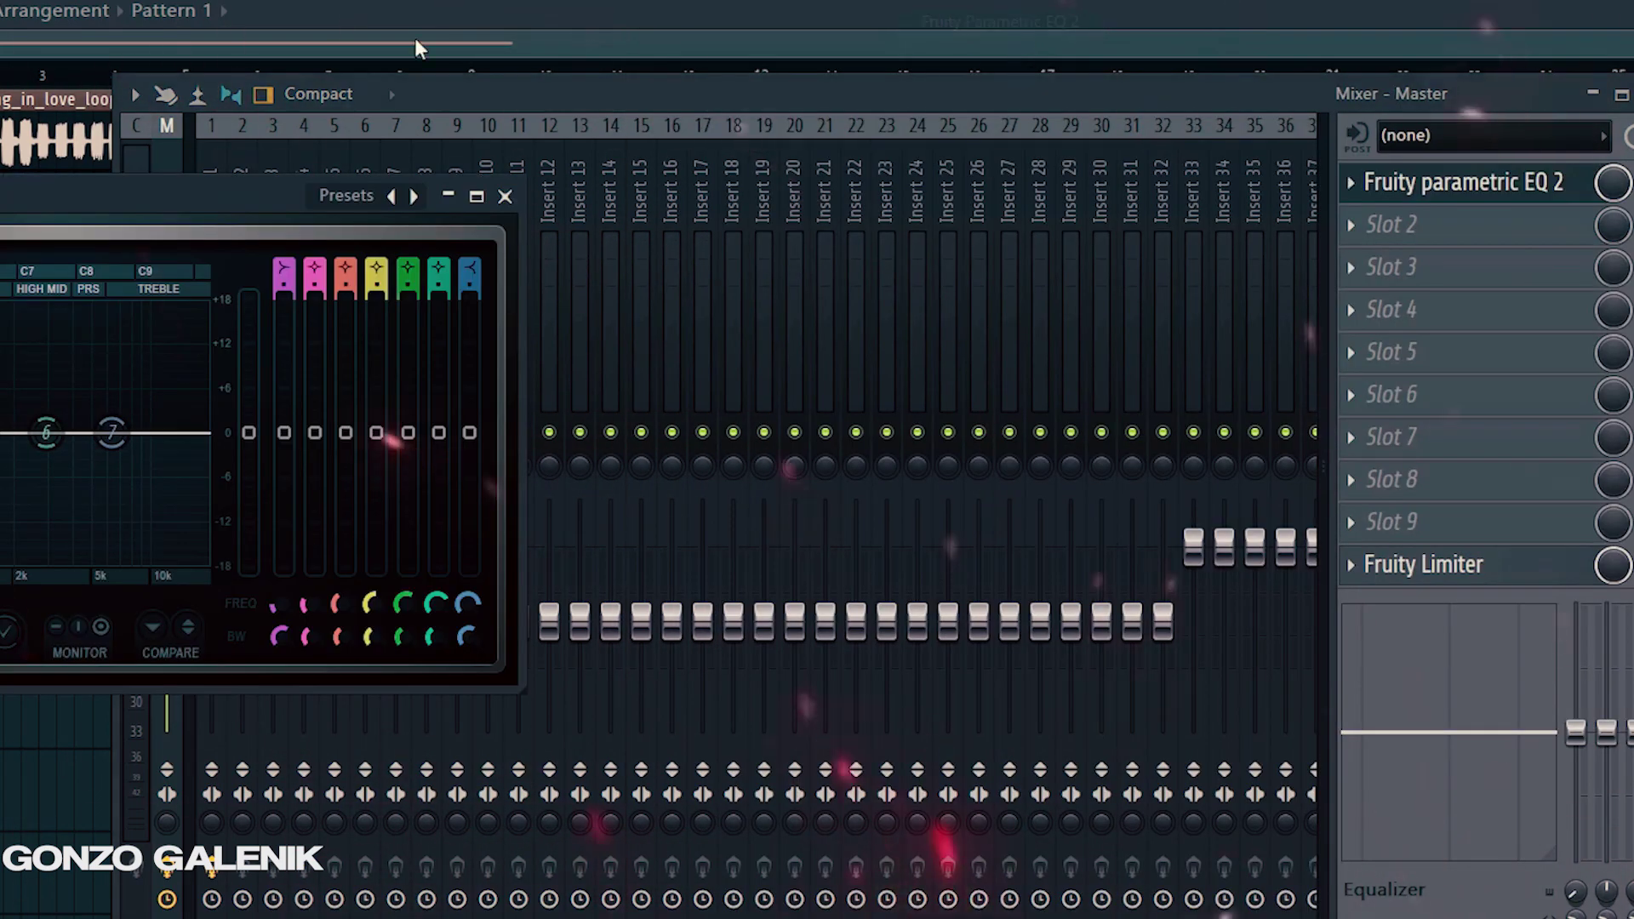
{"action": "left_click_drag", "start_coordinate": [0, 210], "coordinate": [518, 246]}
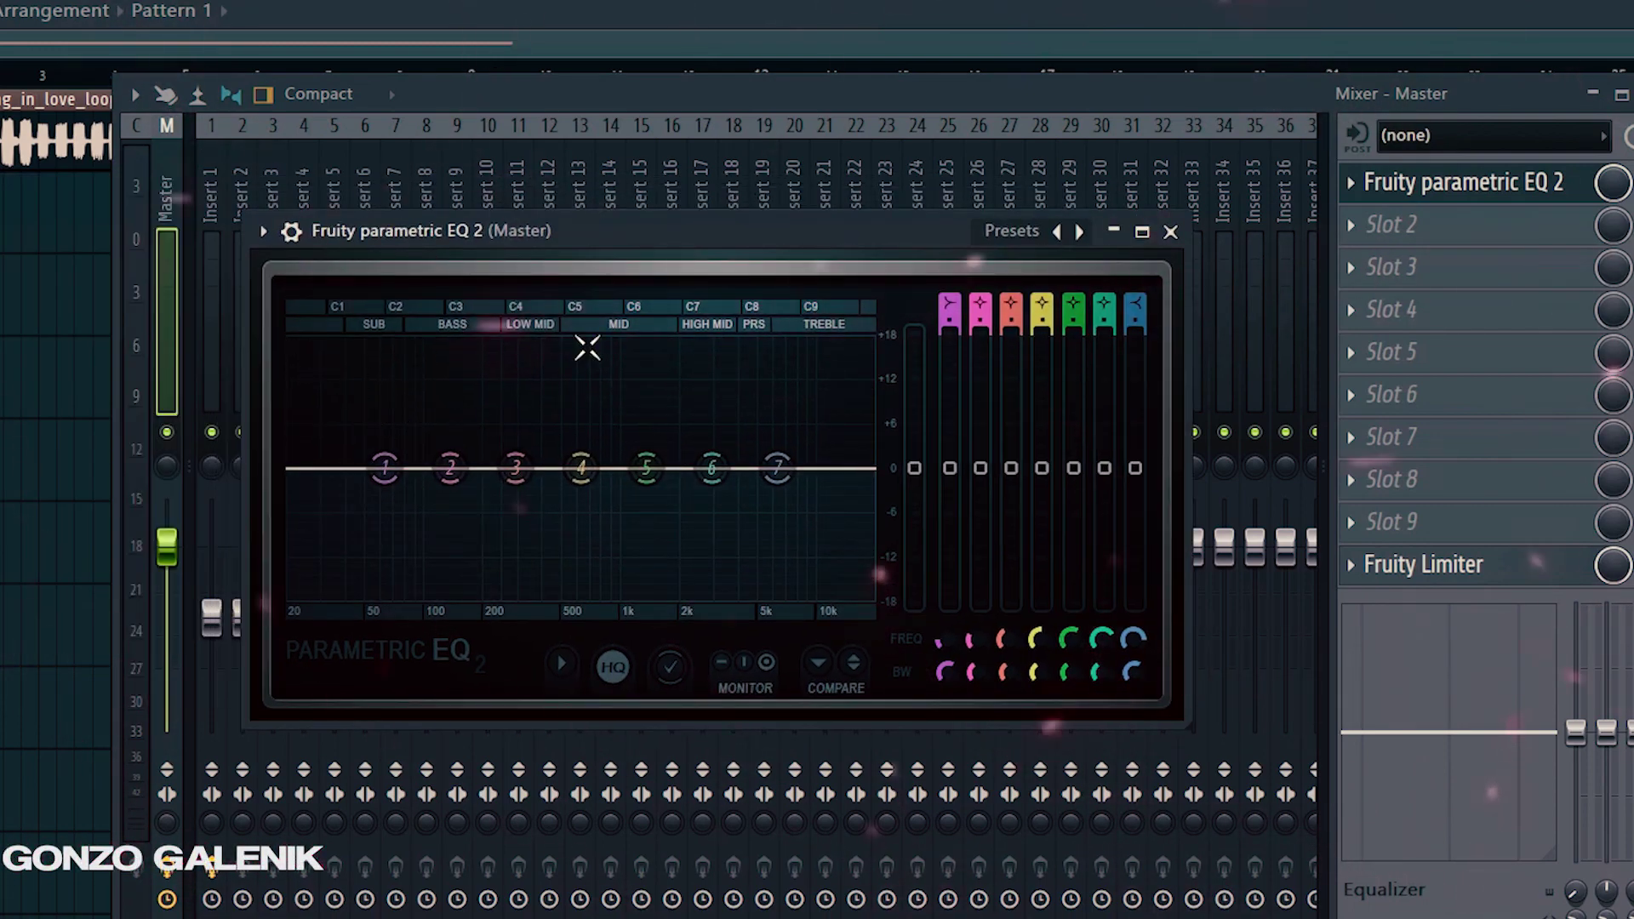
- Try a strong master EQ curve with bands 4, 6 and 7 boosted and band 1 lowered
{"action": "left_click_drag", "start_coordinate": [776, 467], "coordinate": [785, 403]}
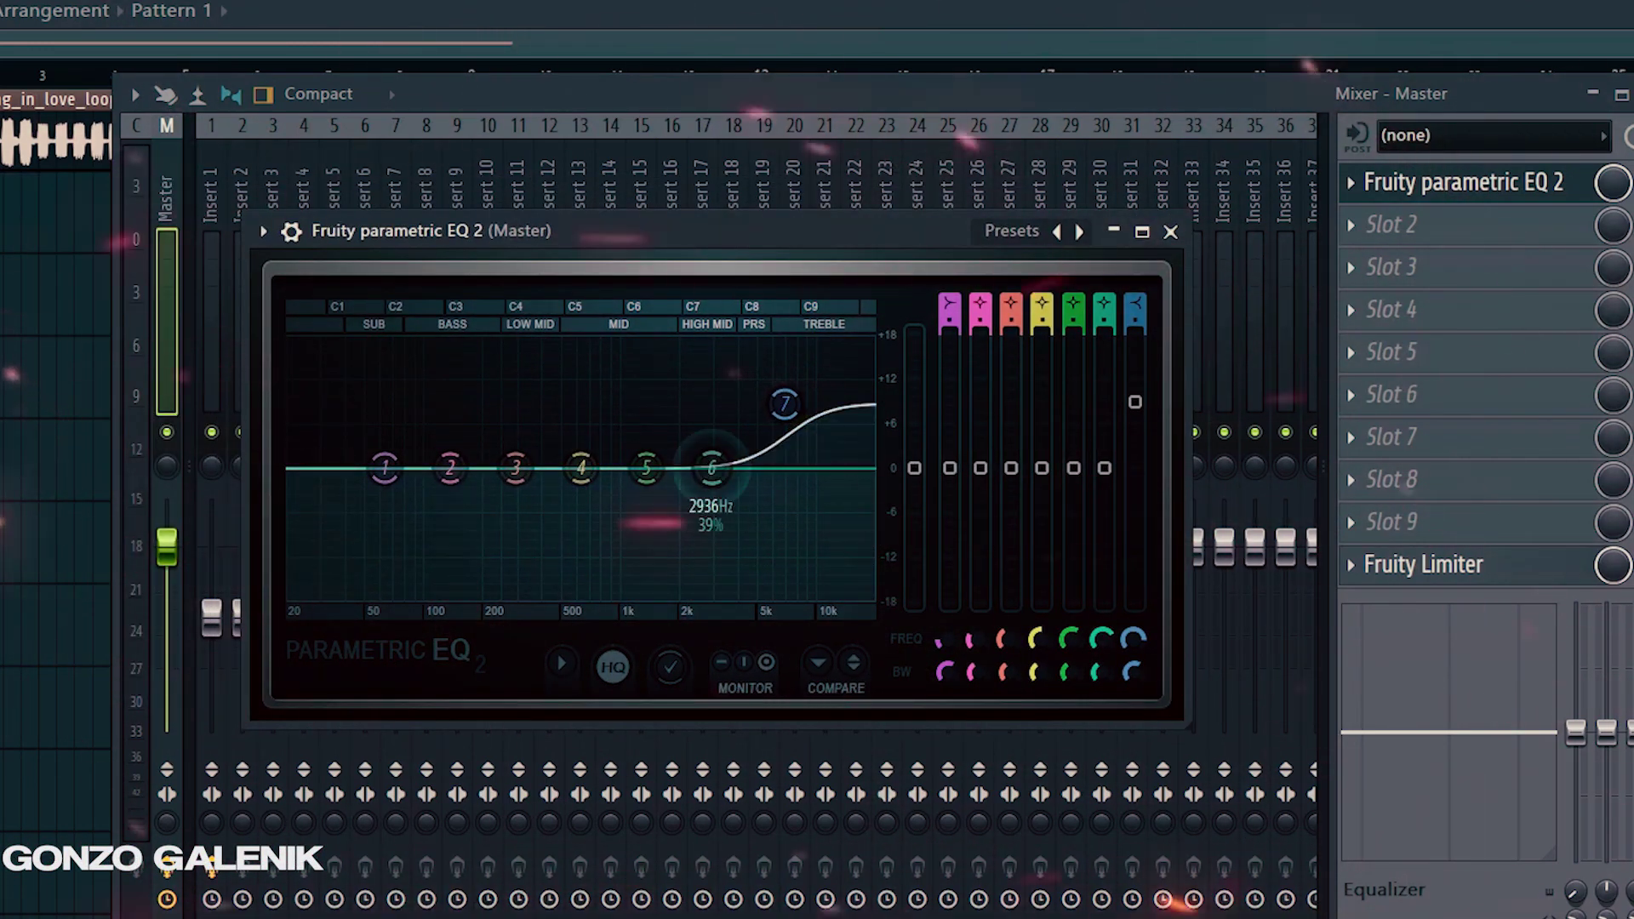
{"action": "left_click_drag", "start_coordinate": [711, 467], "coordinate": [616, 414]}
{"action": "left_click_drag", "start_coordinate": [599, 487], "coordinate": [379, 399]}
{"action": "left_click_drag", "start_coordinate": [384, 467], "coordinate": [328, 538]}
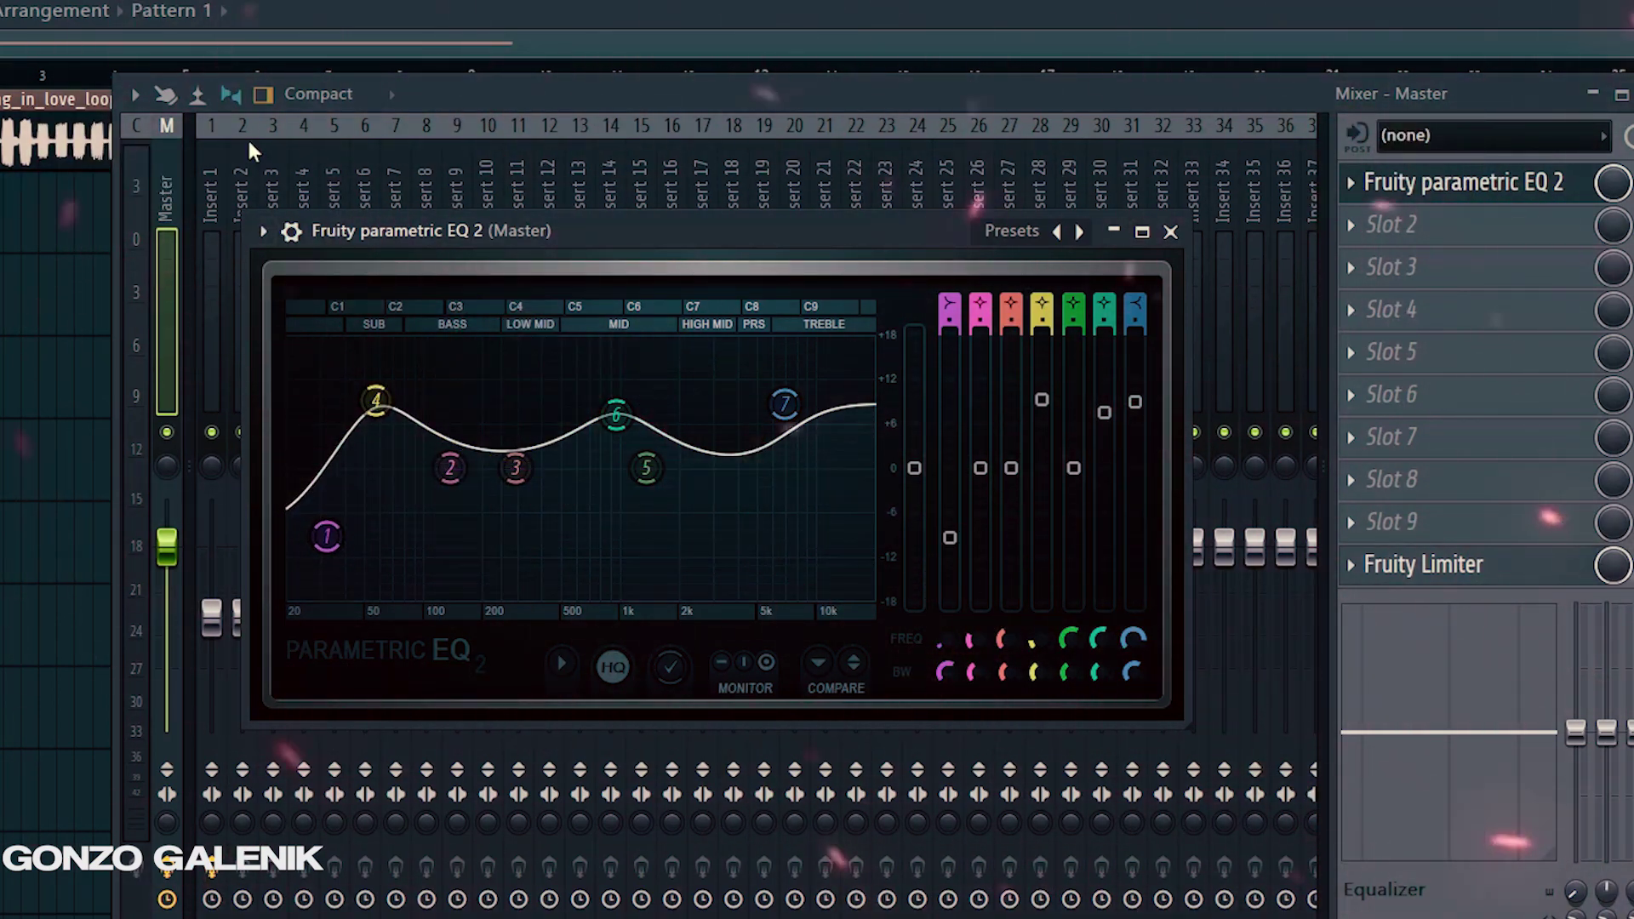
- Load the Classic preset in the Master channel's parametric EQ
{"action": "left_click", "coordinate": [262, 231]}
{"action": "mouse_move", "coordinate": [300, 338]}
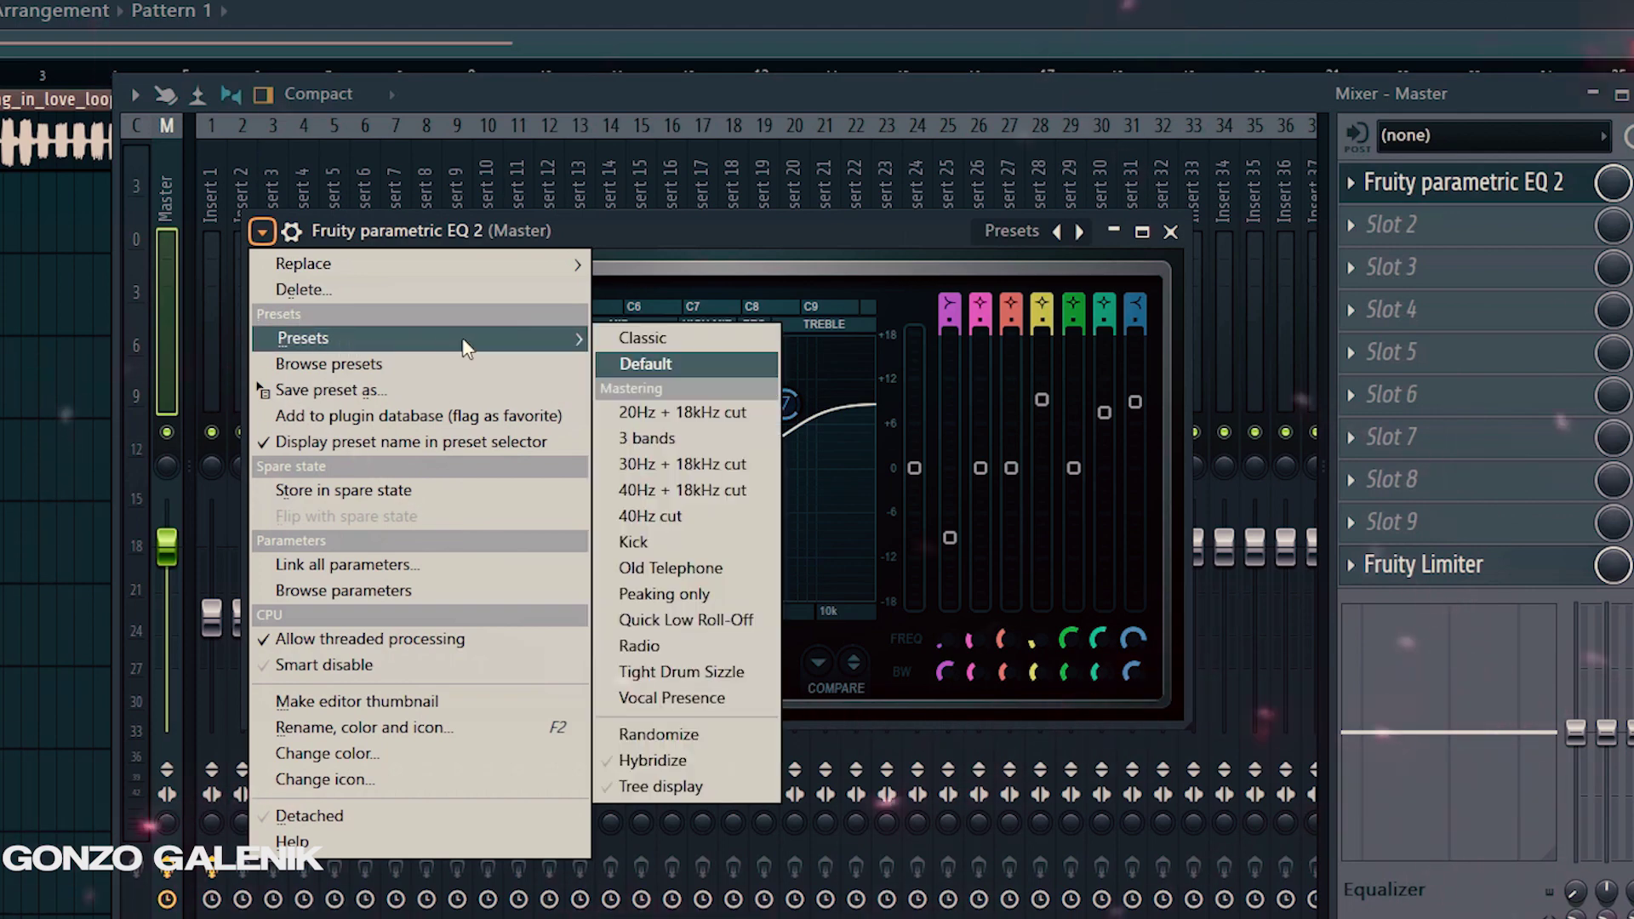
{"action": "left_click", "coordinate": [640, 340]}
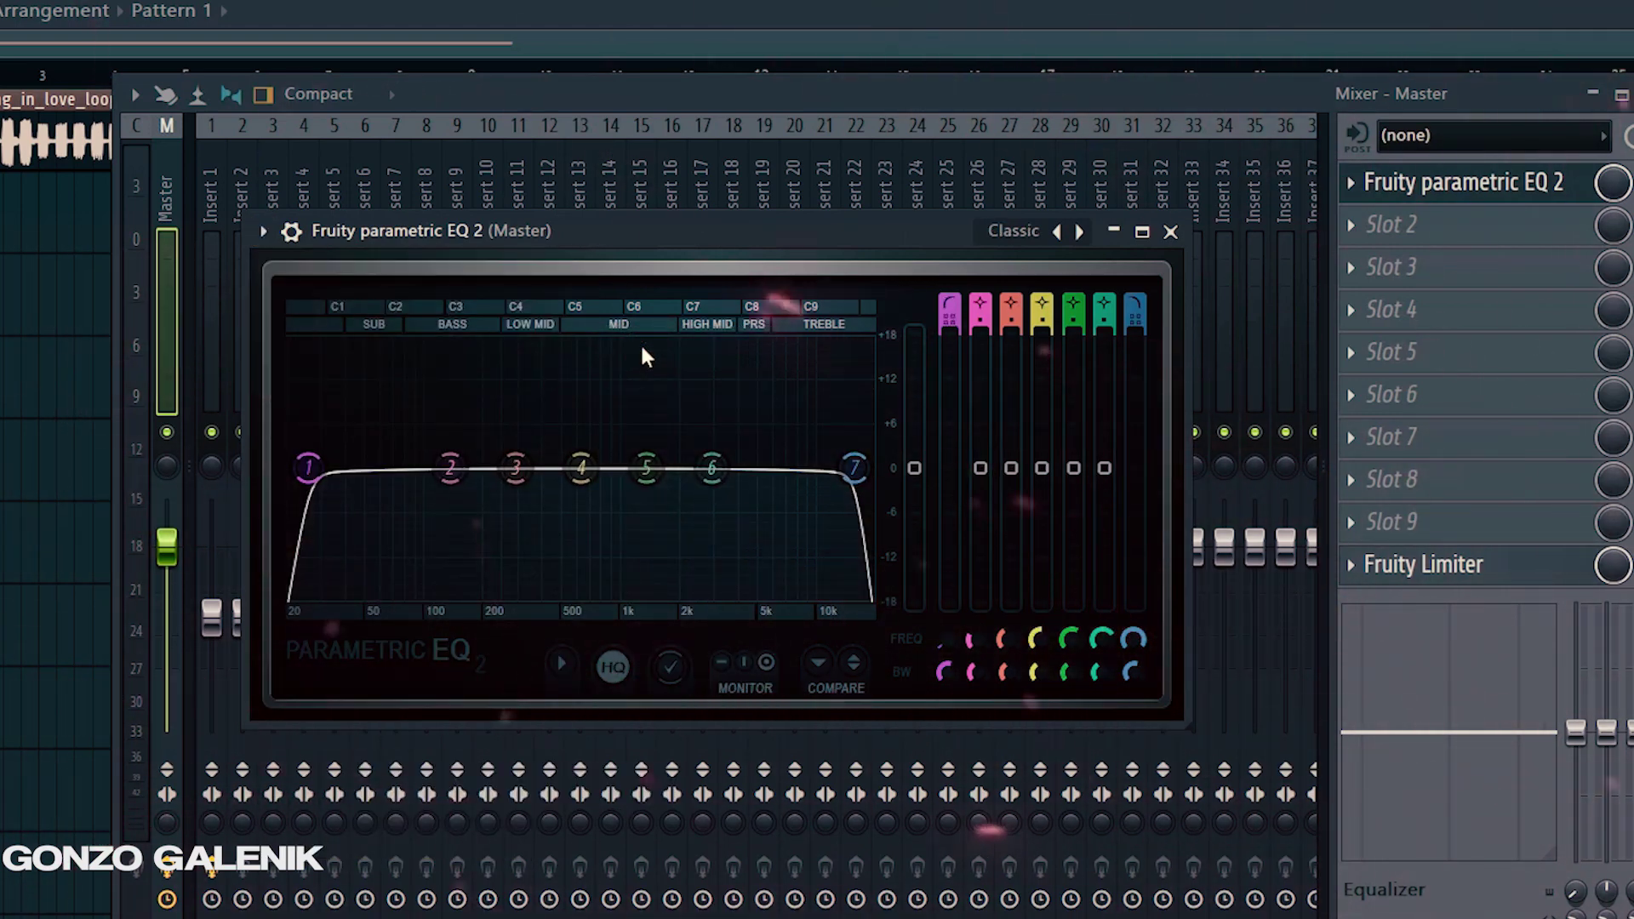
- Slightly boost master EQ bands 2, 5 and 6, with band 6 at about 5584 Hz, slightly cut bands 3 and 4, and move the EQ window aside
{"action": "left_click_drag", "start_coordinate": [699, 489], "coordinate": [767, 459]}
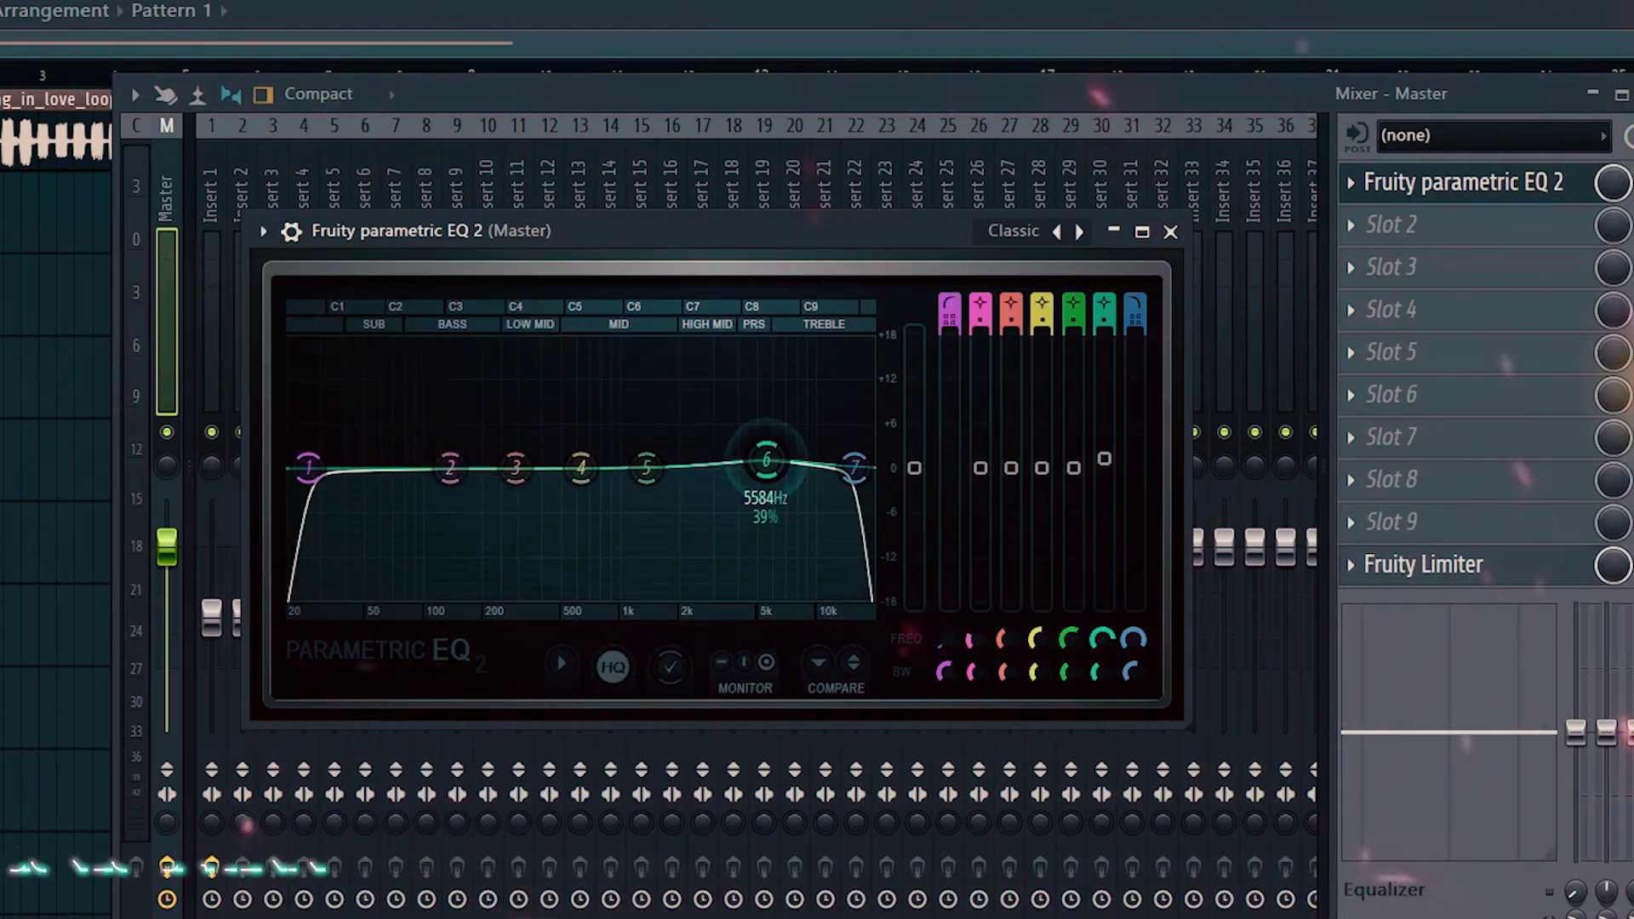
{"action": "left_click_drag", "start_coordinate": [452, 466], "coordinate": [581, 471]}
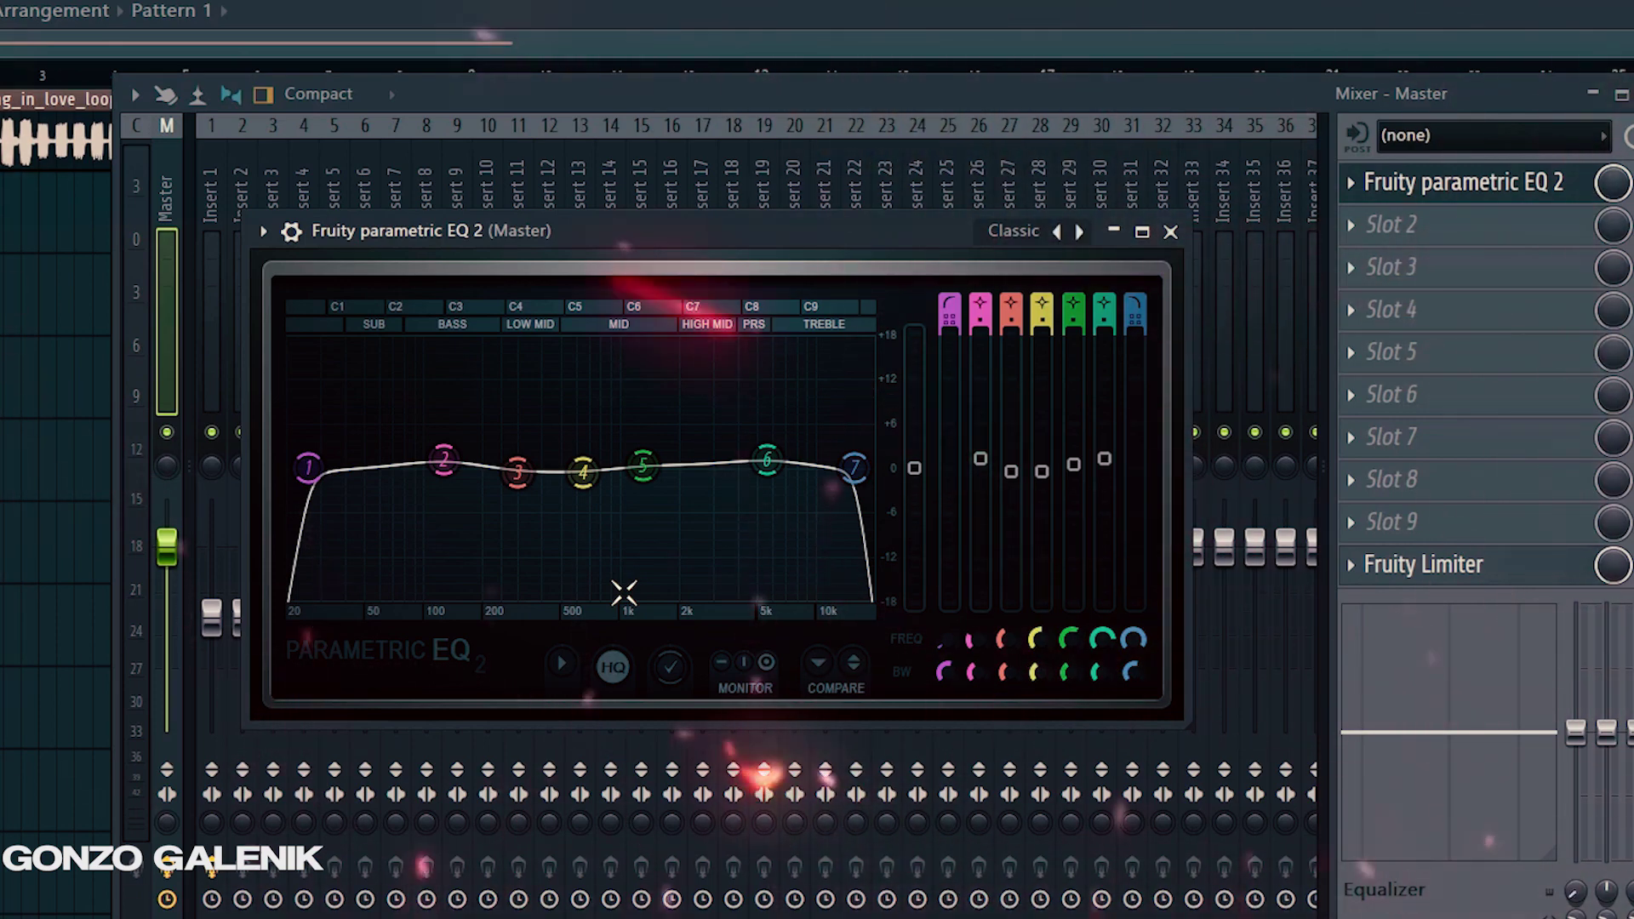
{"action": "left_click_drag", "start_coordinate": [495, 233], "coordinate": [197, 253]}
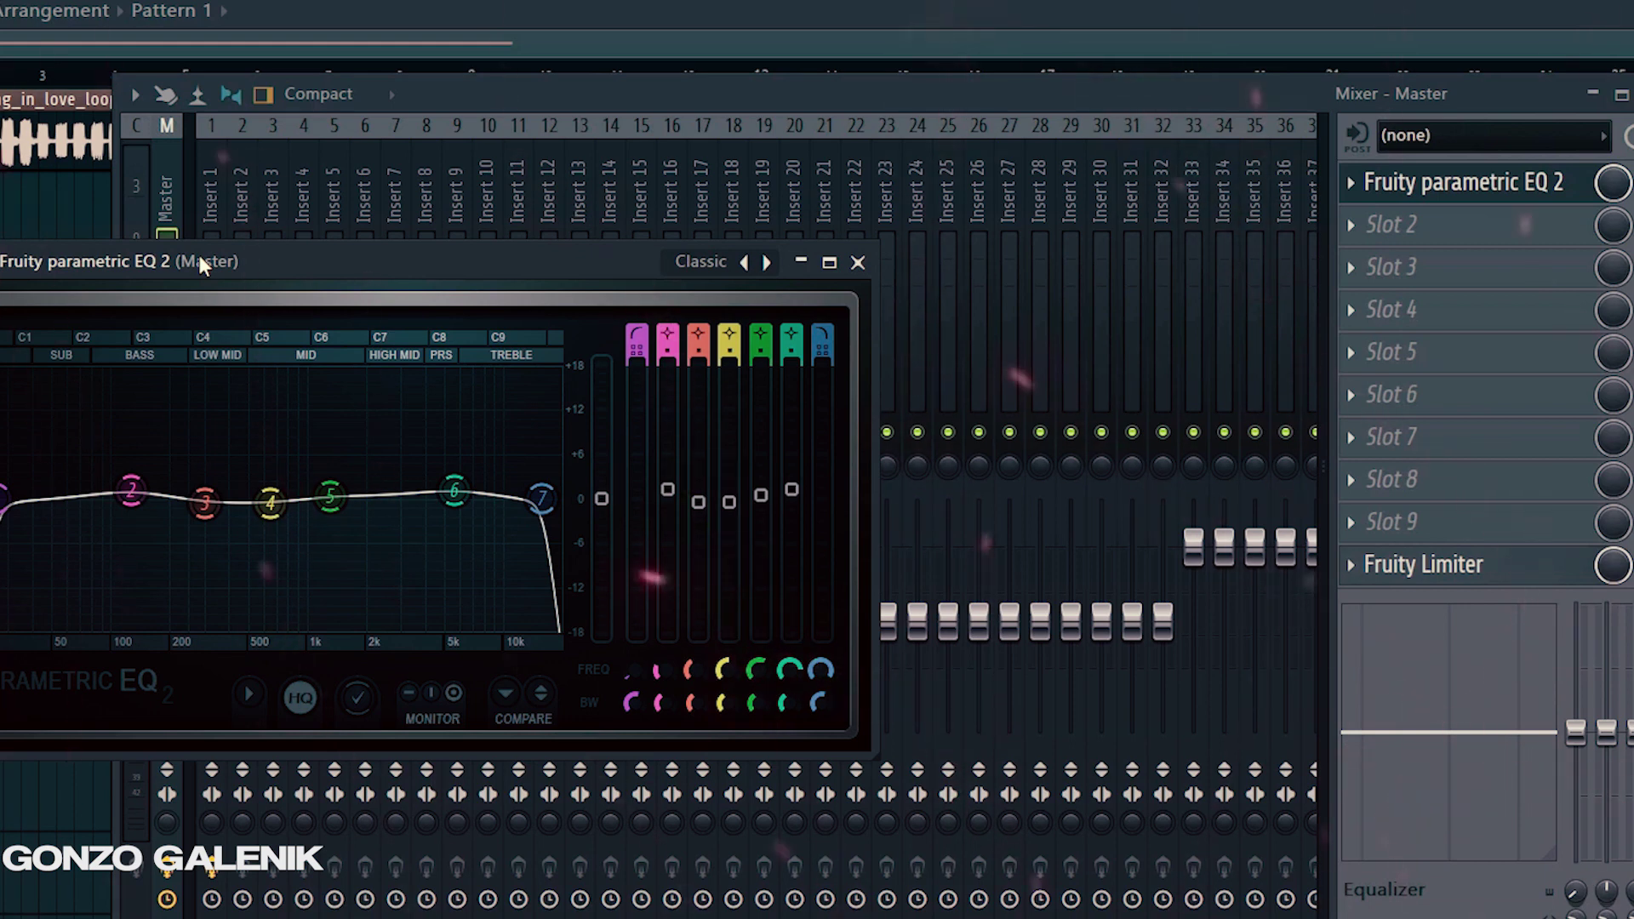